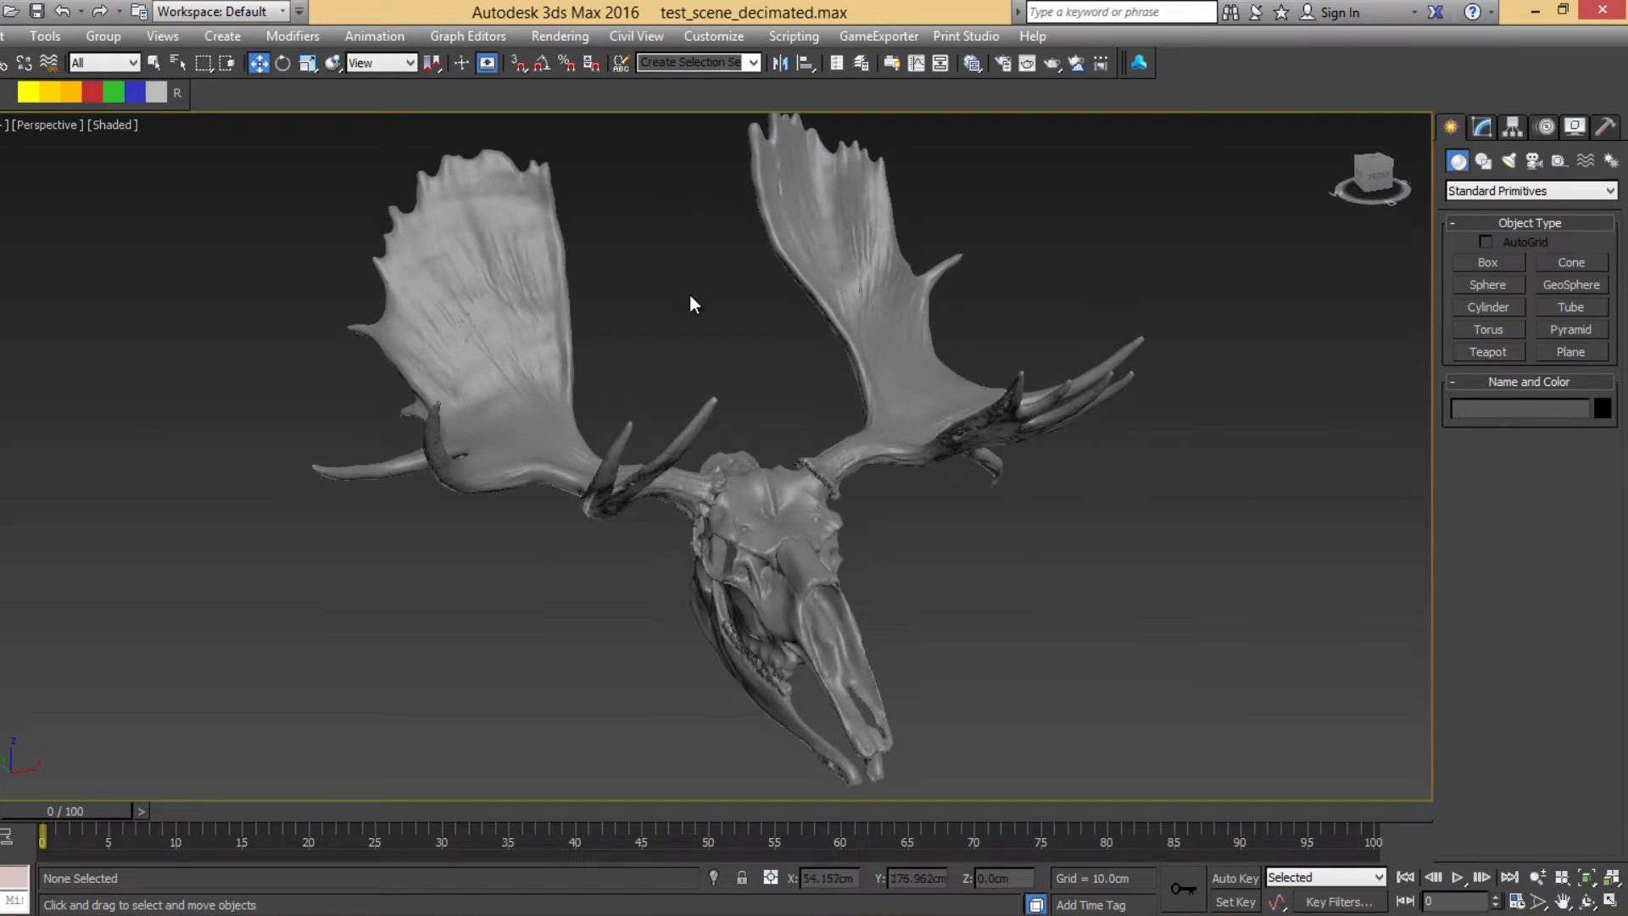
Step: Open the TopoLogiK retopology tools and pick the moose skull as the high mesh
{"action": "key", "text": "F4"}
{"action": "scroll", "coordinate": [543, 296], "scroll_direction": "up", "scroll_amount": 6}
{"action": "key", "text": "F4"}
{"action": "scroll", "coordinate": [714, 322], "scroll_direction": "down", "scroll_amount": 5}
{"action": "mouse_move", "coordinate": [781, 327]}
{"action": "middle_mouse_down", "text": "alt"}
{"action": "mouse_move", "coordinate": [734, 334]}
{"action": "mouse_move", "coordinate": [803, 318]}
{"action": "mouse_move", "coordinate": [760, 323]}
{"action": "middle_mouse_up", "text": "alt"}
{"action": "scroll", "coordinate": [767, 329], "scroll_direction": "down", "scroll_amount": 2}
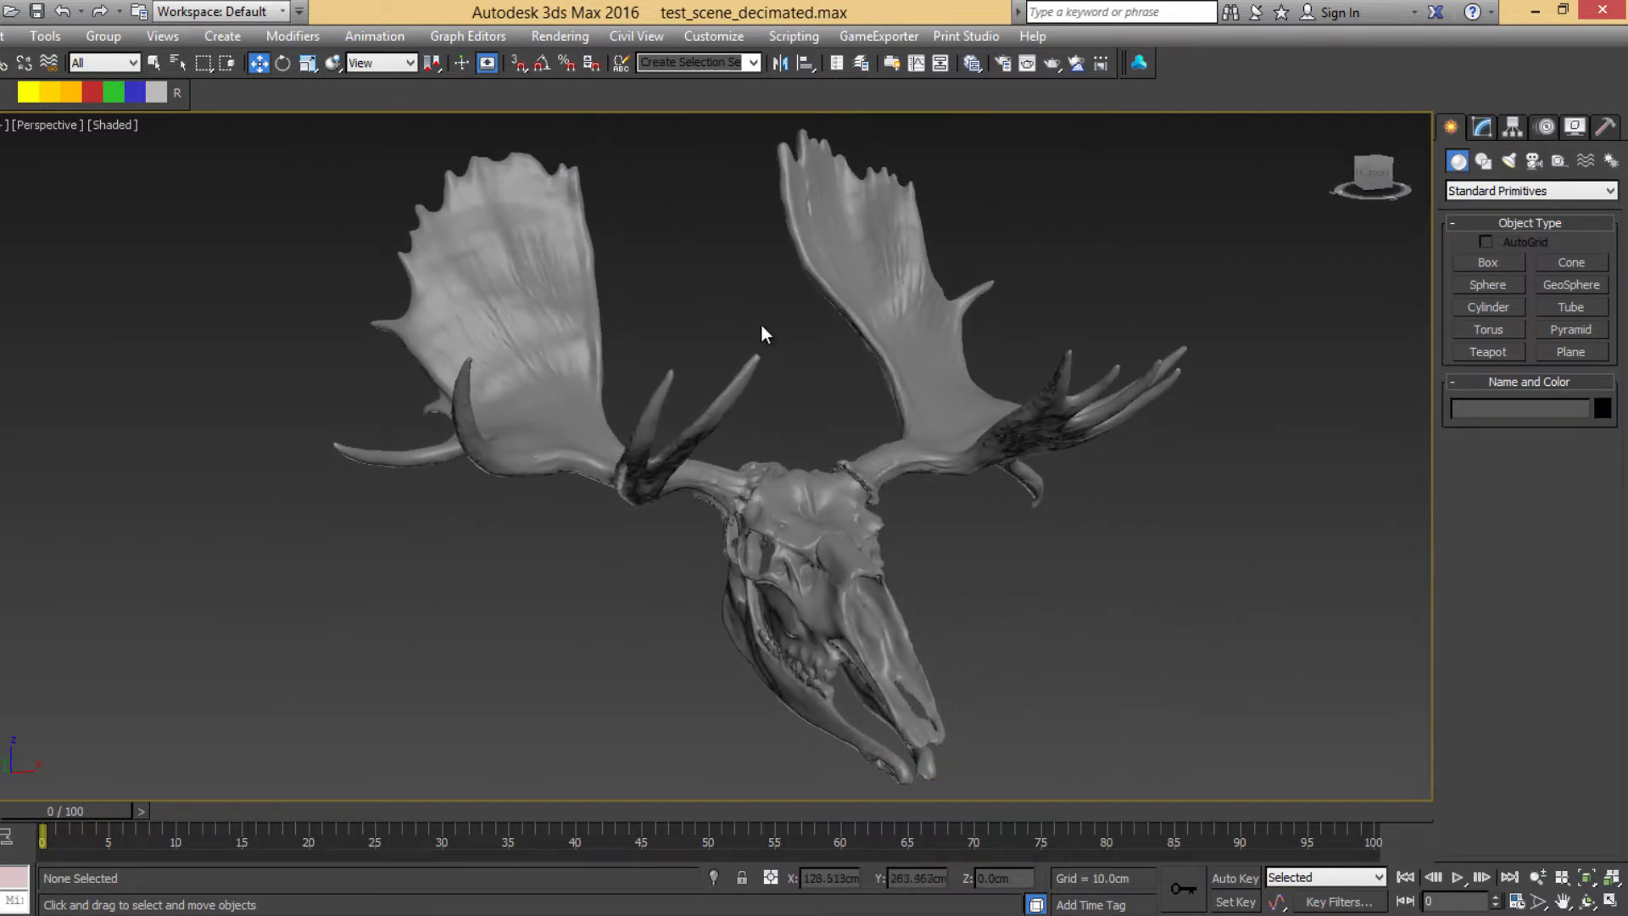
{"action": "left_click", "coordinate": [1137, 64]}
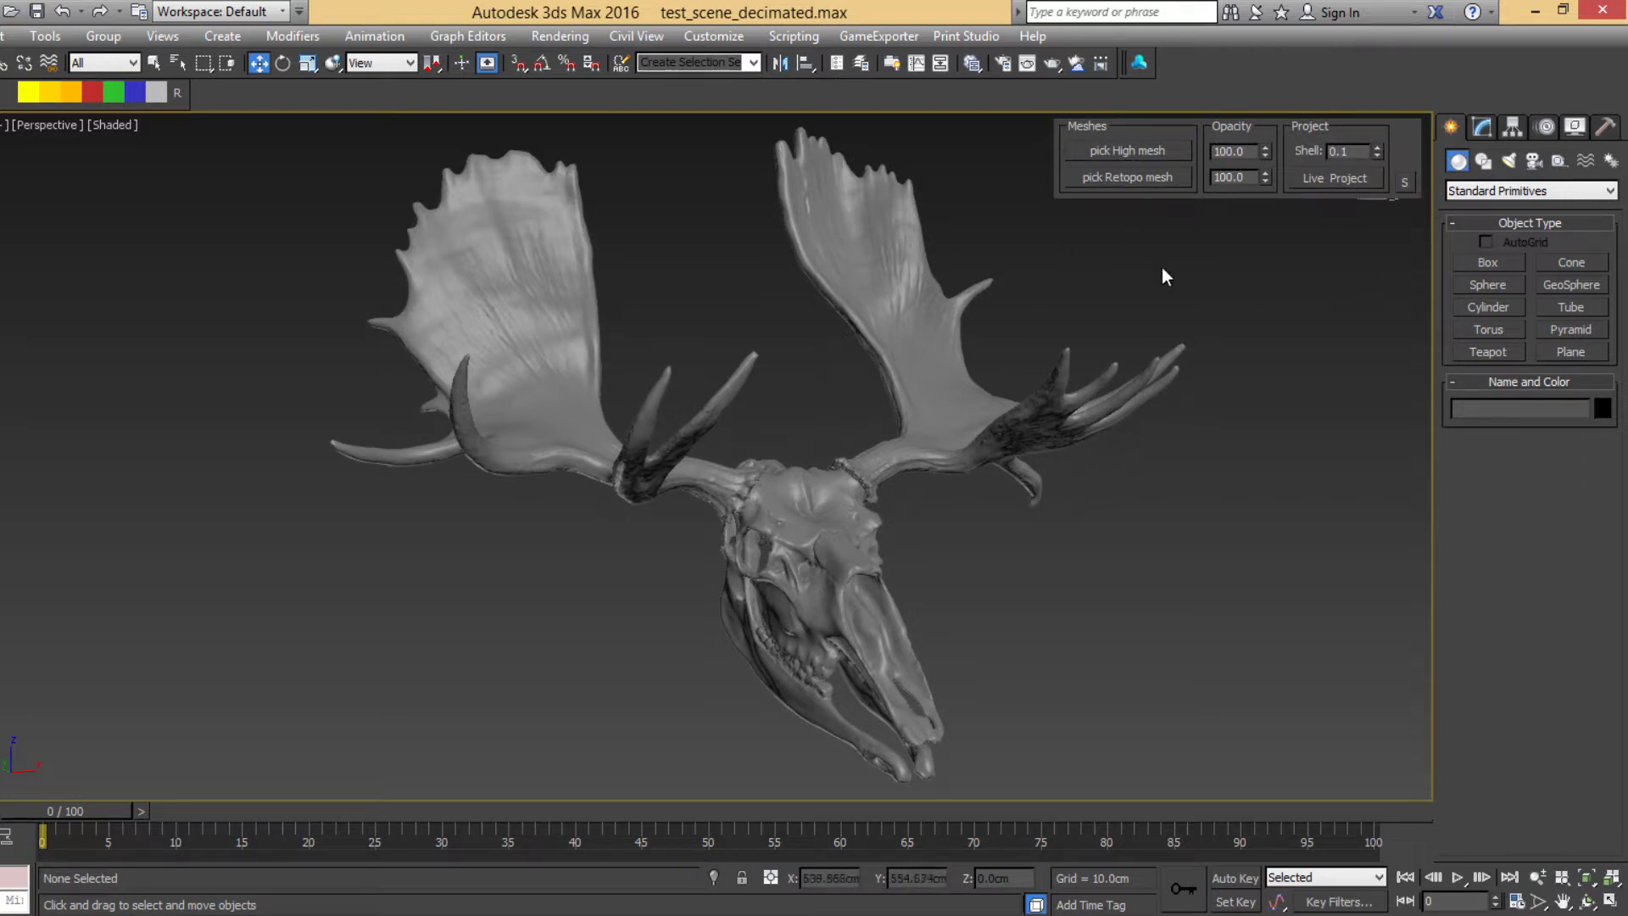
{"action": "left_click", "coordinate": [1127, 150]}
{"action": "left_click", "coordinate": [541, 228]}
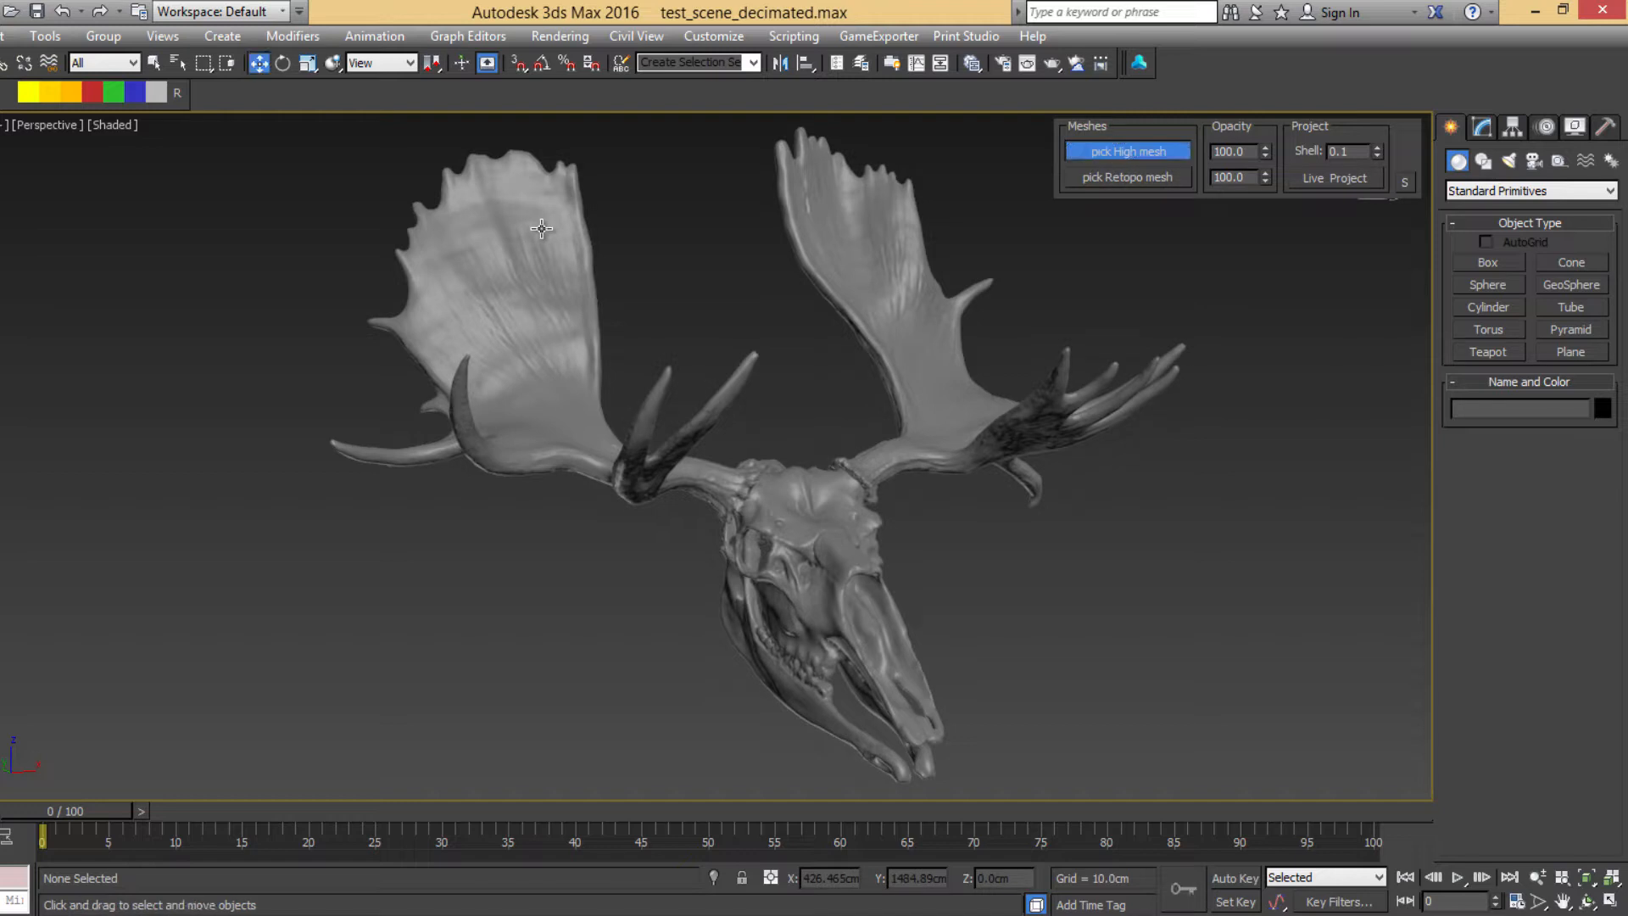
{"action": "middle_click_drag", "start_coordinate": [668, 242], "coordinate": [670, 252], "text": "alt"}
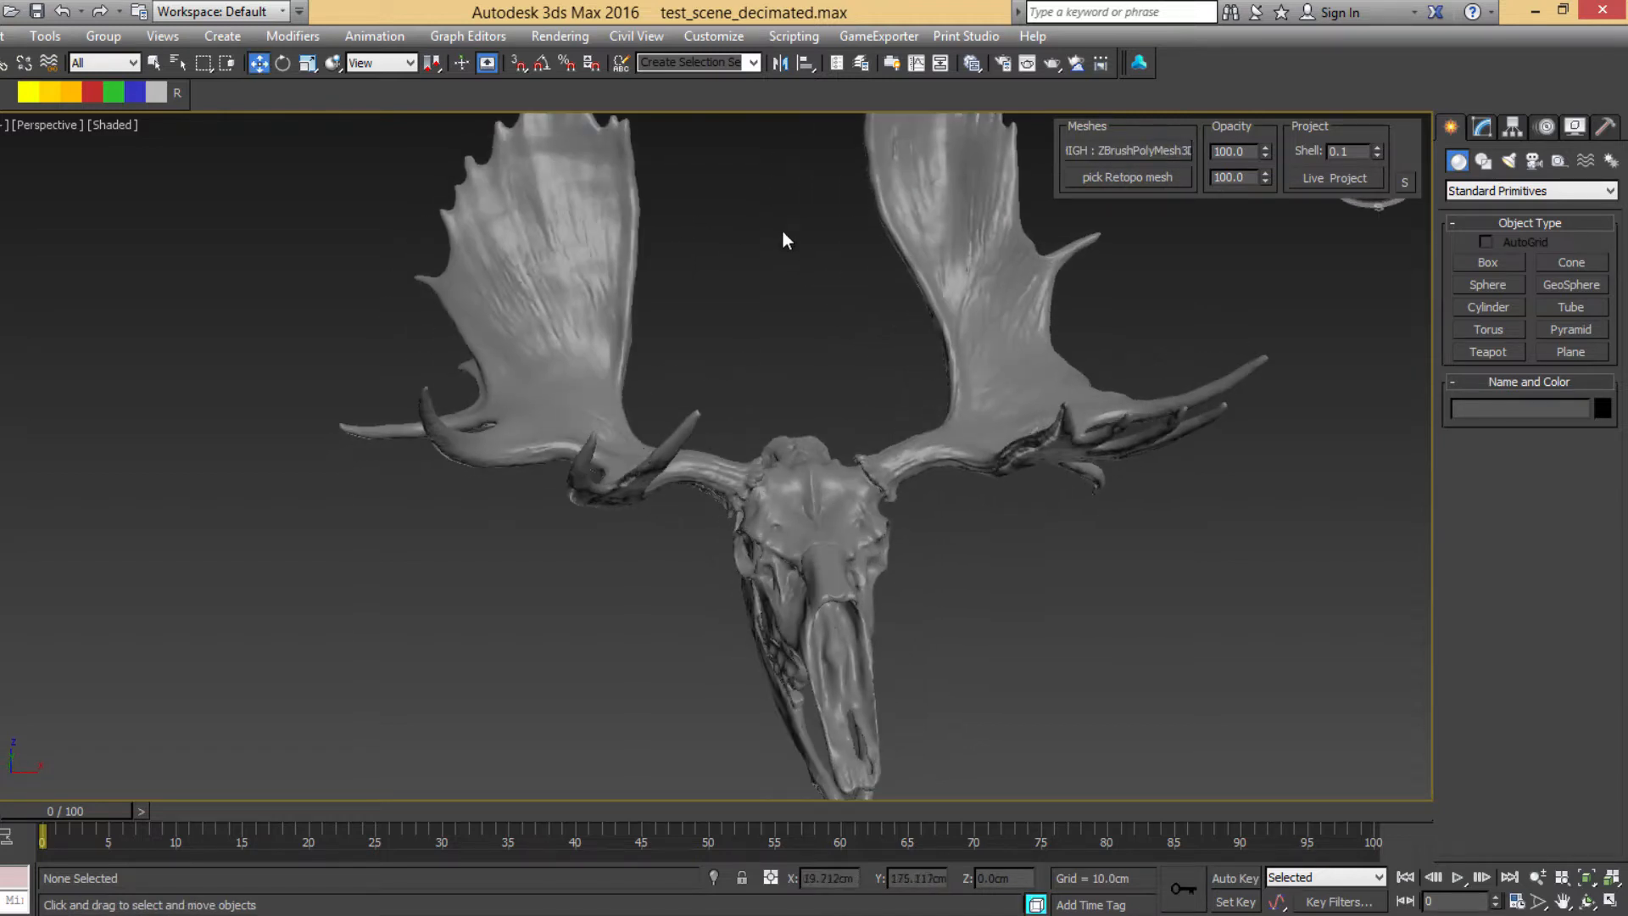
Step: Browse the tools in the TopoLogiK Settings, Create and Edit groups, including Freeze, Move, Create Face and Cap
{"action": "middle_click_drag", "start_coordinate": [782, 240], "coordinate": [779, 328]}
{"action": "right_click", "coordinate": [698, 317]}
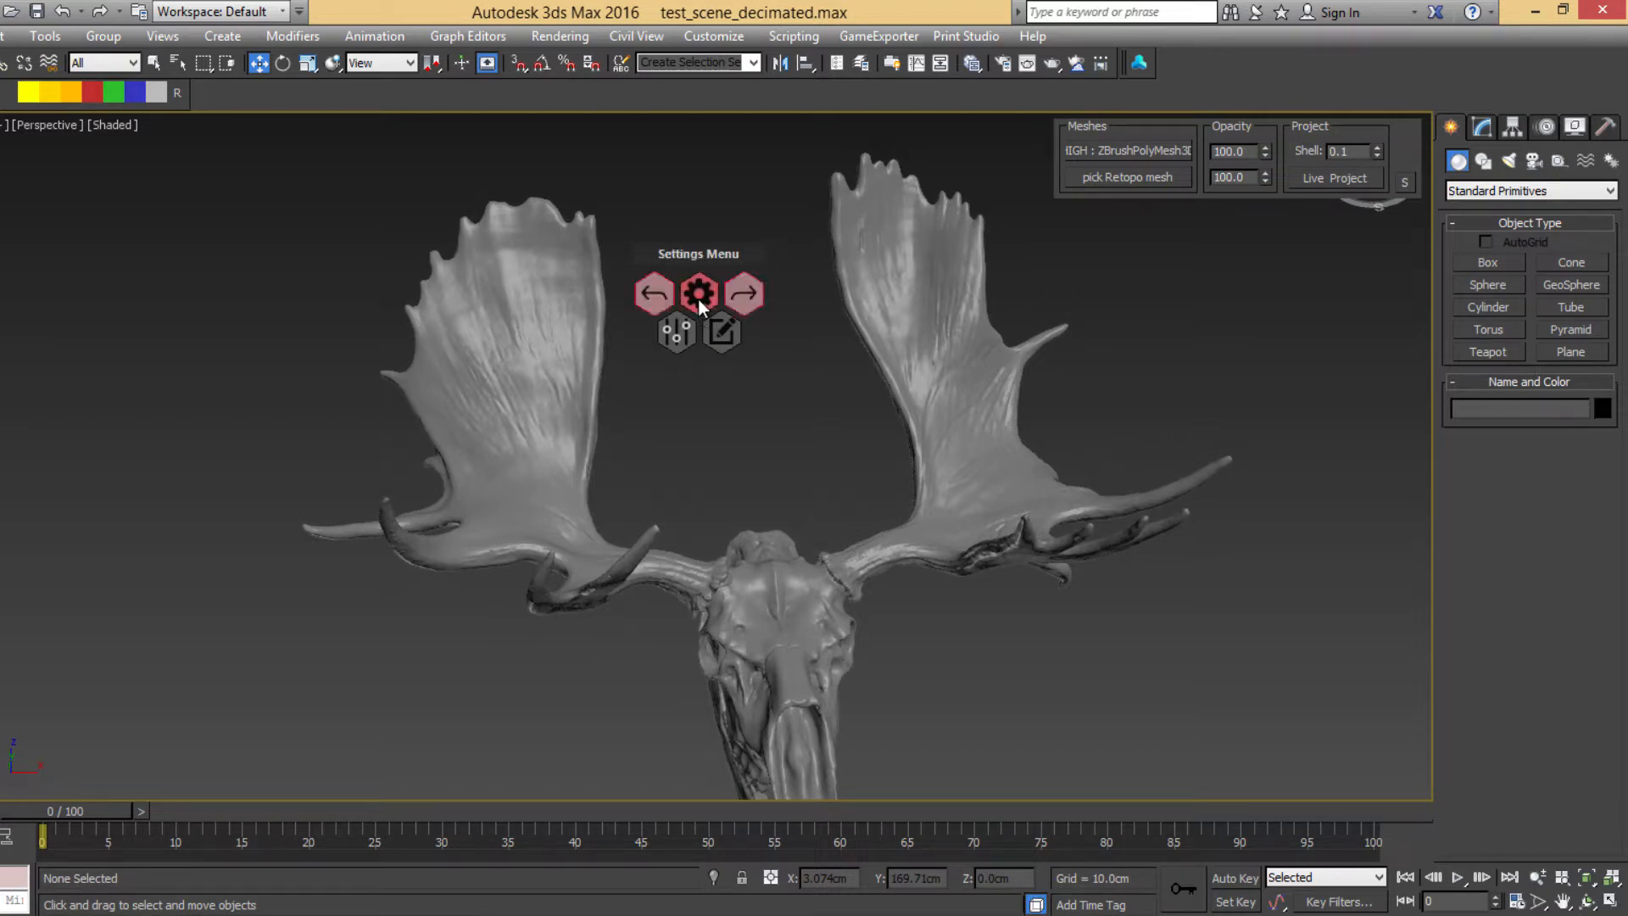
{"action": "mouse_move", "coordinate": [733, 347]}
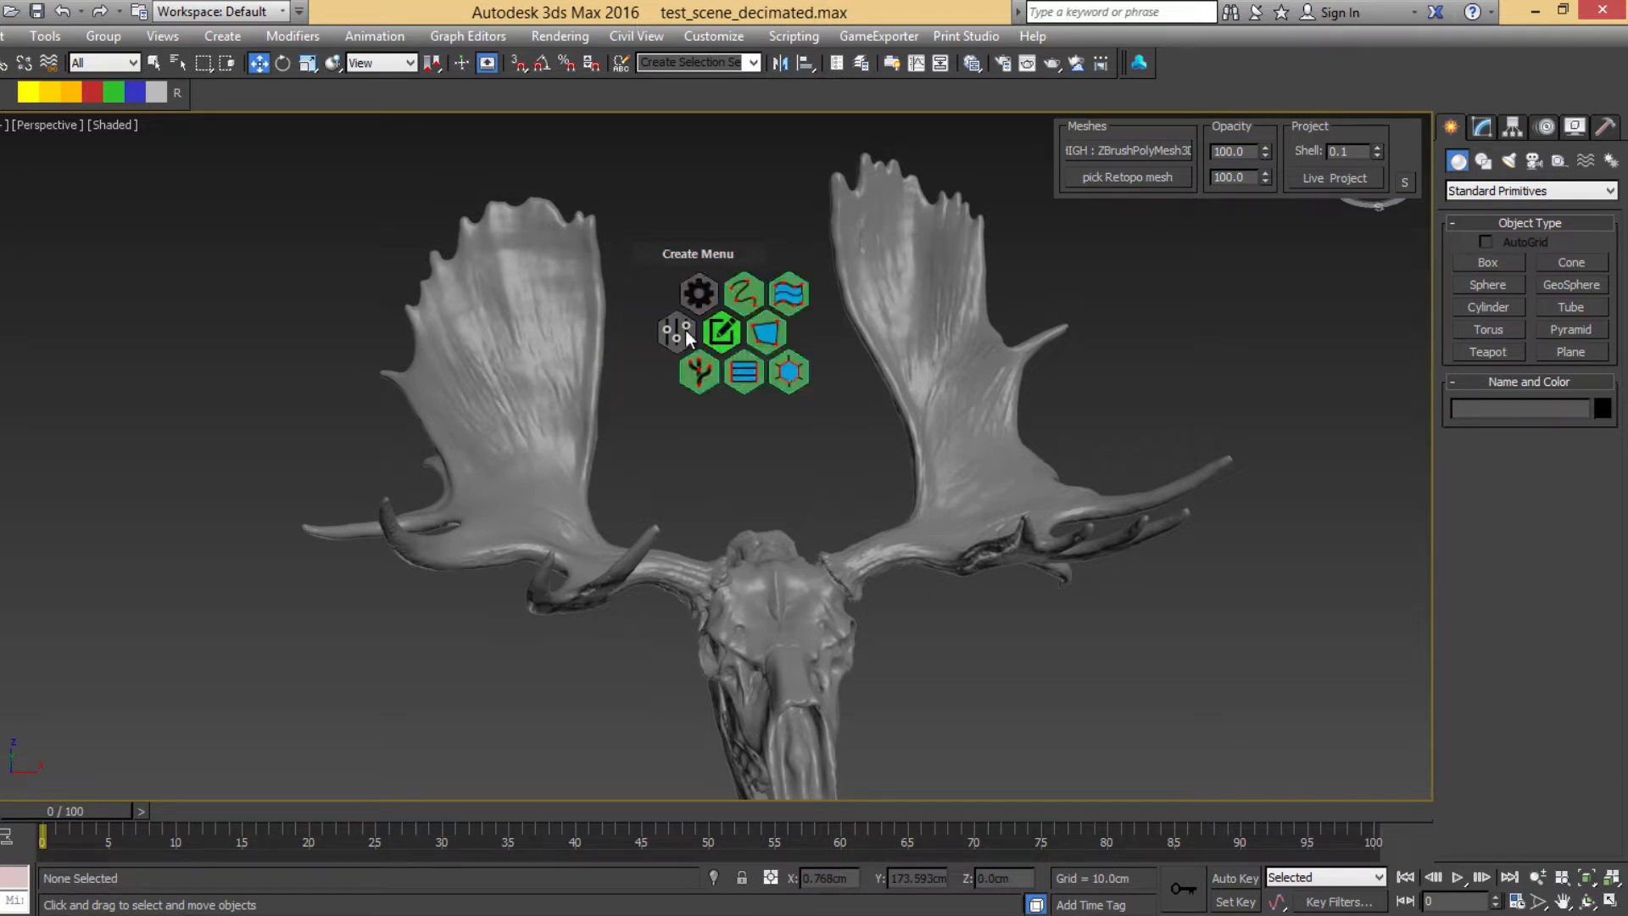
{"action": "mouse_move", "coordinate": [678, 331]}
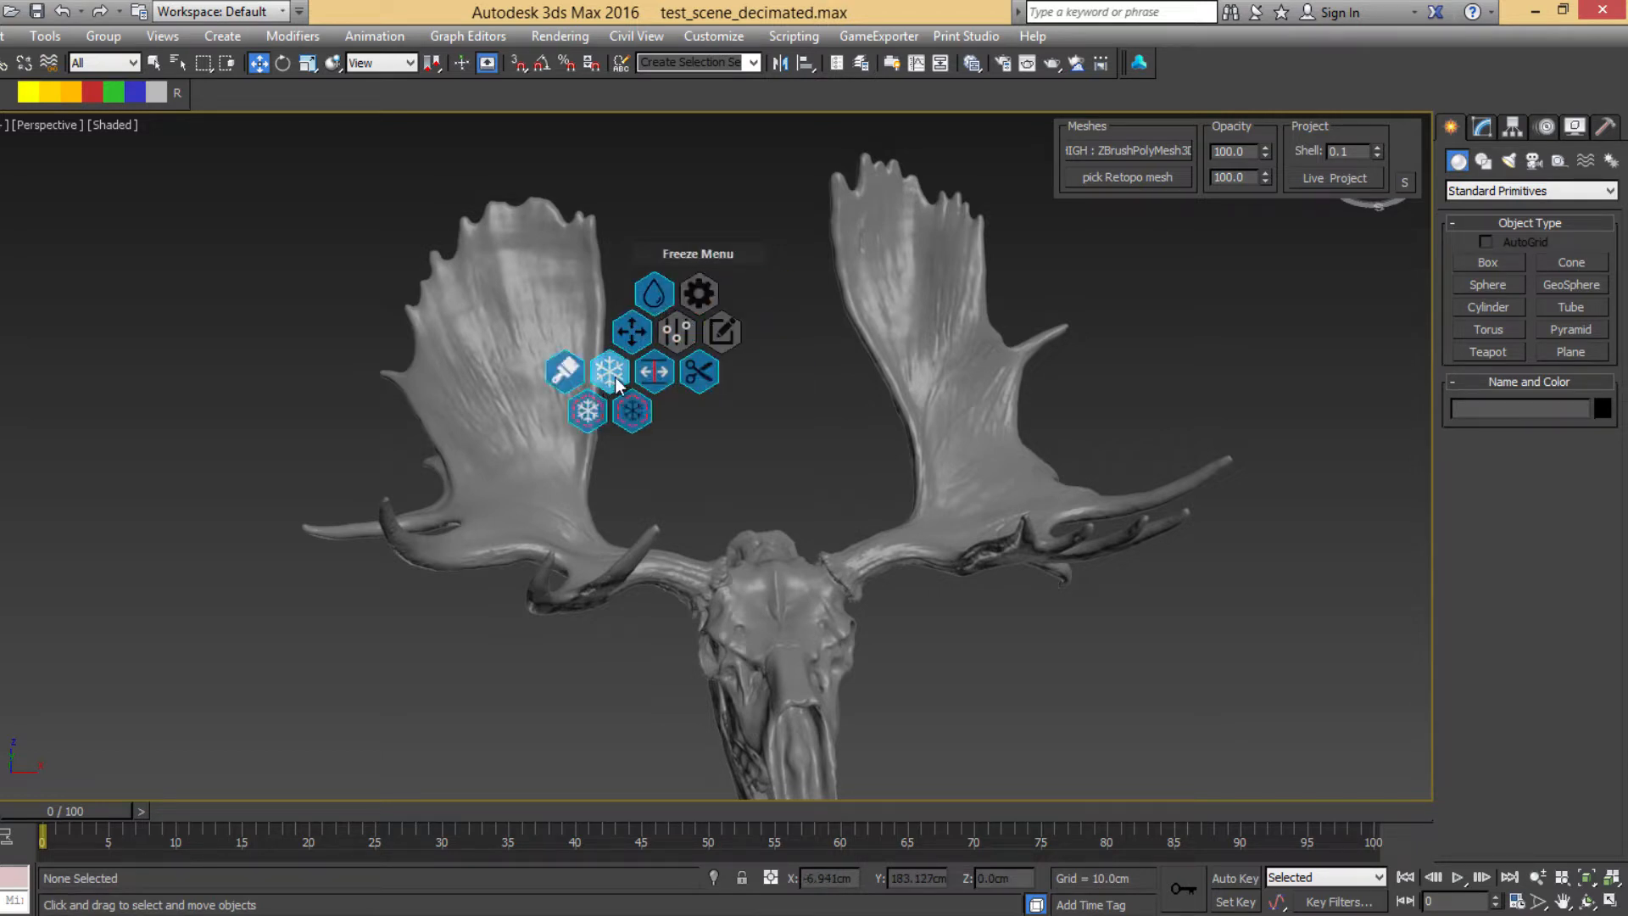
{"action": "mouse_move", "coordinate": [696, 306]}
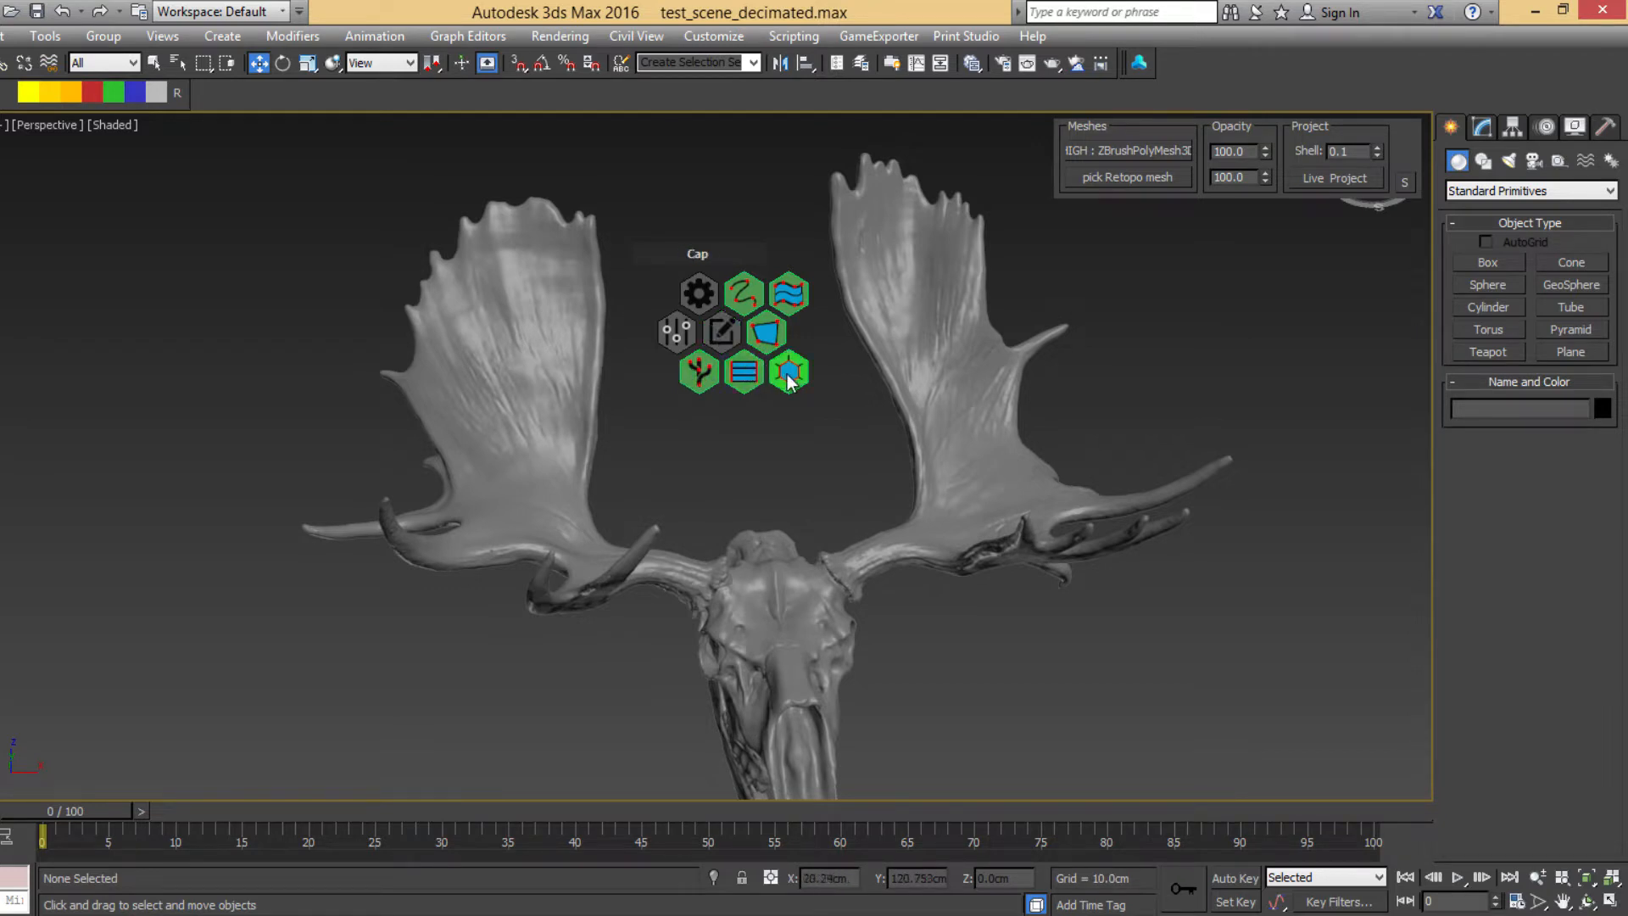
{"action": "left_click", "coordinate": [676, 330]}
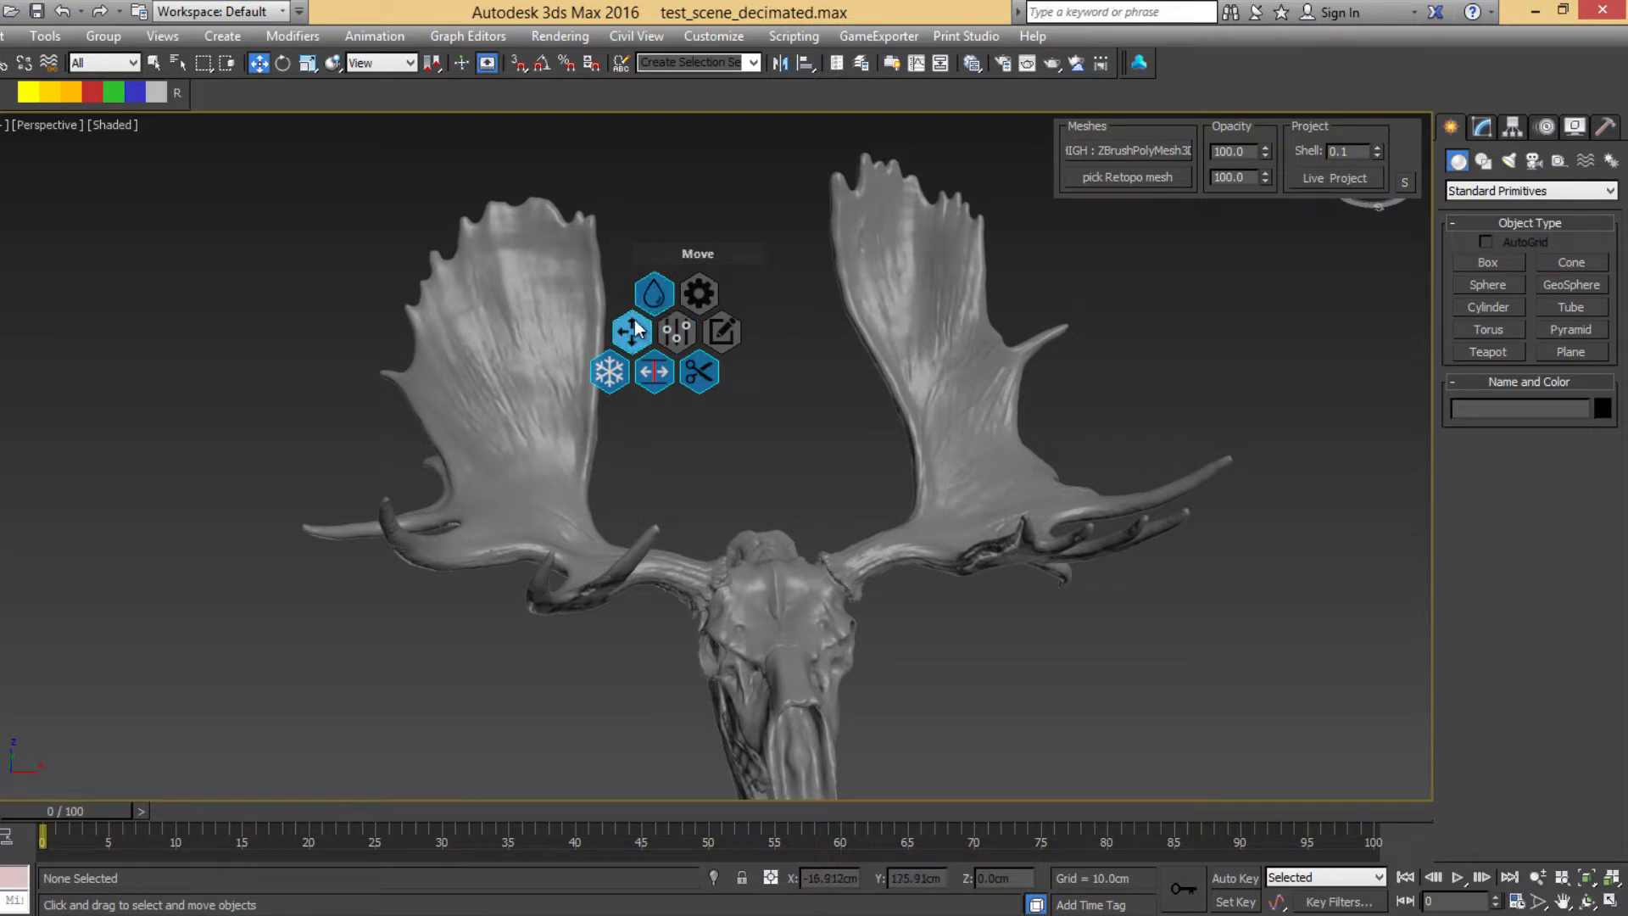
{"action": "mouse_move", "coordinate": [604, 386]}
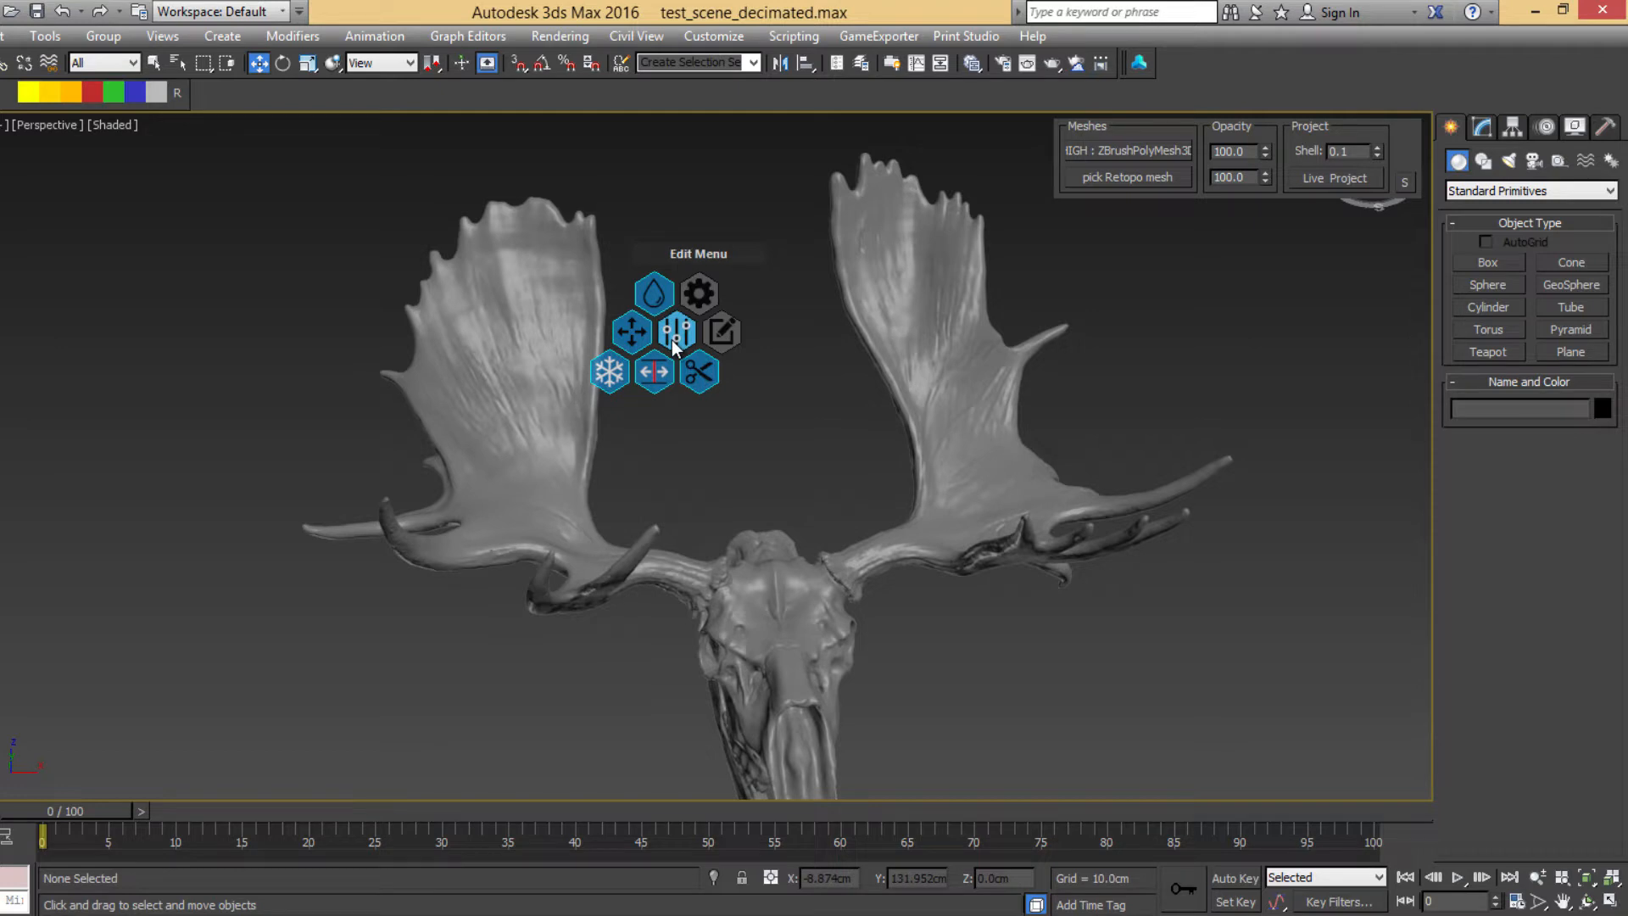
{"action": "left_click", "coordinate": [731, 339]}
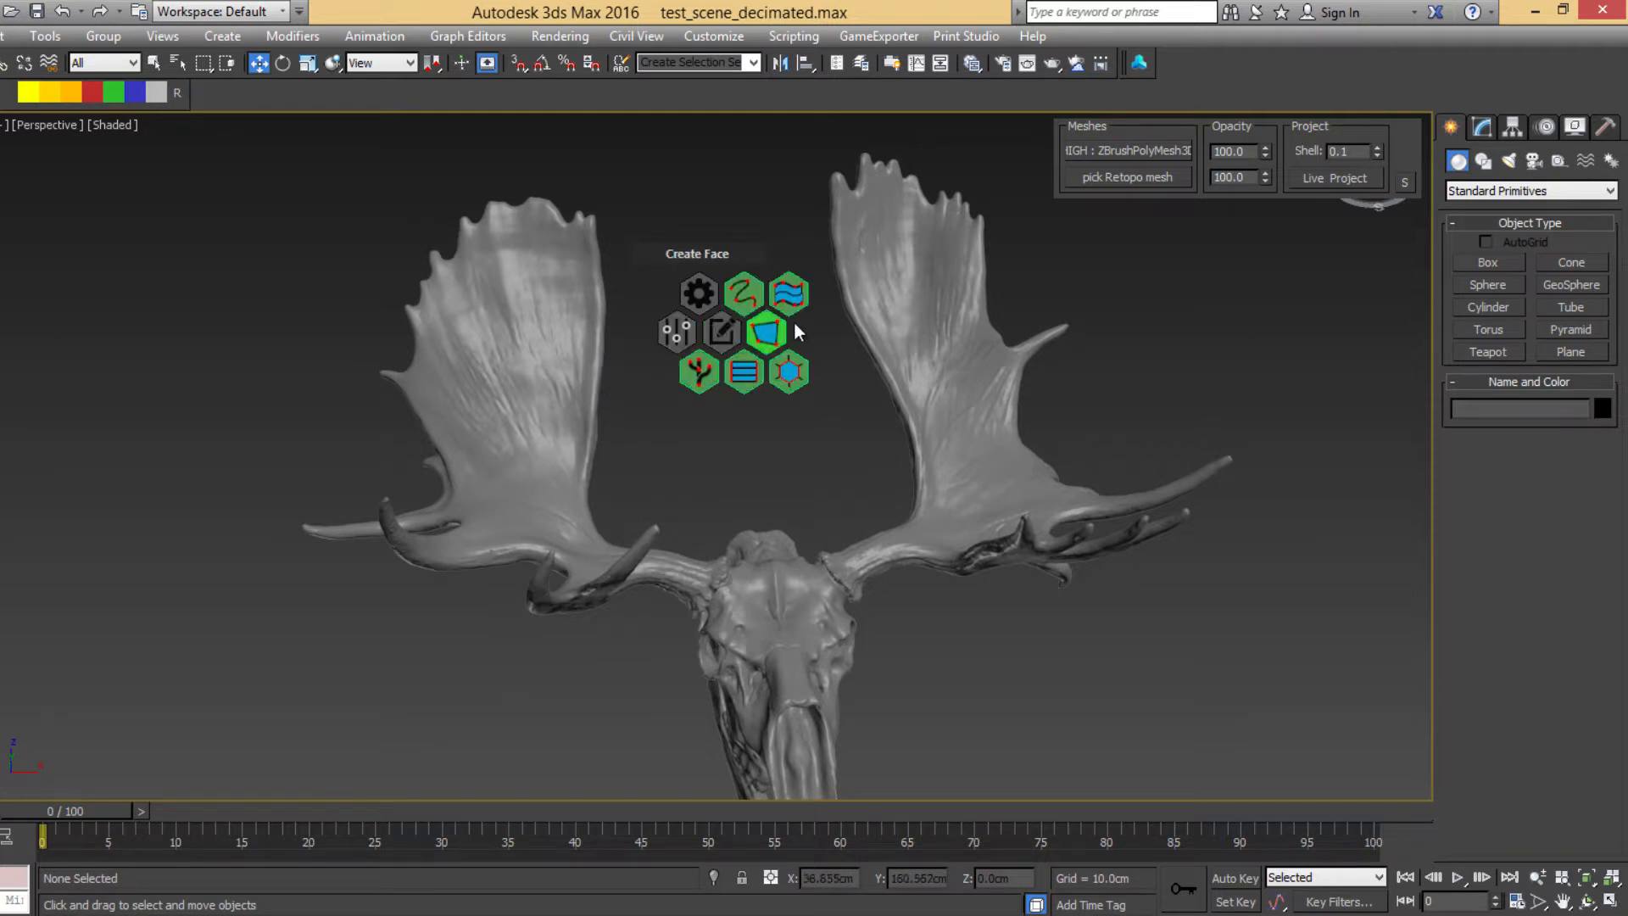
{"action": "left_click", "coordinate": [722, 335]}
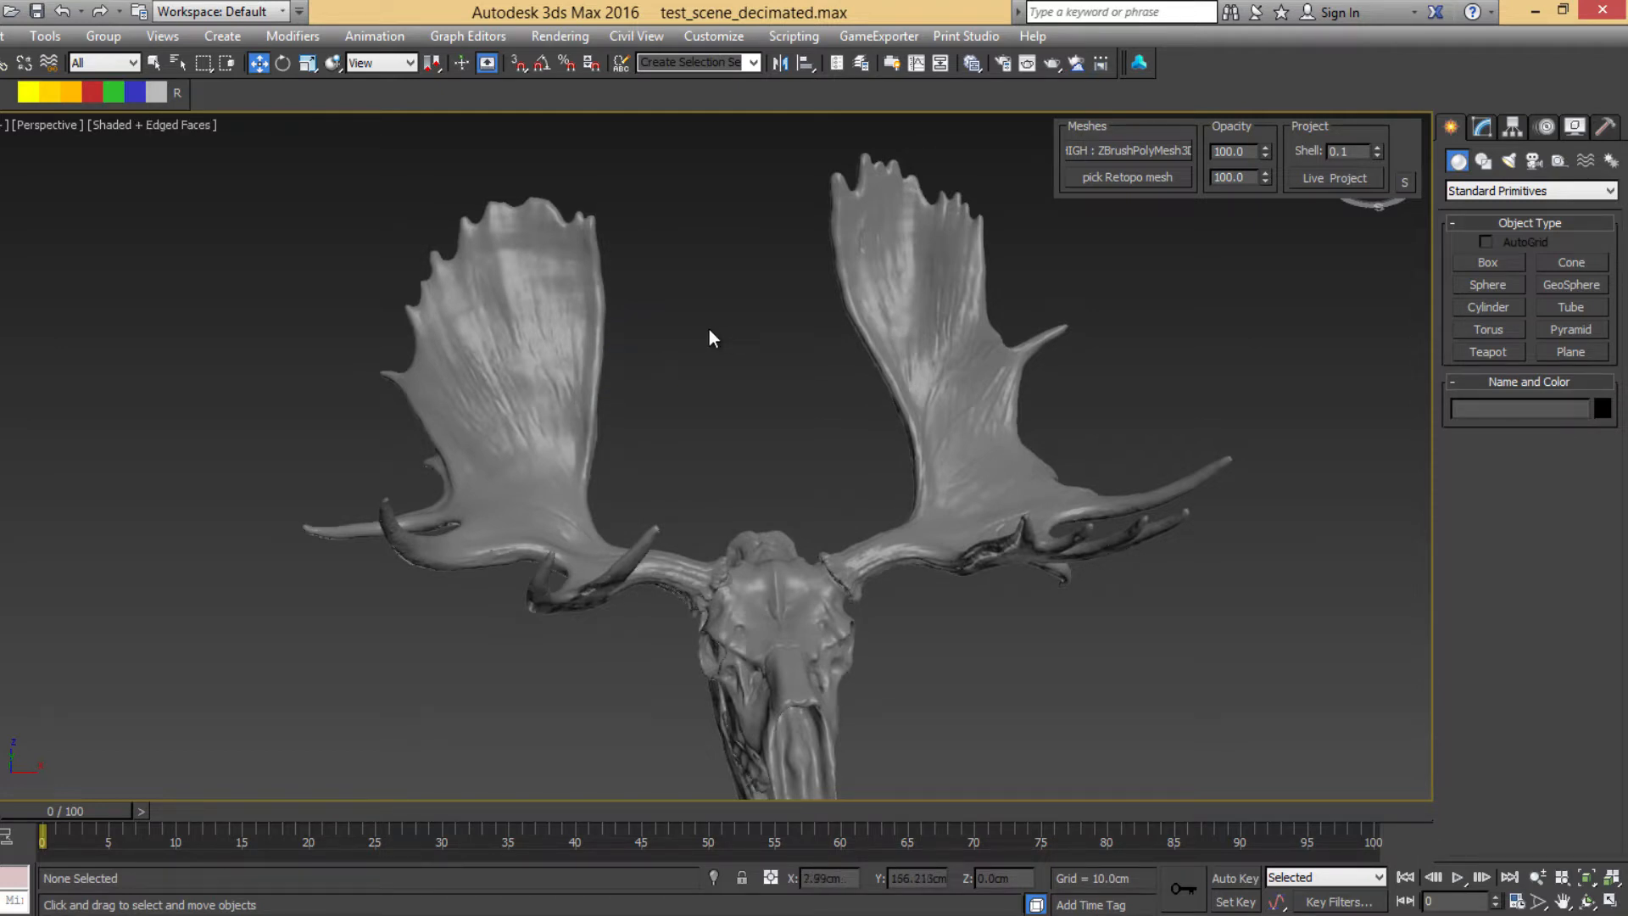
Step: Show the TopoLogiK Shortcuts window and place it beside the antlers
{"action": "left_click", "coordinate": [1407, 182]}
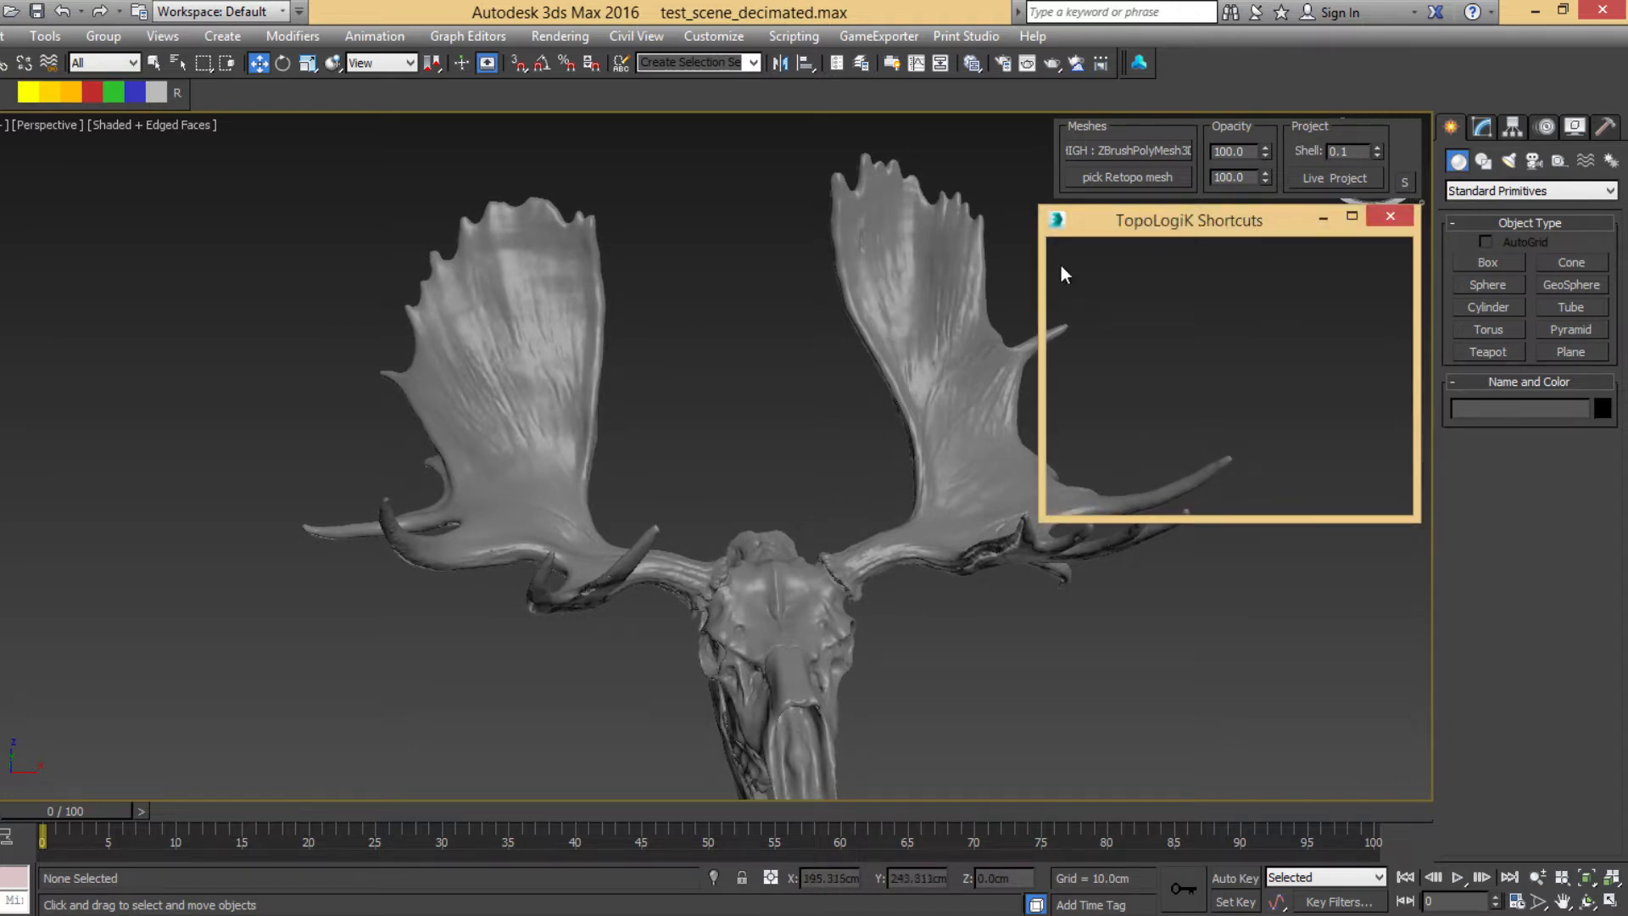
{"action": "middle_click_drag", "start_coordinate": [925, 230], "coordinate": [712, 279]}
{"action": "mouse_move", "coordinate": [1302, 232]}
{"action": "left_mouse_down"}
{"action": "mouse_move", "coordinate": [1344, 225]}
{"action": "mouse_move", "coordinate": [1285, 225]}
{"action": "left_mouse_up"}
{"action": "middle_click_drag", "start_coordinate": [615, 272], "coordinate": [643, 287]}
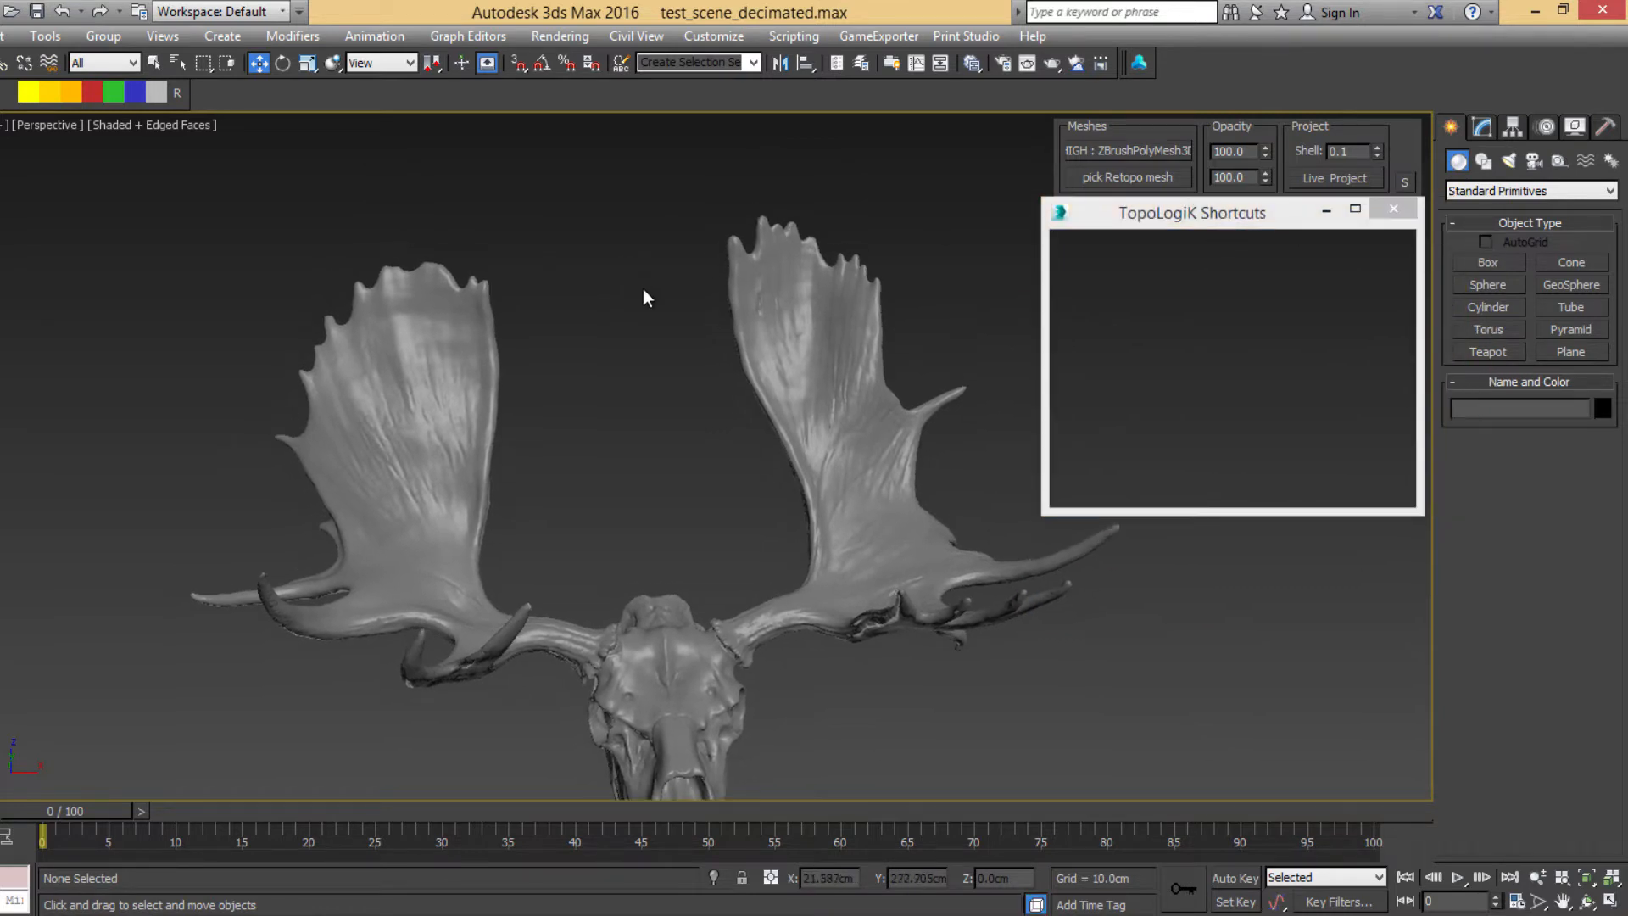
Step: Build a two-by-two patch of quads on the upper palm of one antler with the Create Face tool
{"action": "right_click", "coordinate": [607, 281]}
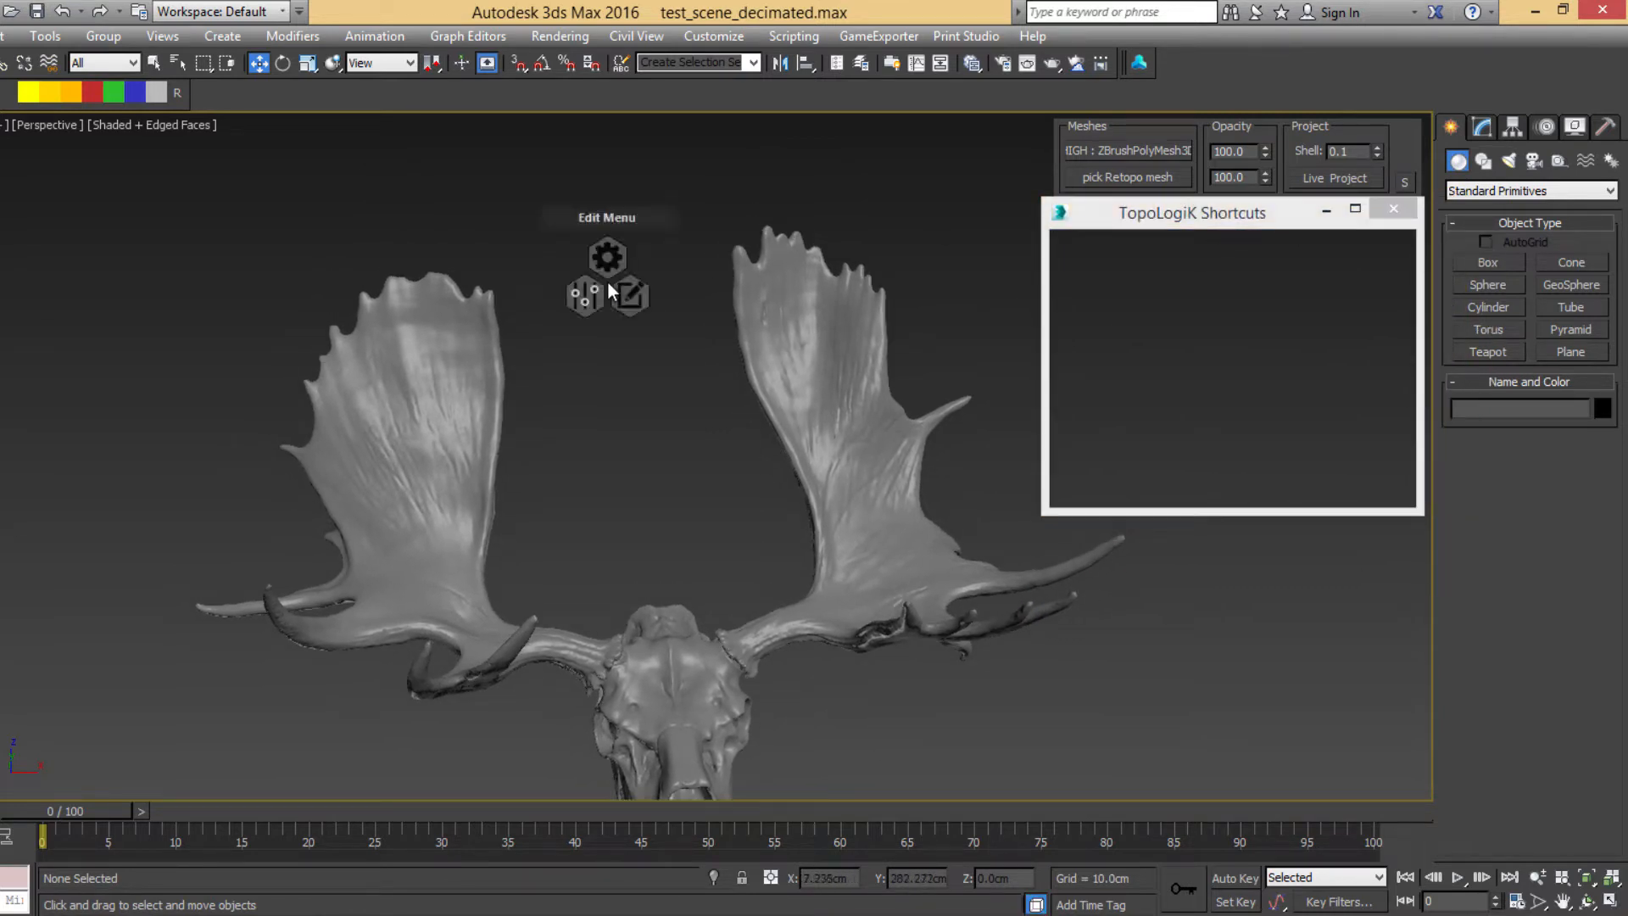
{"action": "mouse_move", "coordinate": [633, 297]}
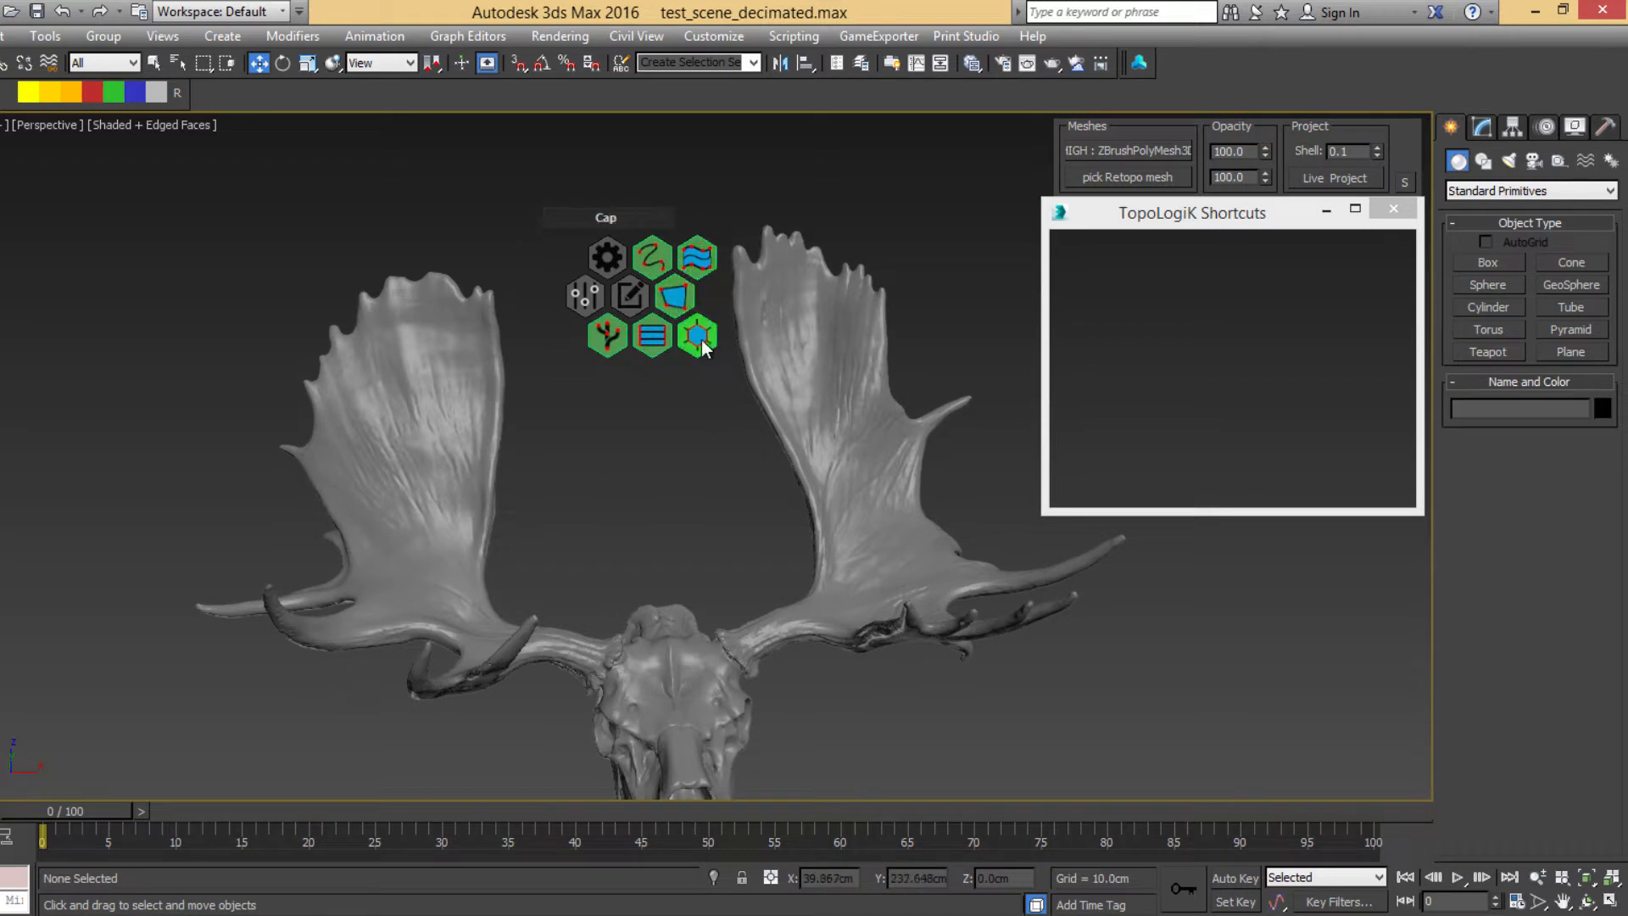
{"action": "left_click", "coordinate": [672, 299]}
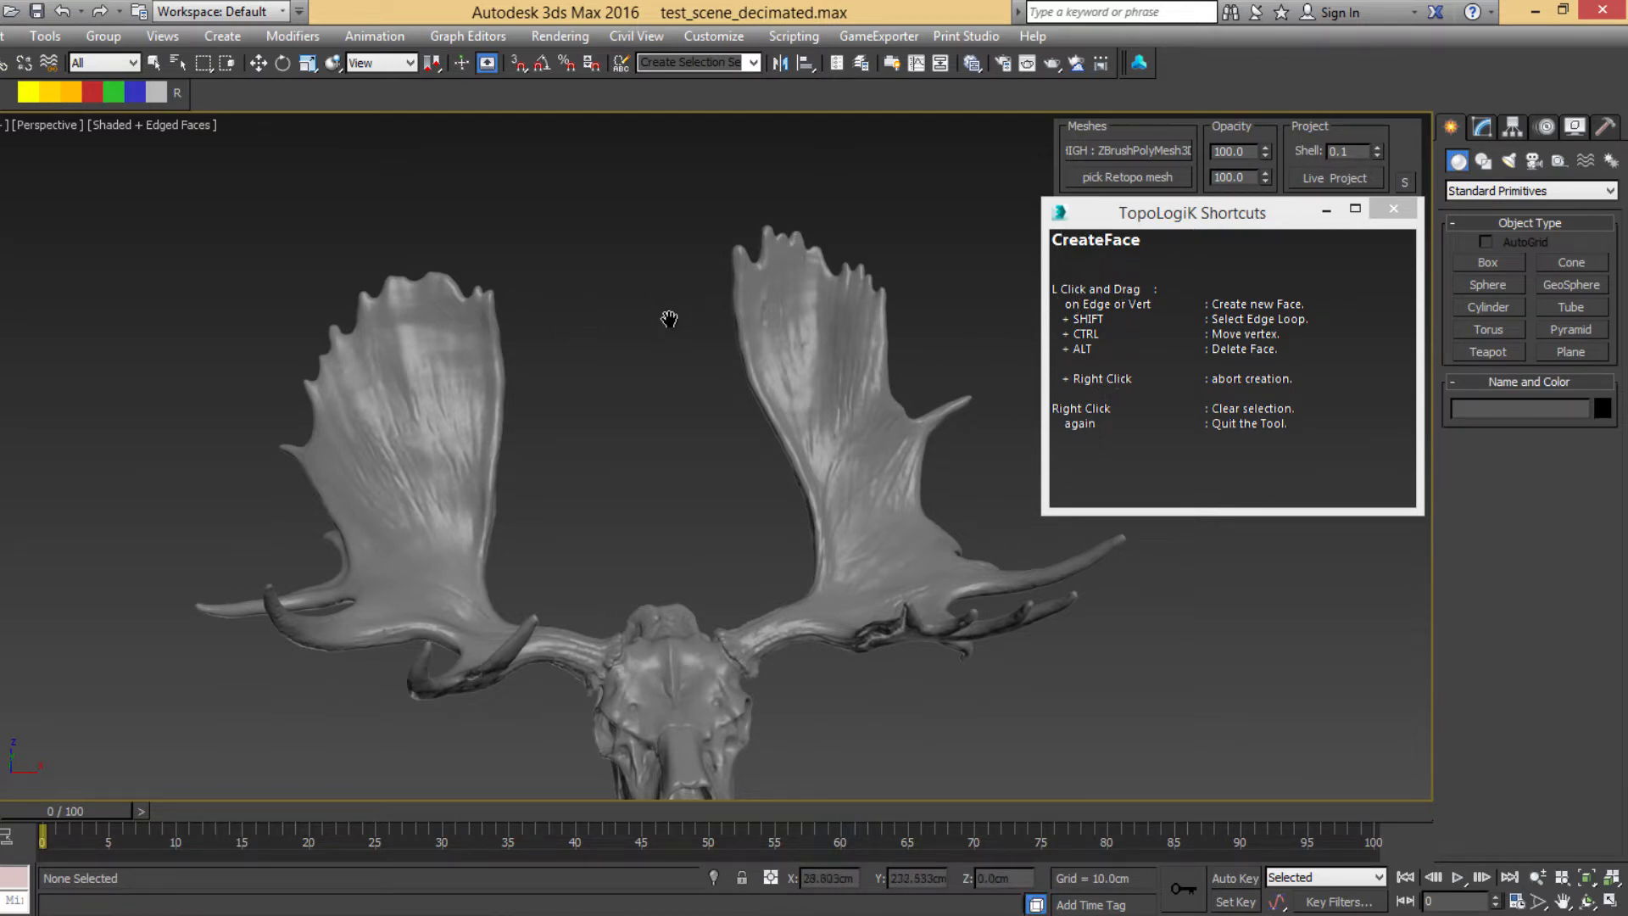
{"action": "middle_click_drag", "start_coordinate": [669, 319], "coordinate": [651, 287]}
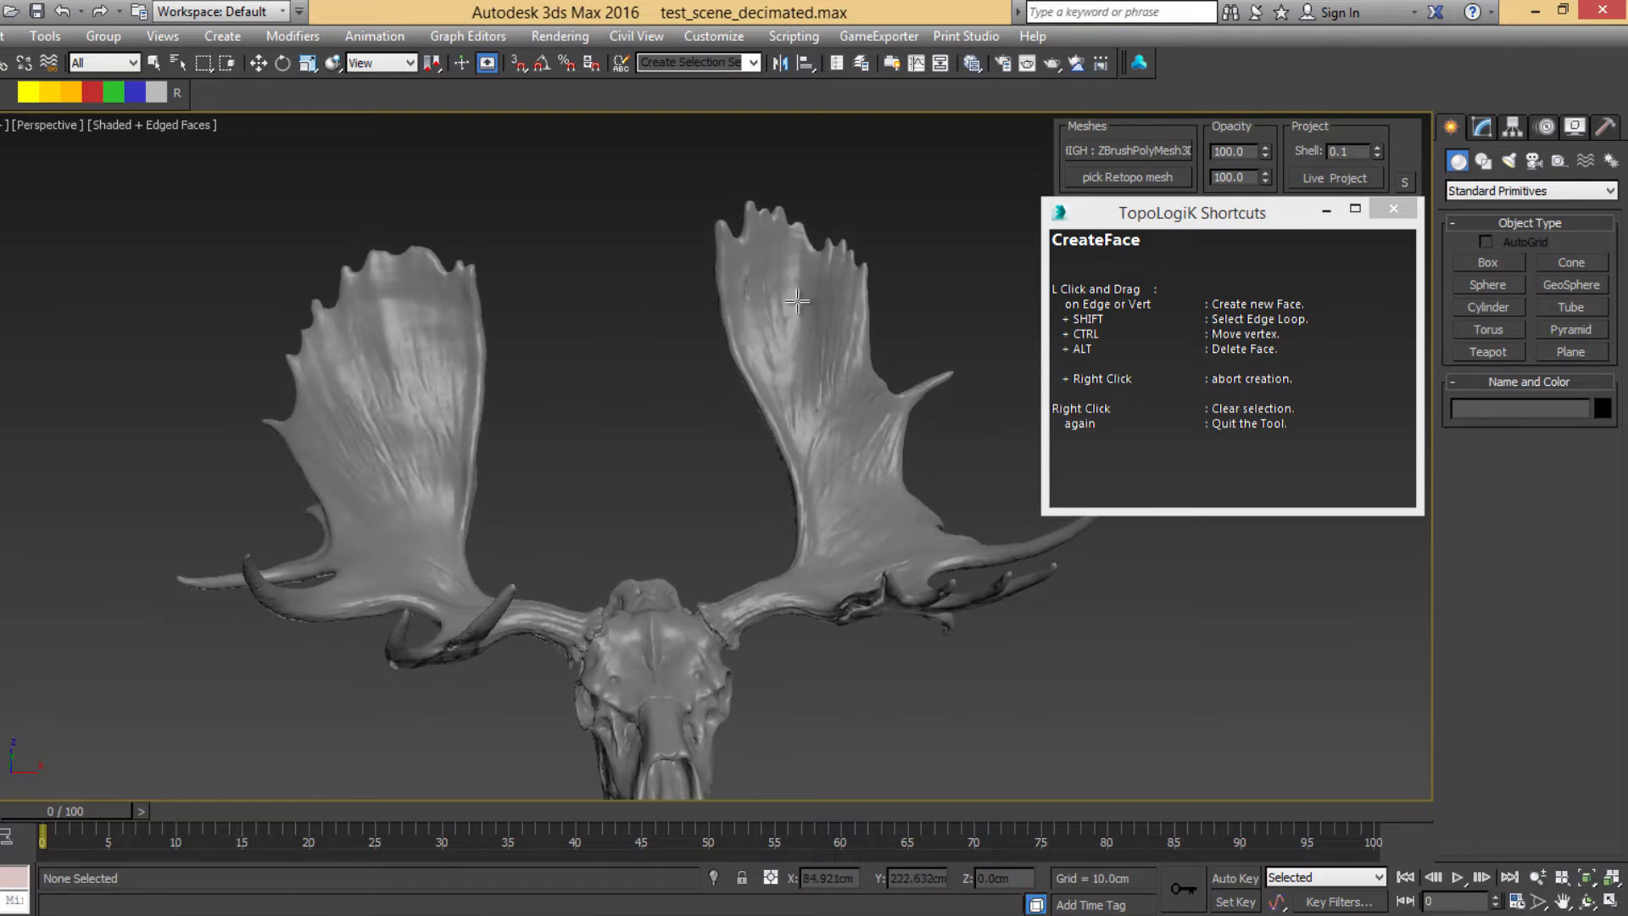
{"action": "mouse_move", "coordinate": [628, 362]}
{"action": "middle_mouse_down", "text": "alt"}
{"action": "mouse_move", "coordinate": [600, 368]}
{"action": "mouse_move", "coordinate": [627, 370]}
{"action": "middle_mouse_up", "text": "alt"}
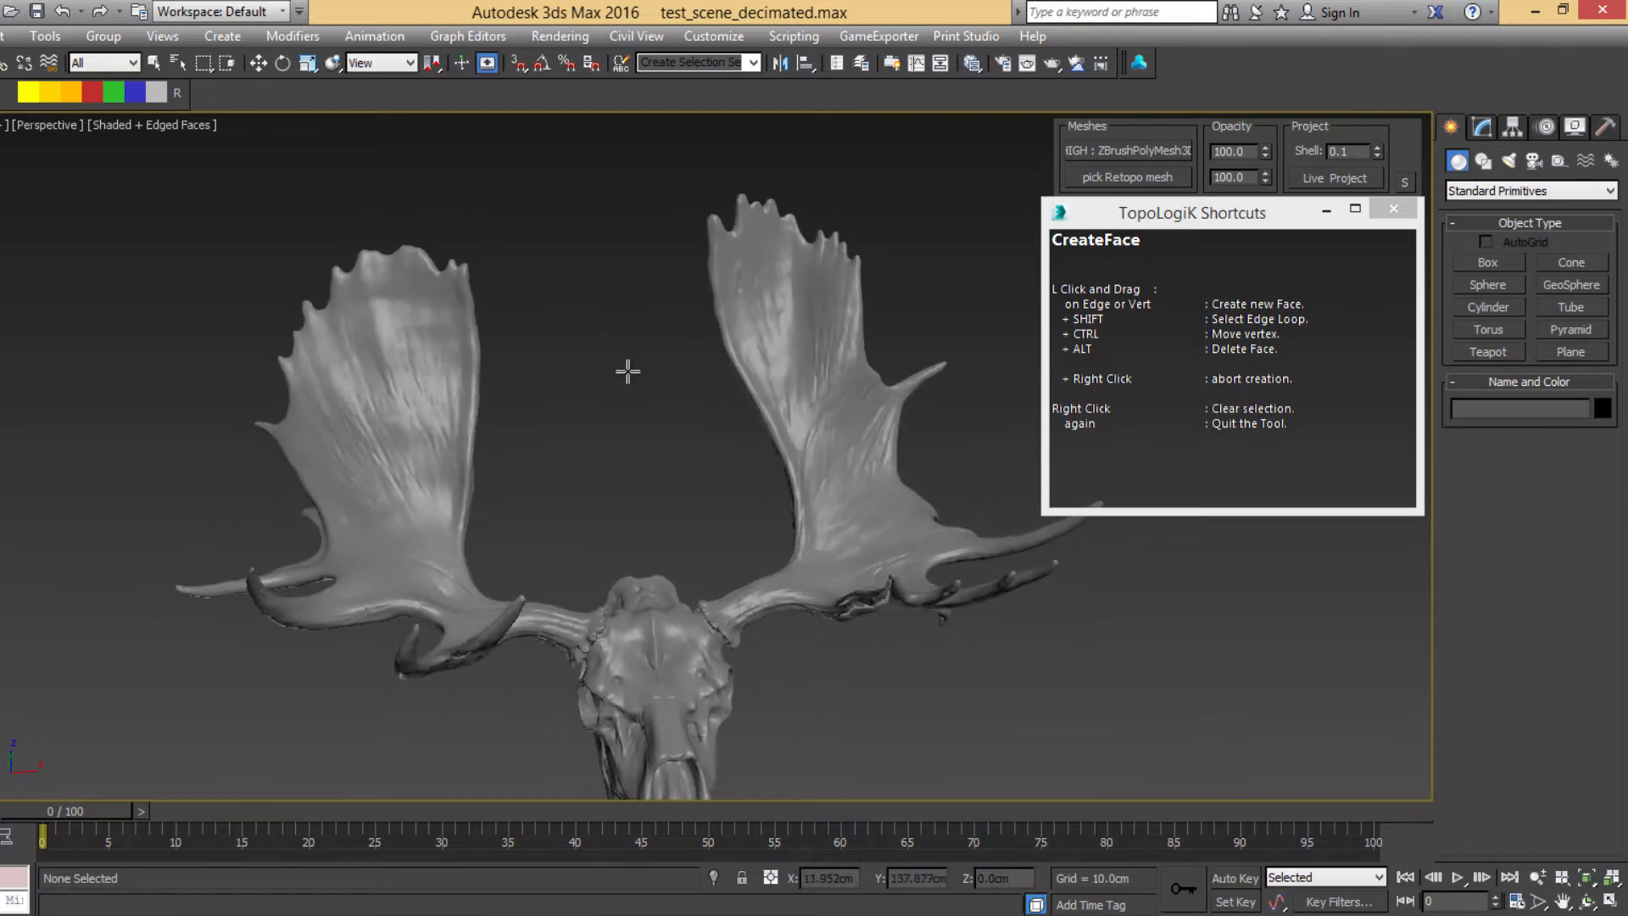
{"action": "scroll", "coordinate": [552, 349], "scroll_direction": "up", "scroll_amount": 8}
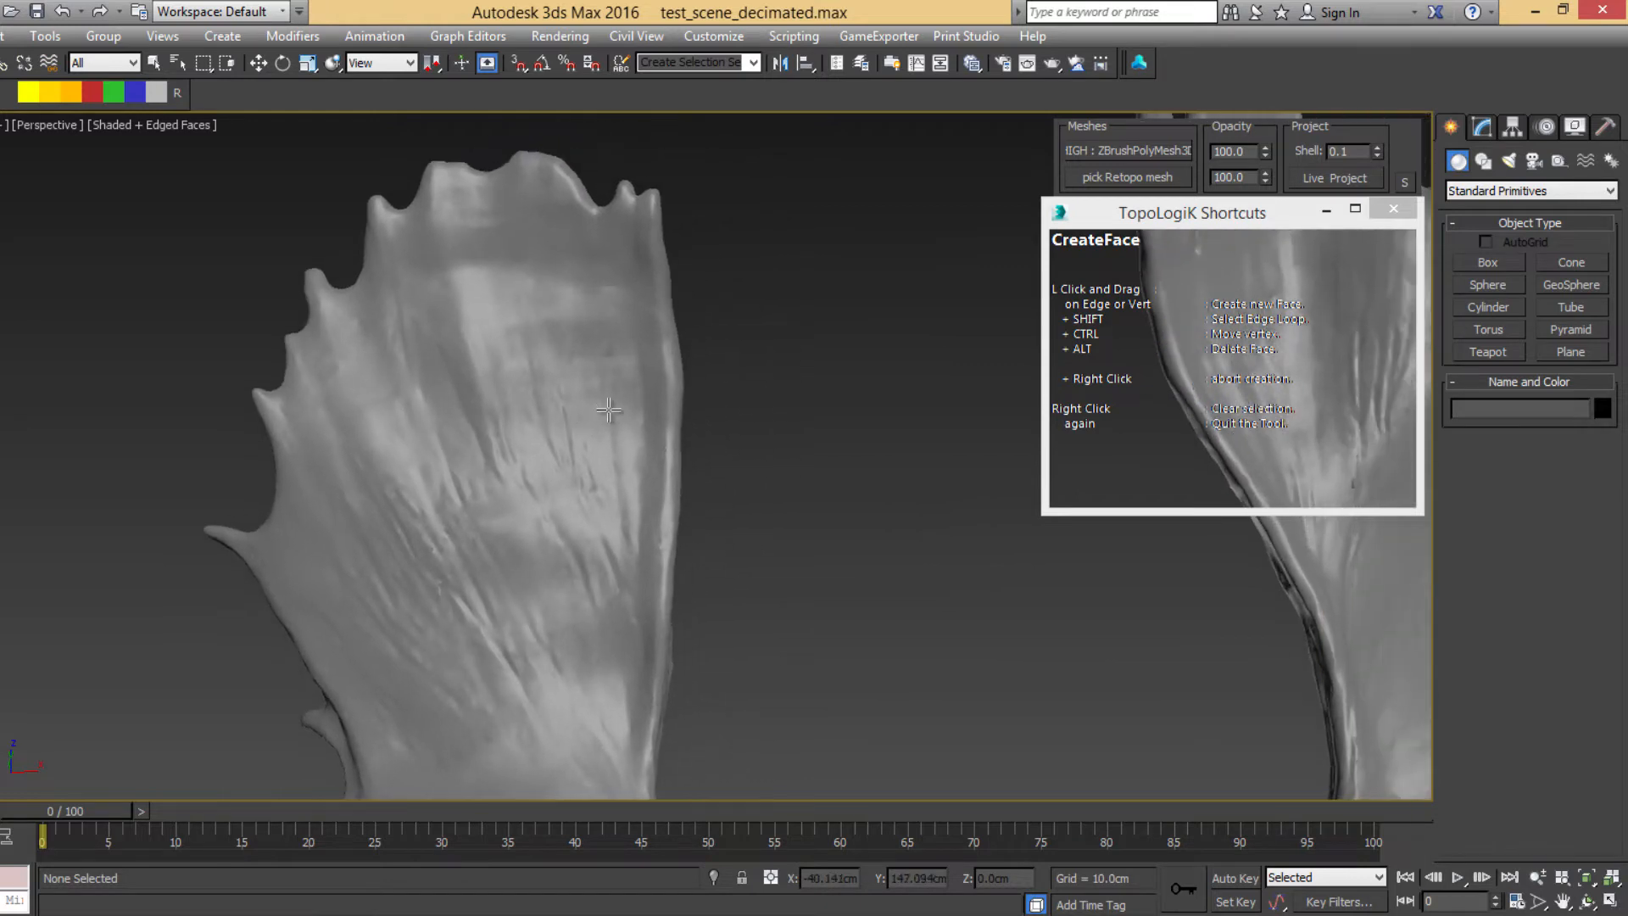
{"action": "scroll", "coordinate": [585, 395], "scroll_direction": "down", "scroll_amount": 8}
{"action": "scroll", "coordinate": [507, 377], "scroll_direction": "up", "scroll_amount": 8}
{"action": "left_click_drag", "start_coordinate": [496, 399], "coordinate": [595, 332]}
{"action": "left_click_drag", "start_coordinate": [571, 318], "coordinate": [585, 272]}
{"action": "left_click_drag", "start_coordinate": [517, 332], "coordinate": [463, 320]}
{"action": "right_click", "coordinate": [430, 385]}
Step: With the Stripe tool, paint an S-shaped strip down the antler palm and a second strip joining it to the patch
{"action": "right_click", "coordinate": [402, 444]}
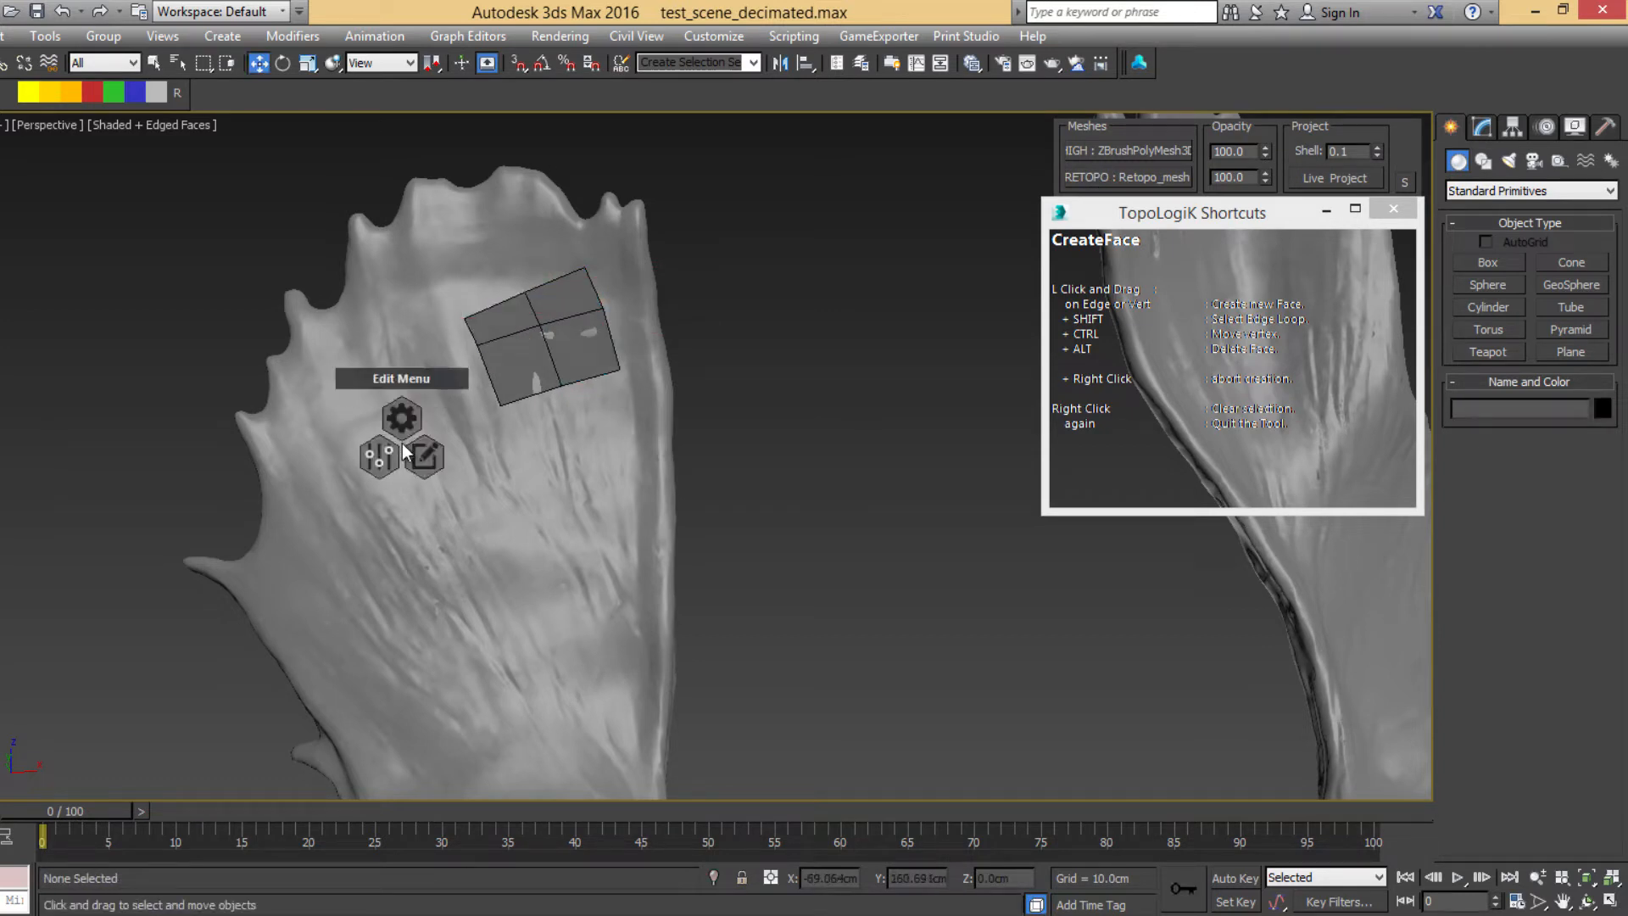
{"action": "mouse_move", "coordinate": [420, 454]}
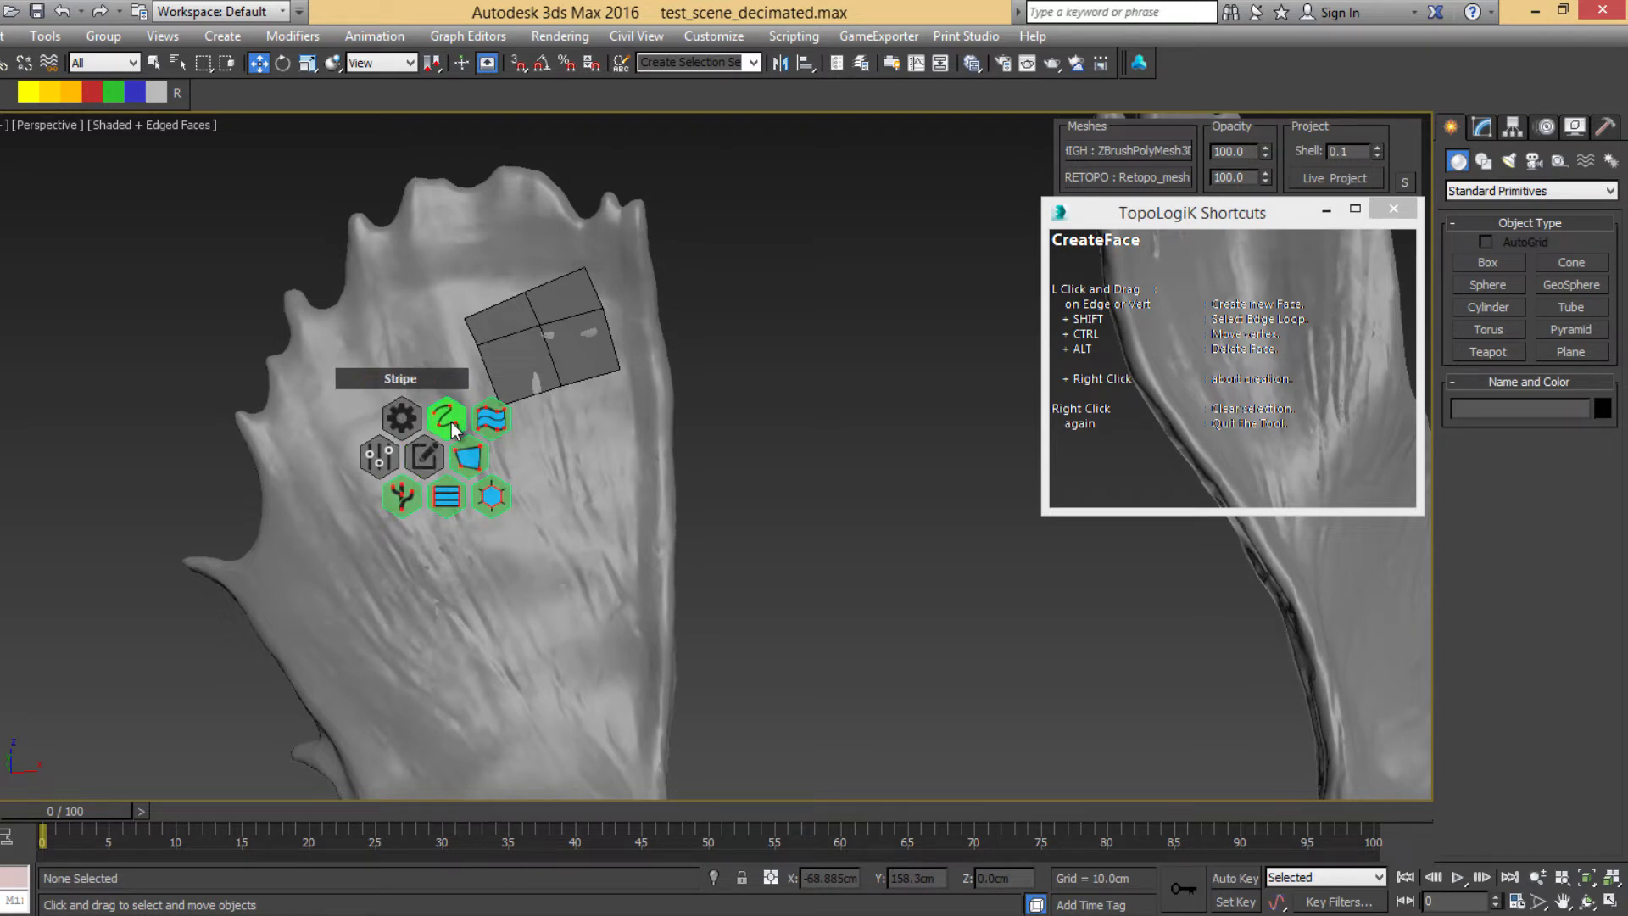
{"action": "left_click", "coordinate": [451, 429]}
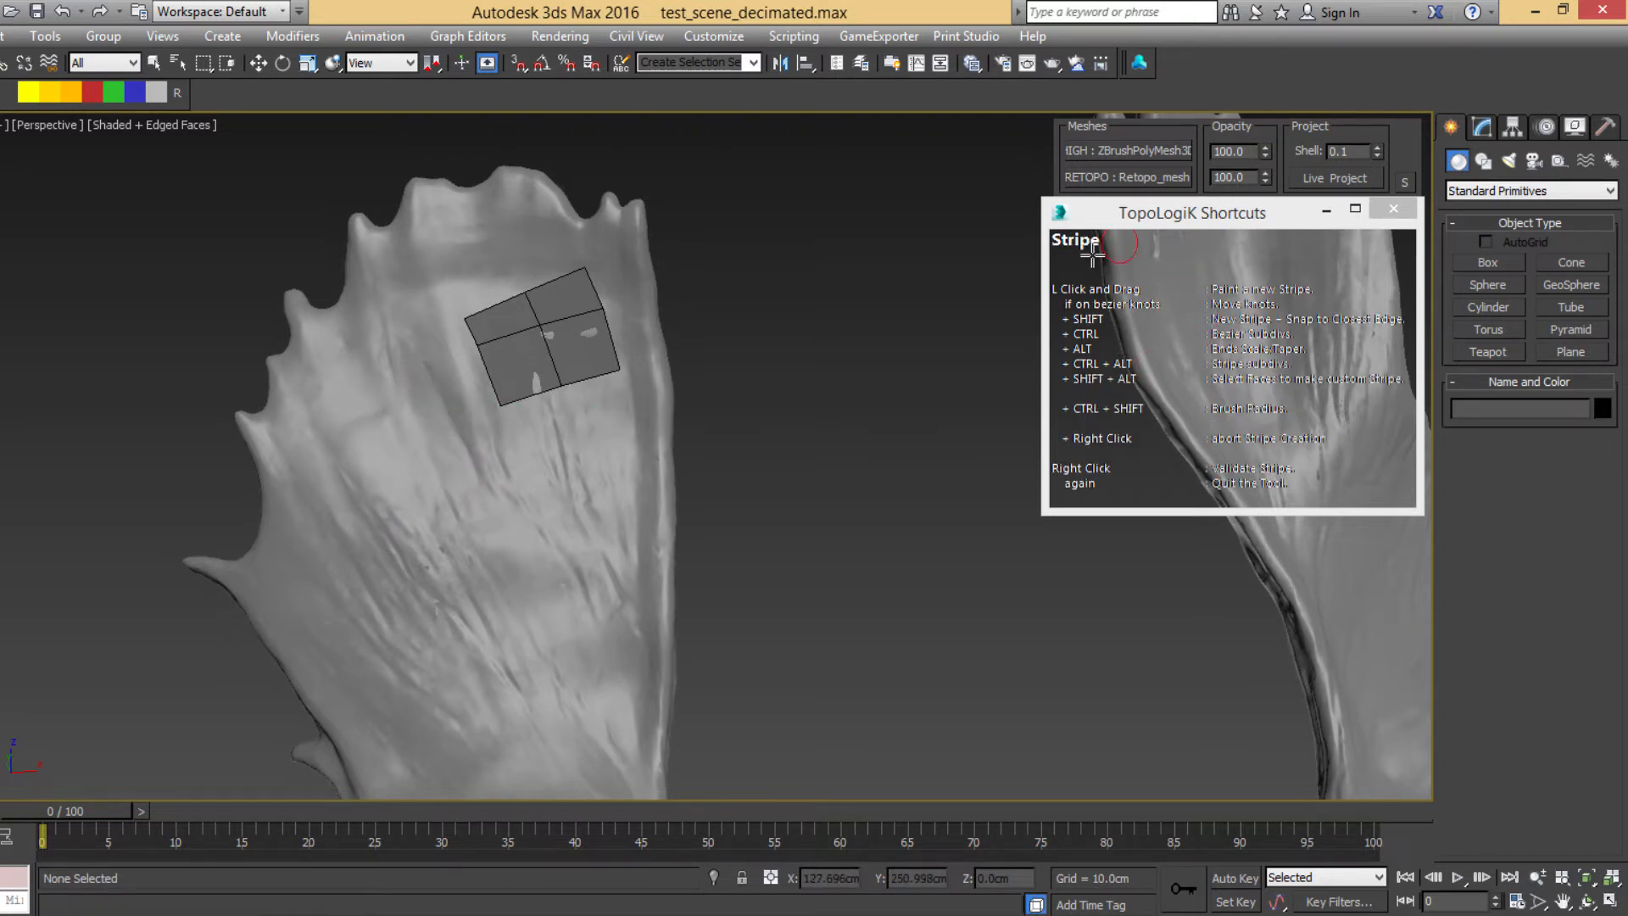
{"action": "mouse_move", "coordinate": [1093, 537]}
{"action": "middle_mouse_down"}
{"action": "mouse_move", "coordinate": [1066, 498]}
{"action": "mouse_move", "coordinate": [1261, 442]}
{"action": "middle_mouse_up"}
{"action": "mouse_move", "coordinate": [688, 350]}
{"action": "left_mouse_down"}
{"action": "mouse_move", "coordinate": [618, 389]}
{"action": "mouse_move", "coordinate": [589, 463]}
{"action": "mouse_move", "coordinate": [742, 632]}
{"action": "mouse_move", "coordinate": [670, 704]}
{"action": "mouse_move", "coordinate": [736, 678]}
{"action": "mouse_move", "coordinate": [673, 706]}
{"action": "mouse_move", "coordinate": [719, 686]}
{"action": "left_mouse_up"}
{"action": "middle_click_drag", "start_coordinate": [719, 685], "coordinate": [730, 673], "text": "alt"}
{"action": "right_click", "coordinate": [702, 532]}
{"action": "mouse_move", "coordinate": [702, 533]}
{"action": "left_mouse_down"}
{"action": "mouse_move", "coordinate": [765, 437]}
{"action": "mouse_move", "coordinate": [756, 280]}
{"action": "left_mouse_up"}
{"action": "right_click", "coordinate": [879, 316]}
{"action": "right_click", "coordinate": [883, 327]}
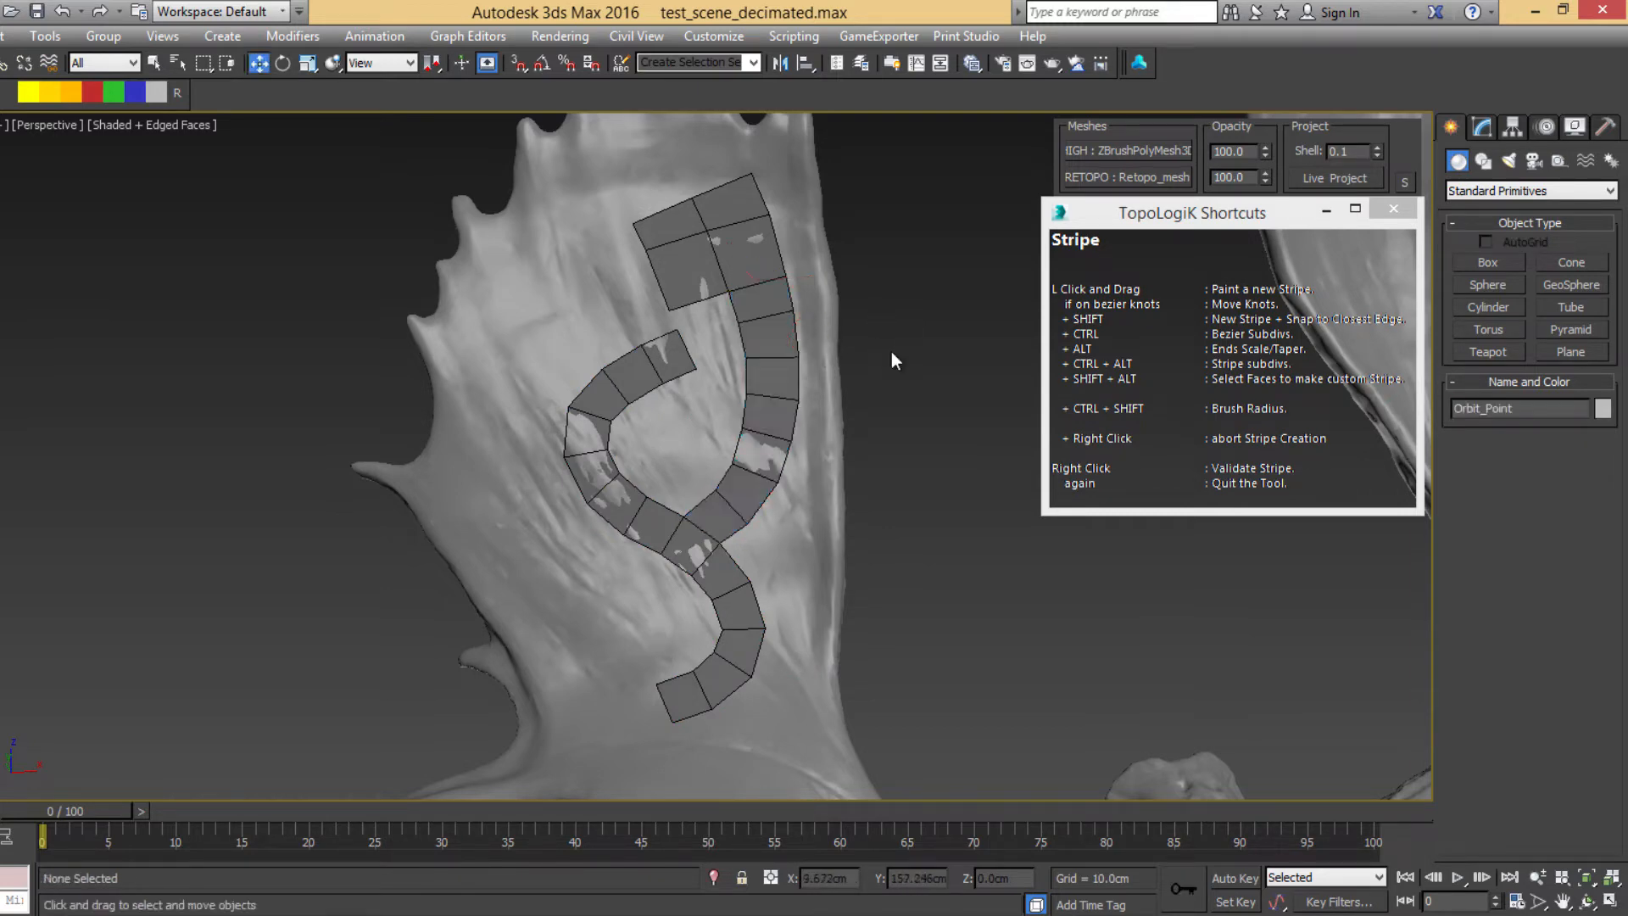
Step: Select the retopo mesh and close the TopoLogiK Shortcuts window
{"action": "middle_click_drag", "start_coordinate": [866, 443], "coordinate": [816, 358], "text": "alt"}
{"action": "left_click", "coordinate": [593, 421]}
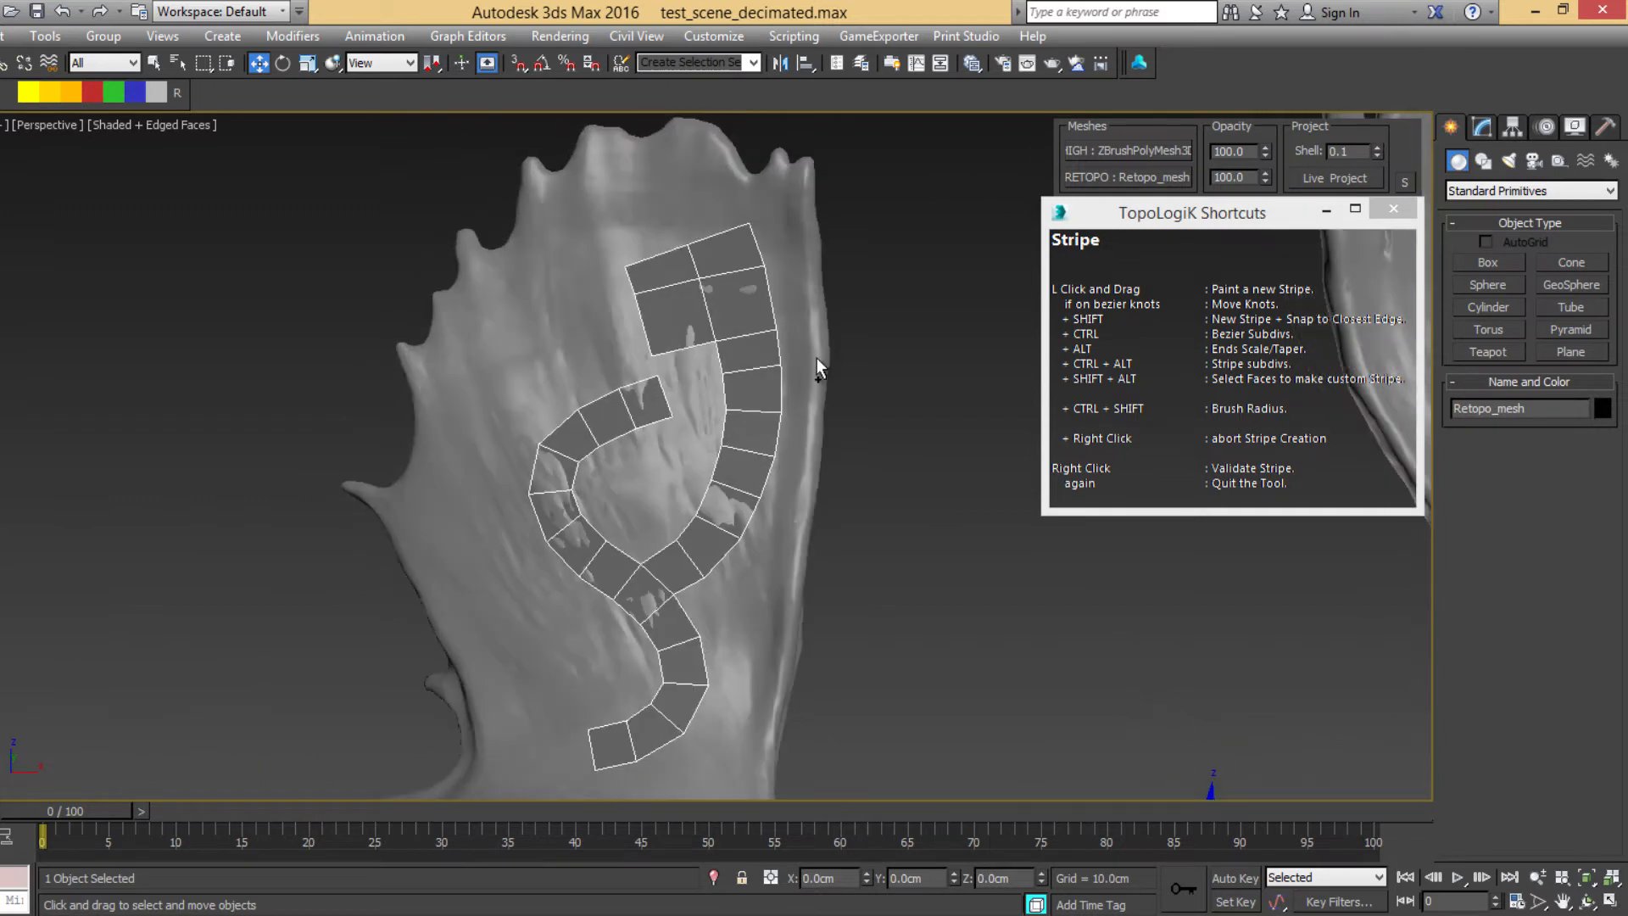
{"action": "left_click", "coordinate": [1393, 209]}
{"action": "middle_click_drag", "start_coordinate": [1085, 322], "coordinate": [1030, 298], "text": "alt"}
{"action": "scroll", "coordinate": [999, 343], "scroll_direction": "down", "scroll_amount": 2}
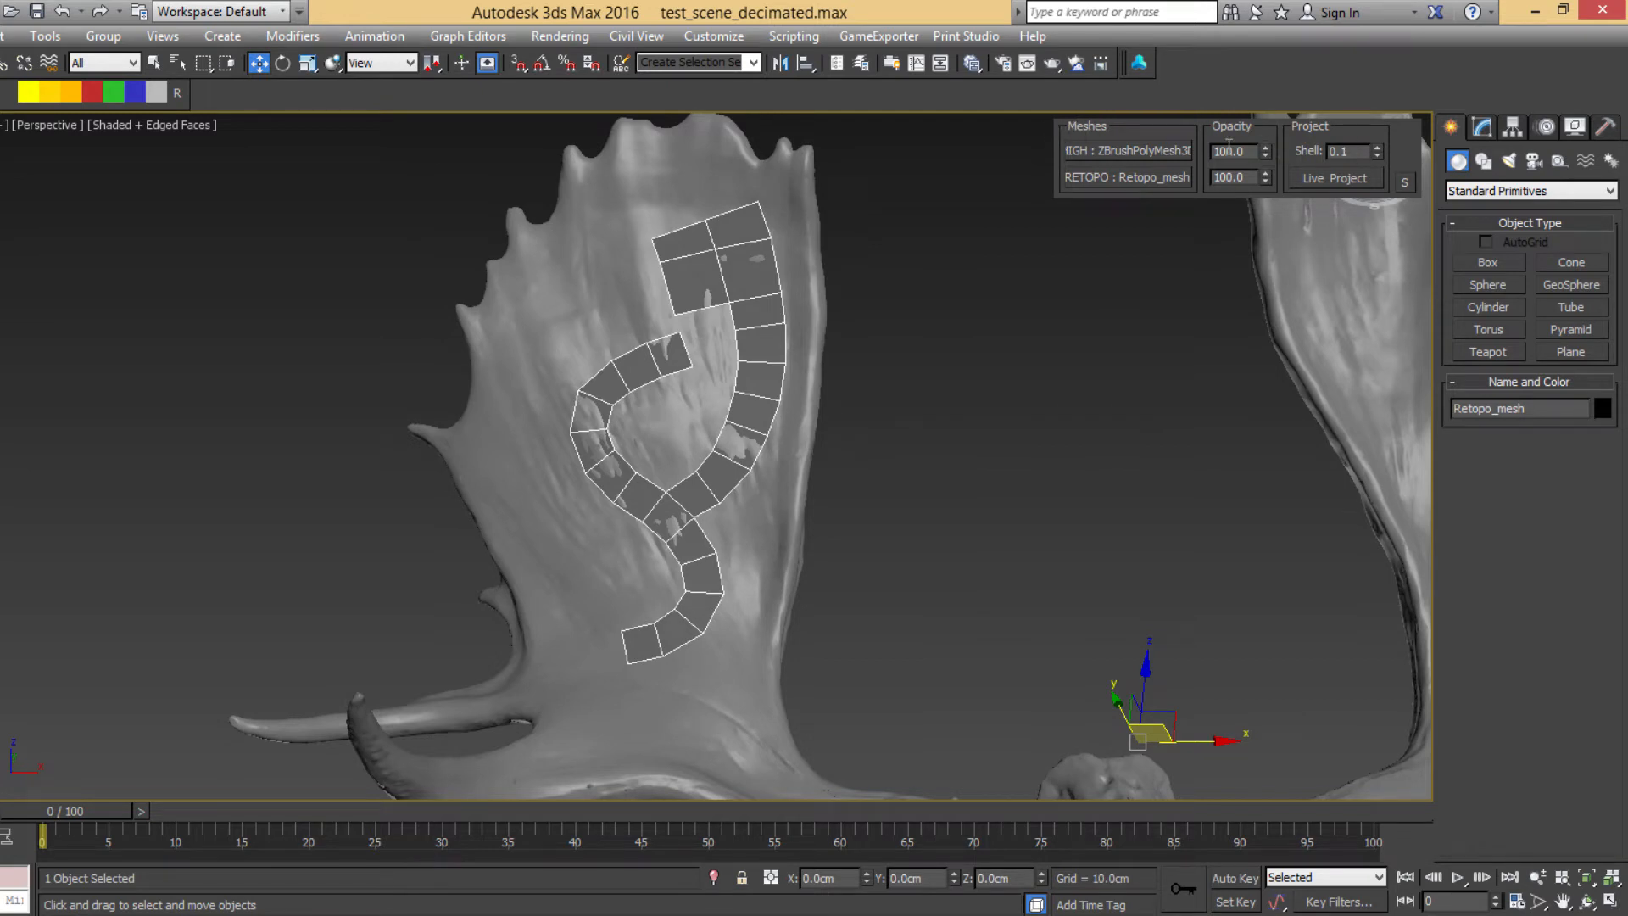
Step: Try different opacities for the high and retopo meshes, leaving the high mesh at 100.0 and the retopo mesh at 54.7
{"action": "middle_click_drag", "start_coordinate": [992, 225], "coordinate": [1137, 180], "text": "alt"}
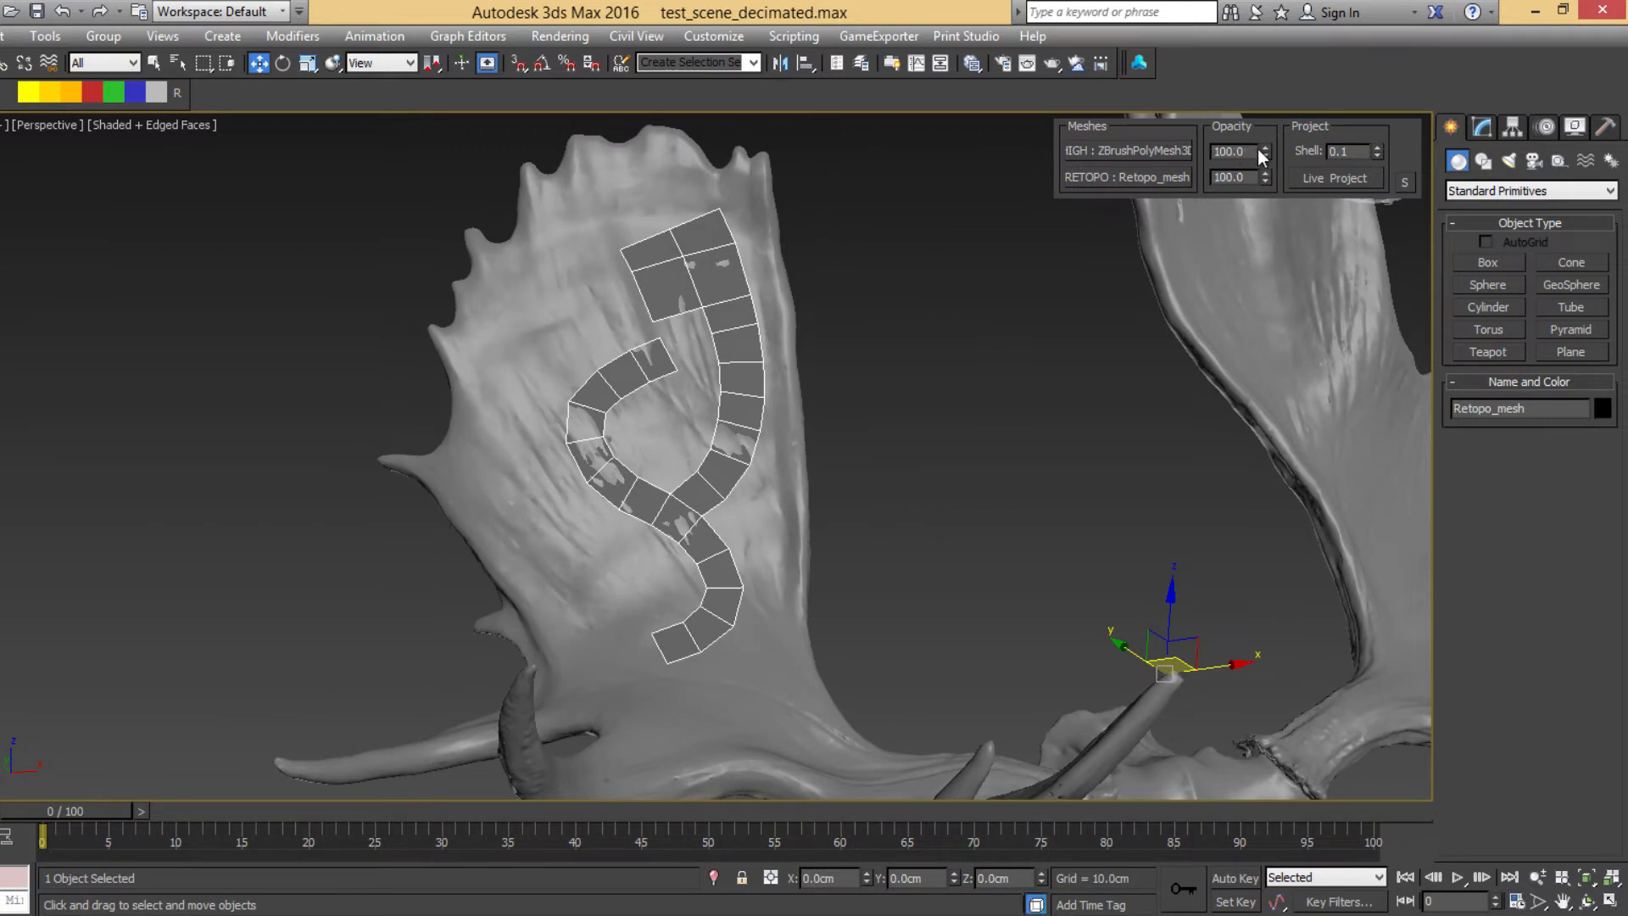
{"action": "left_click_drag", "start_coordinate": [1264, 150], "coordinate": [1178, 678]}
{"action": "left_click_drag", "start_coordinate": [1265, 175], "coordinate": [1264, 660]}
{"action": "left_click_drag", "start_coordinate": [1267, 740], "coordinate": [1183, 271]}
{"action": "left_click_drag", "start_coordinate": [1262, 215], "coordinate": [1233, 592]}
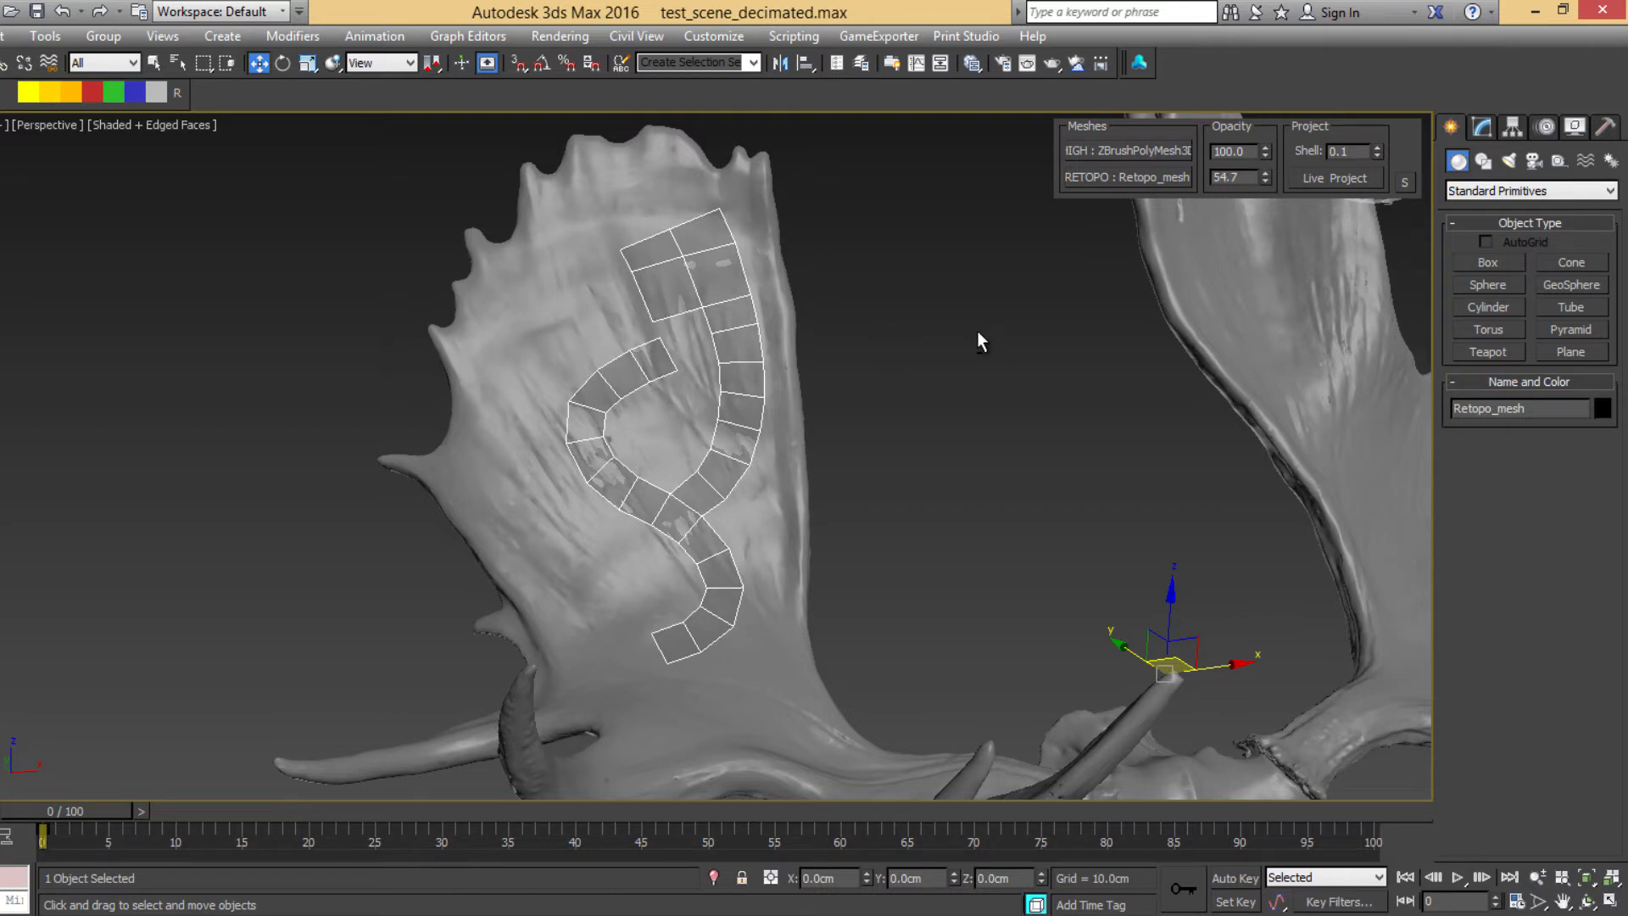
{"action": "scroll", "coordinate": [874, 364], "scroll_direction": "up", "scroll_amount": 3}
{"action": "scroll", "coordinate": [890, 360], "scroll_direction": "down", "scroll_amount": 3}
{"action": "scroll", "coordinate": [675, 358], "scroll_direction": "up", "scroll_amount": 5}
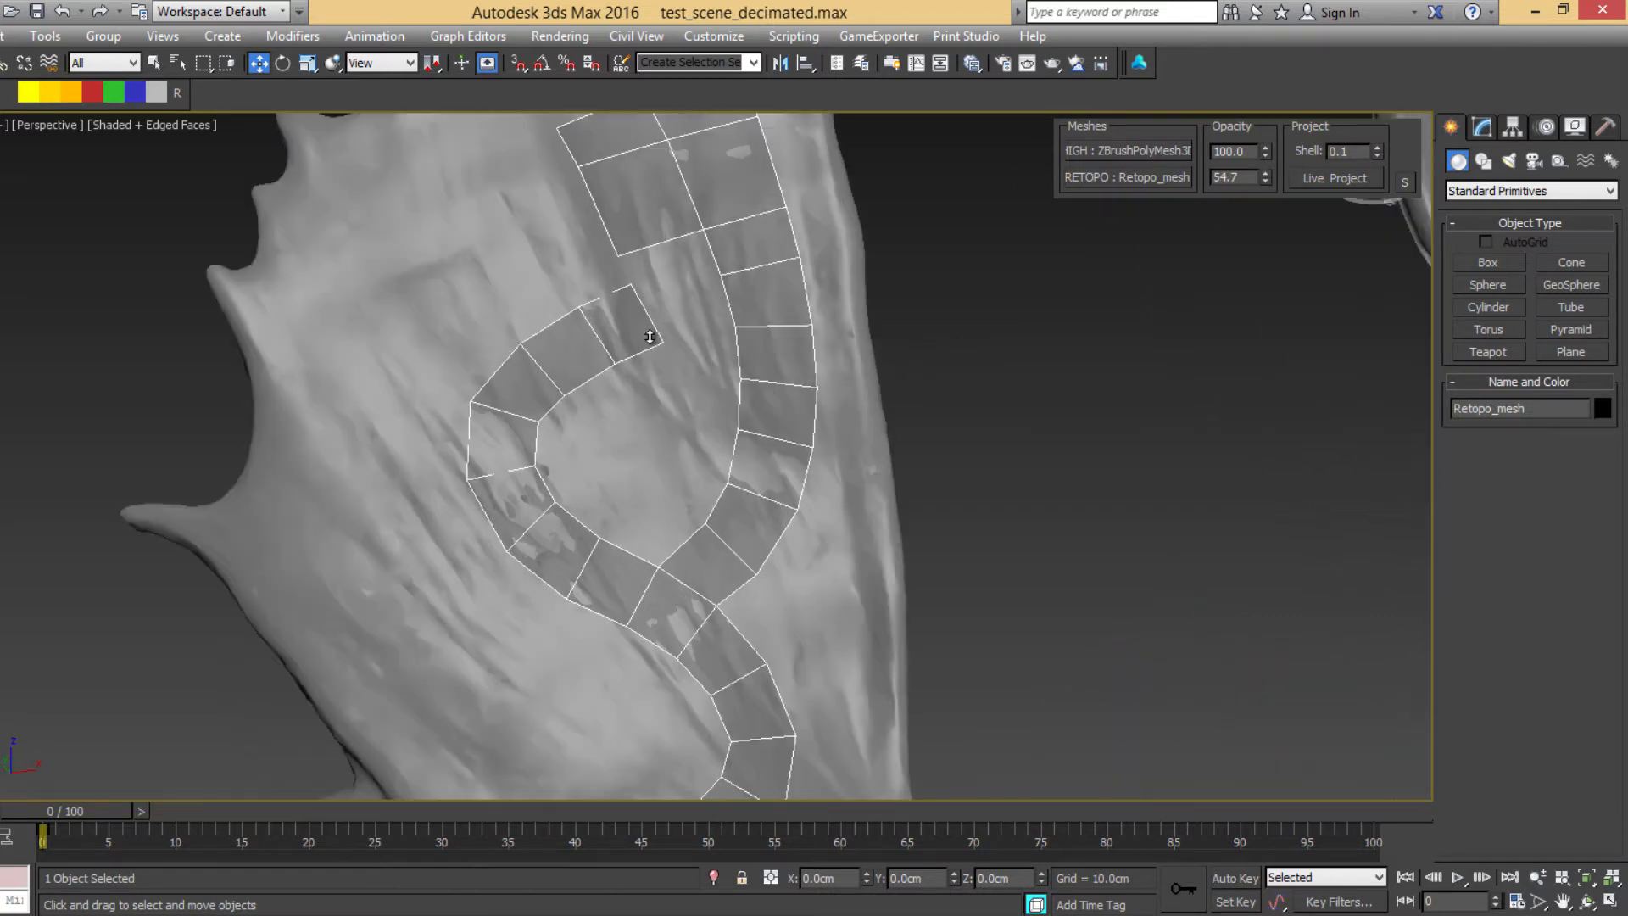
{"action": "scroll", "coordinate": [653, 399], "scroll_direction": "down", "scroll_amount": 5}
{"action": "scroll", "coordinate": [654, 410], "scroll_direction": "up", "scroll_amount": 5}
Step: Set the retopo mesh's opacity to 0.0 and deselect the mesh
{"action": "left_click_drag", "start_coordinate": [1265, 179], "coordinate": [1262, 485]}
{"action": "middle_click_drag", "start_coordinate": [916, 370], "coordinate": [825, 356], "text": "alt"}
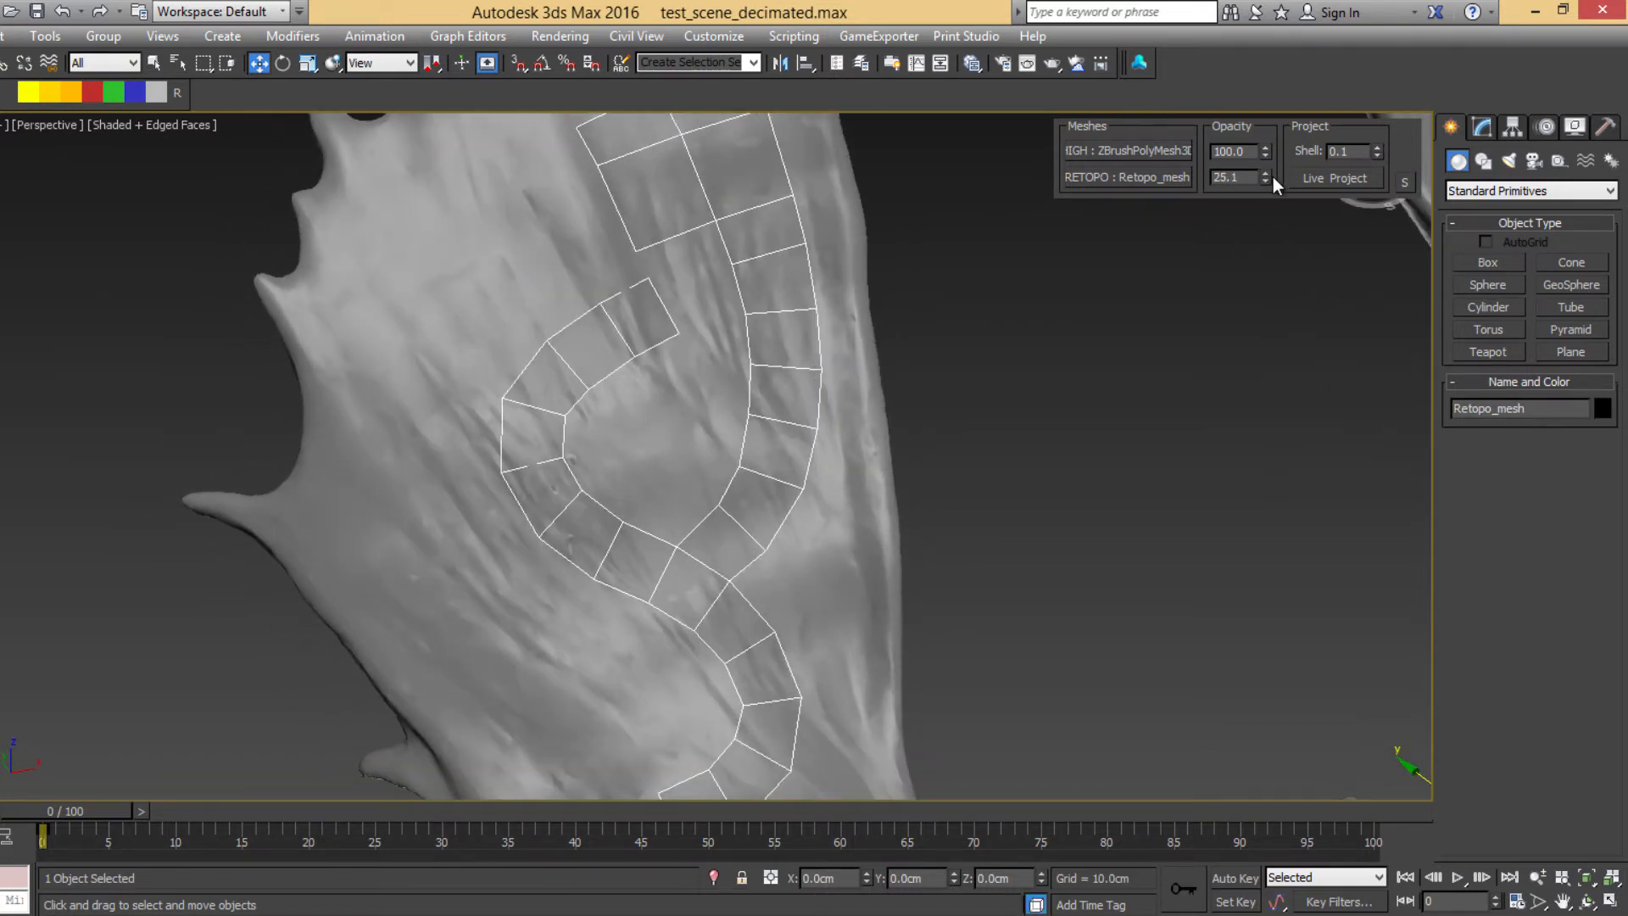
{"action": "right_click", "coordinate": [1269, 178]}
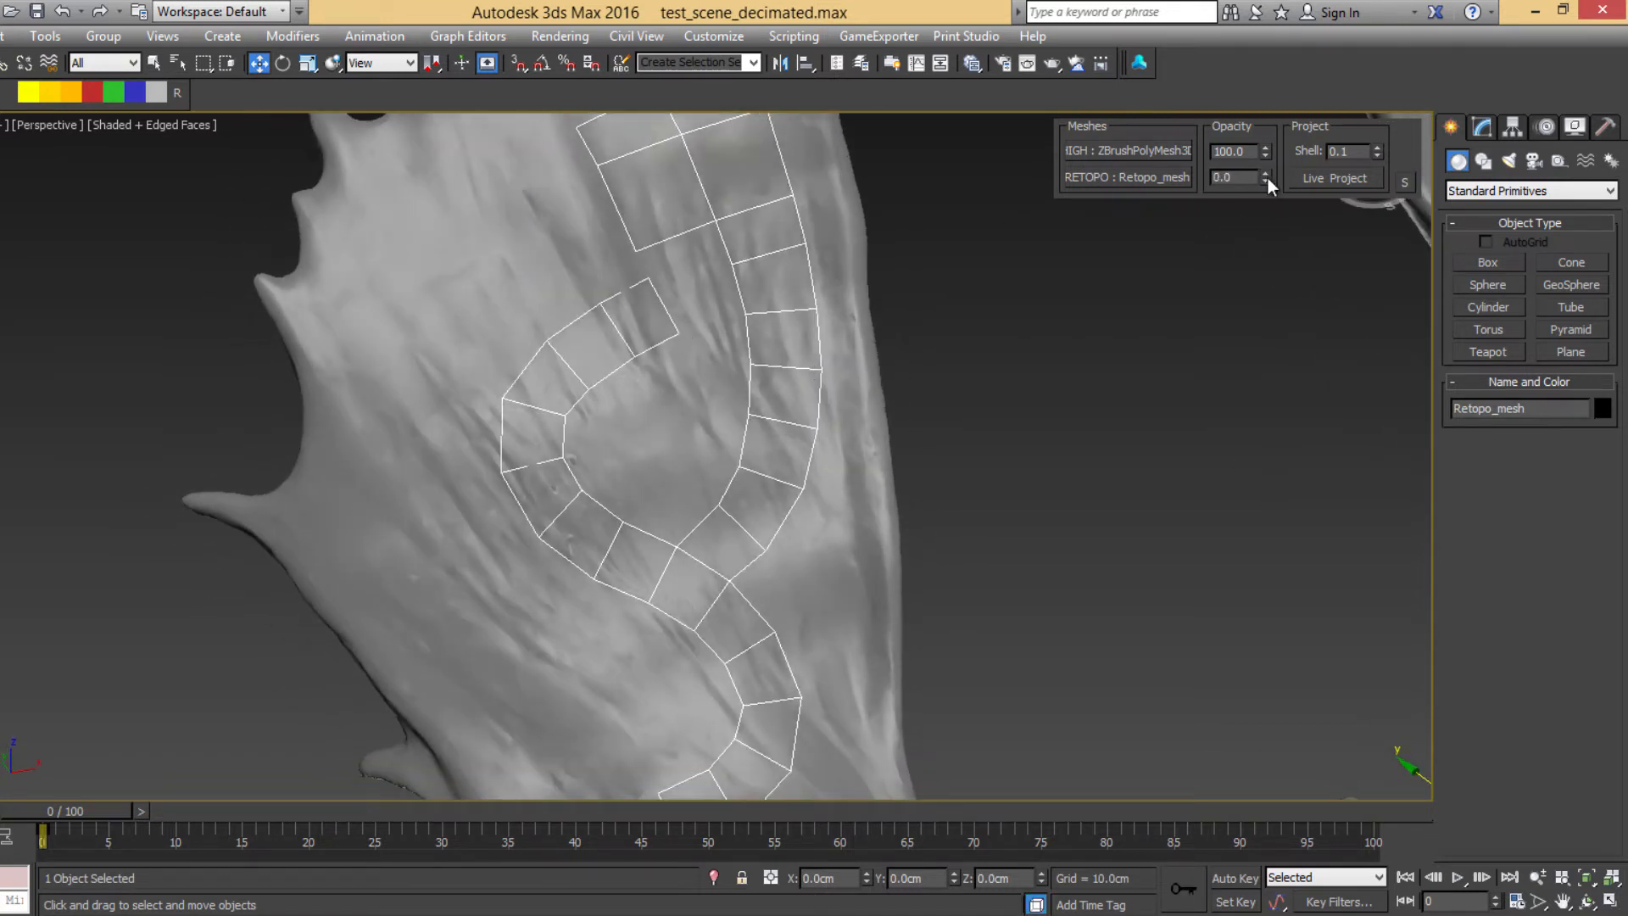
{"action": "middle_click_drag", "start_coordinate": [846, 312], "coordinate": [860, 303], "text": "alt"}
{"action": "left_click", "coordinate": [1001, 319]}
Step: Add faces along the outer and inner edges of the curved strip with the Create Face tool
{"action": "middle_click_drag", "start_coordinate": [839, 390], "coordinate": [814, 364], "text": "alt"}
{"action": "right_click", "coordinate": [826, 334]}
{"action": "left_click", "coordinate": [897, 351]}
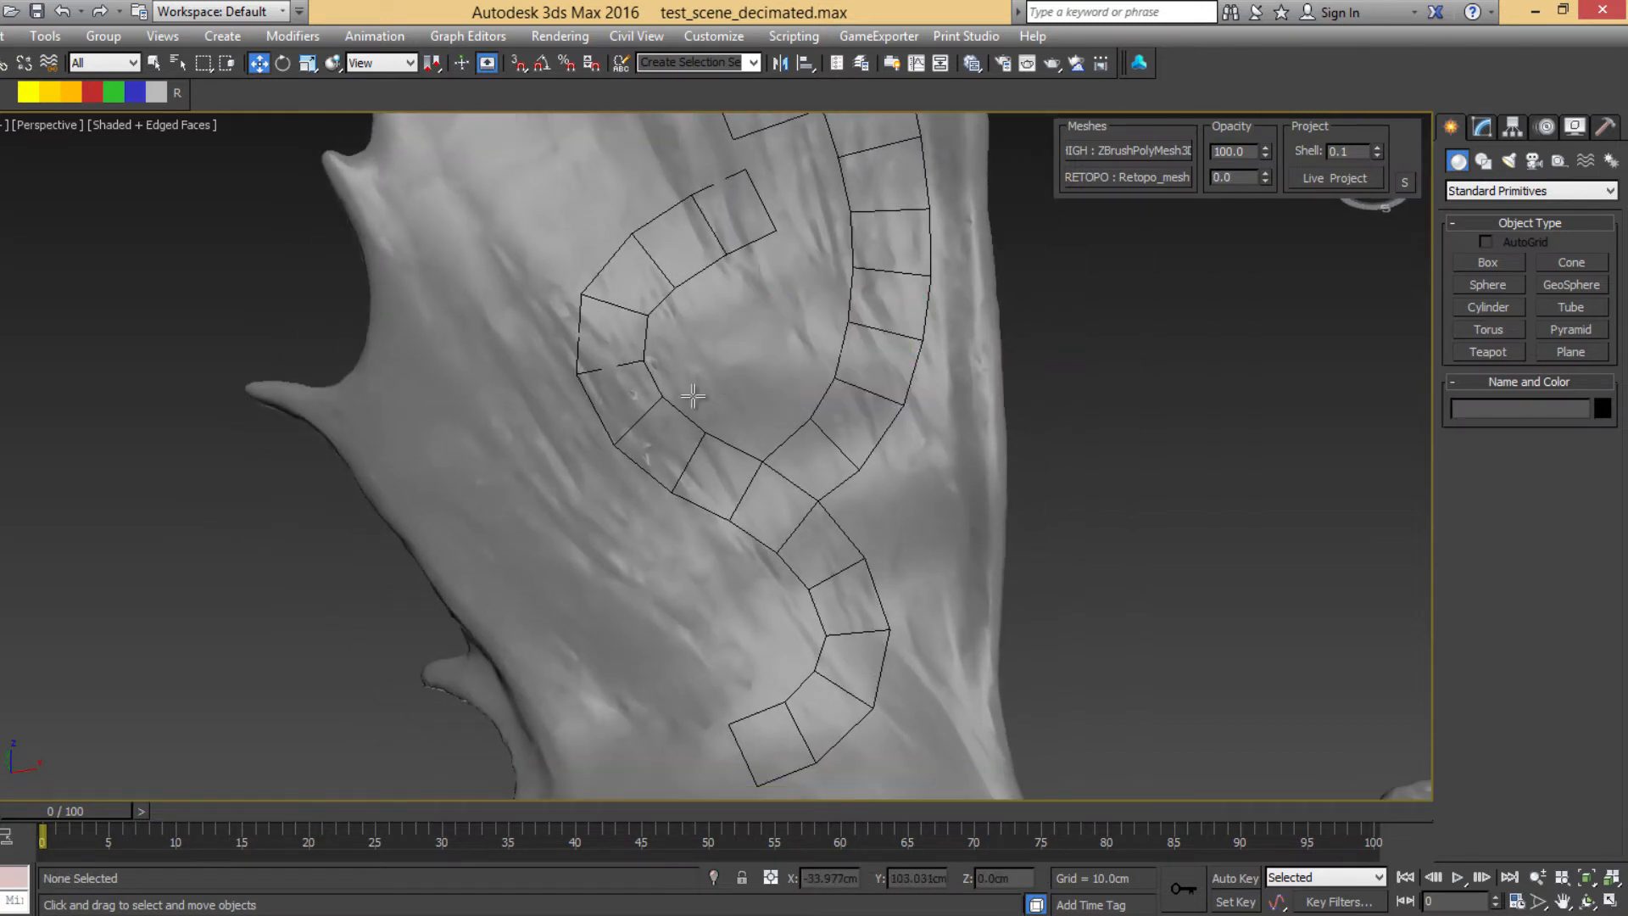
{"action": "left_click_drag", "start_coordinate": [591, 404], "coordinate": [506, 435]}
{"action": "left_click_drag", "start_coordinate": [578, 371], "coordinate": [476, 313]}
{"action": "left_click_drag", "start_coordinate": [582, 298], "coordinate": [484, 212]}
{"action": "left_click_drag", "start_coordinate": [661, 303], "coordinate": [729, 357]}
{"action": "left_click_drag", "start_coordinate": [655, 393], "coordinate": [729, 357]}
{"action": "left_click_drag", "start_coordinate": [736, 447], "coordinate": [688, 374]}
Step: Examine how the extended retopo mesh lies on the antler surface around the curved strip
{"action": "middle_click_drag", "start_coordinate": [689, 374], "coordinate": [741, 317], "text": "alt"}
{"action": "scroll", "coordinate": [741, 317], "scroll_direction": "down", "scroll_amount": 1}
{"action": "scroll", "coordinate": [741, 317], "scroll_direction": "down", "scroll_amount": 1}
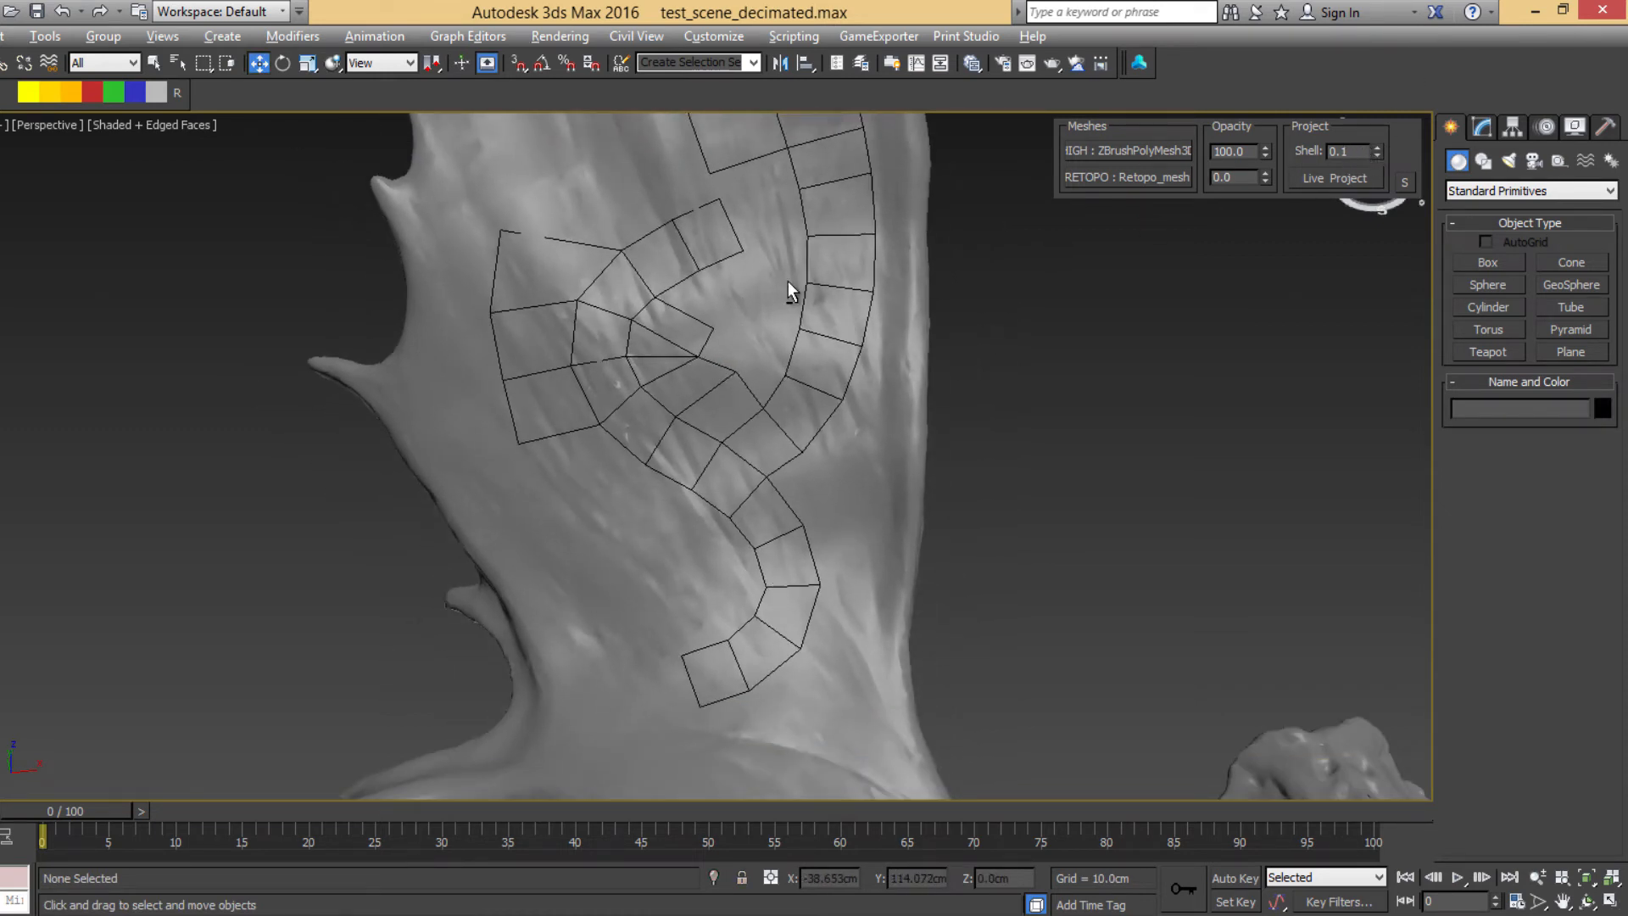
{"action": "middle_click_drag", "start_coordinate": [867, 251], "coordinate": [747, 302], "text": "alt"}
{"action": "middle_click_drag", "start_coordinate": [255, 356], "coordinate": [763, 256]}
{"action": "scroll", "coordinate": [763, 255], "scroll_direction": "up", "scroll_amount": 2}
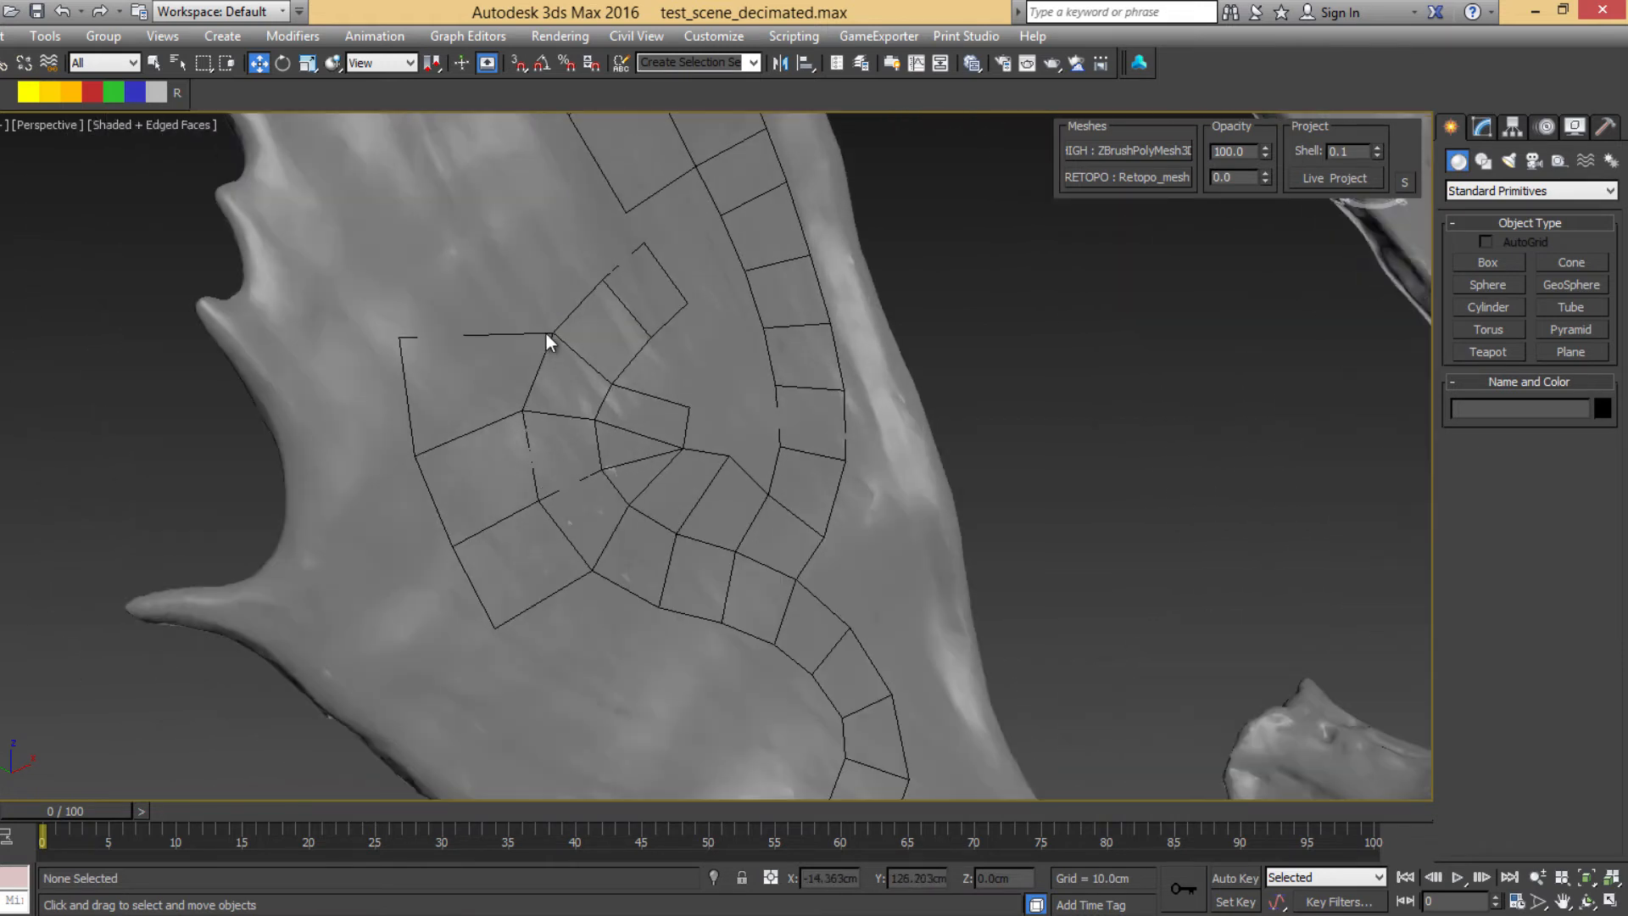
{"action": "scroll", "coordinate": [533, 287], "scroll_direction": "down", "scroll_amount": 5}
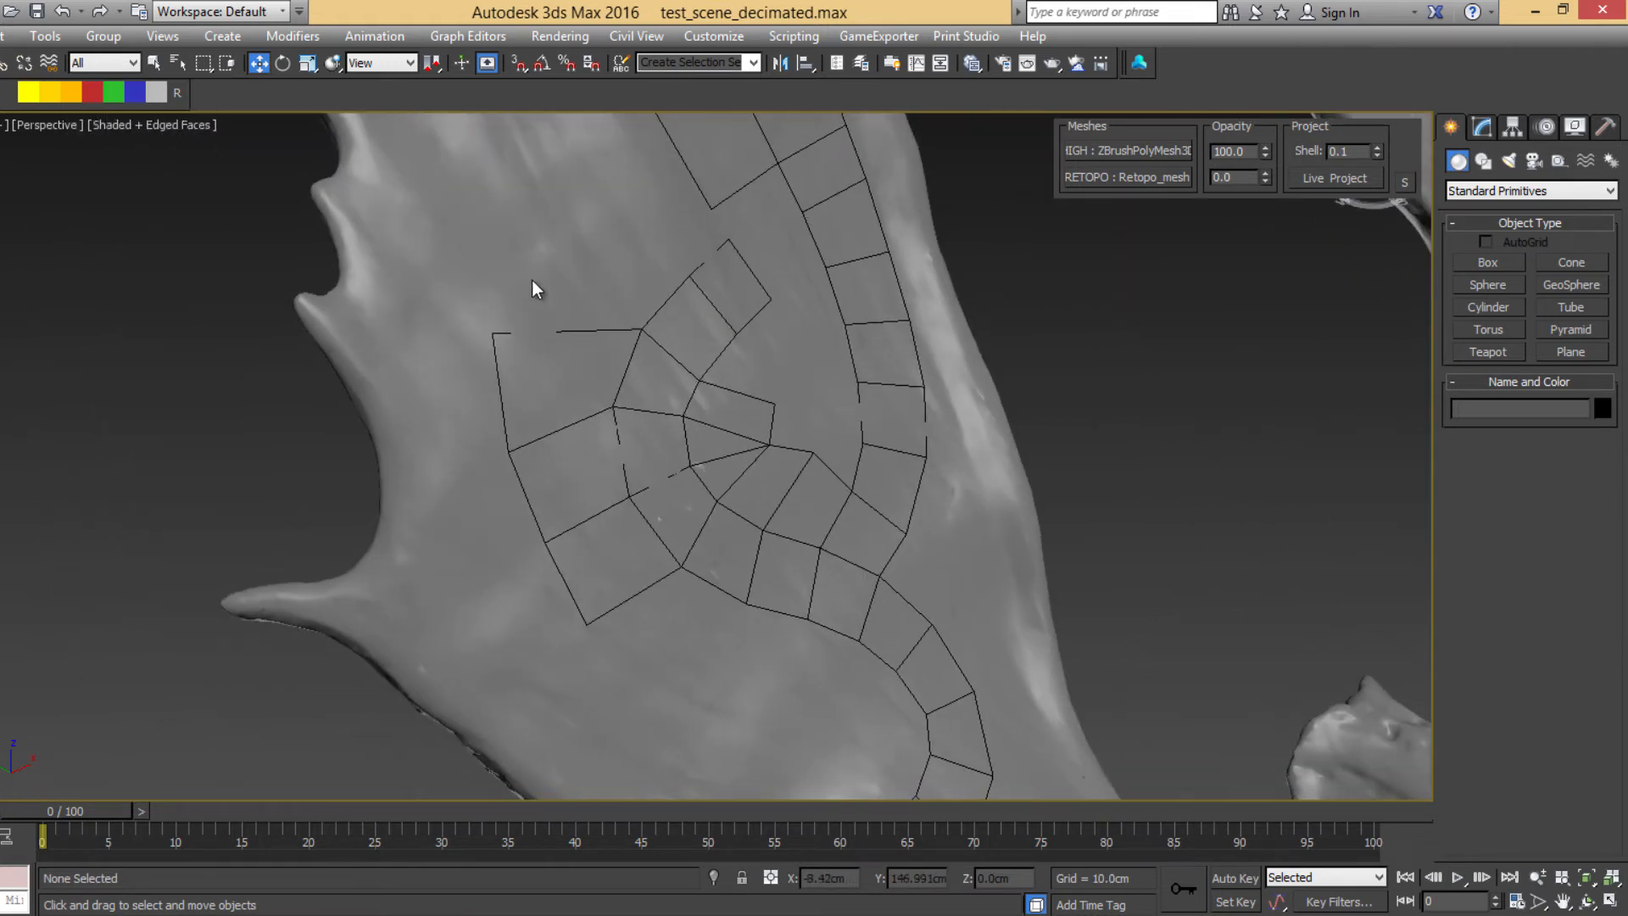
Step: Set the projection shell value to 1.0 for the retopo mesh
{"action": "middle_click_drag", "start_coordinate": [517, 360], "coordinate": [570, 319]}
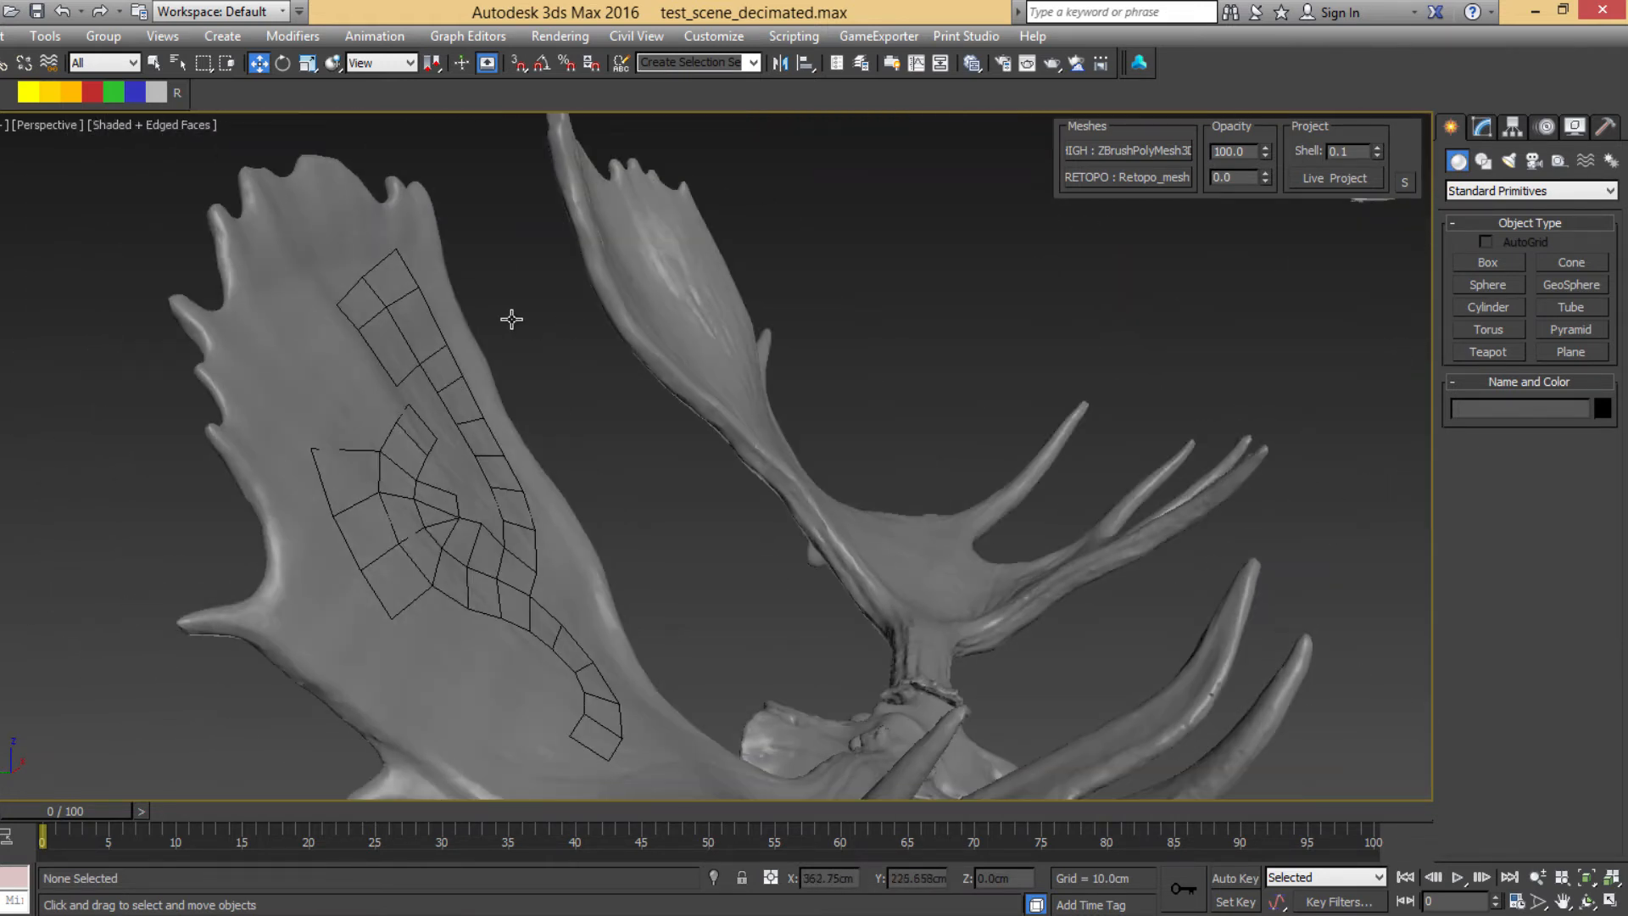
{"action": "middle_click_drag", "start_coordinate": [468, 422], "coordinate": [631, 341], "text": "alt"}
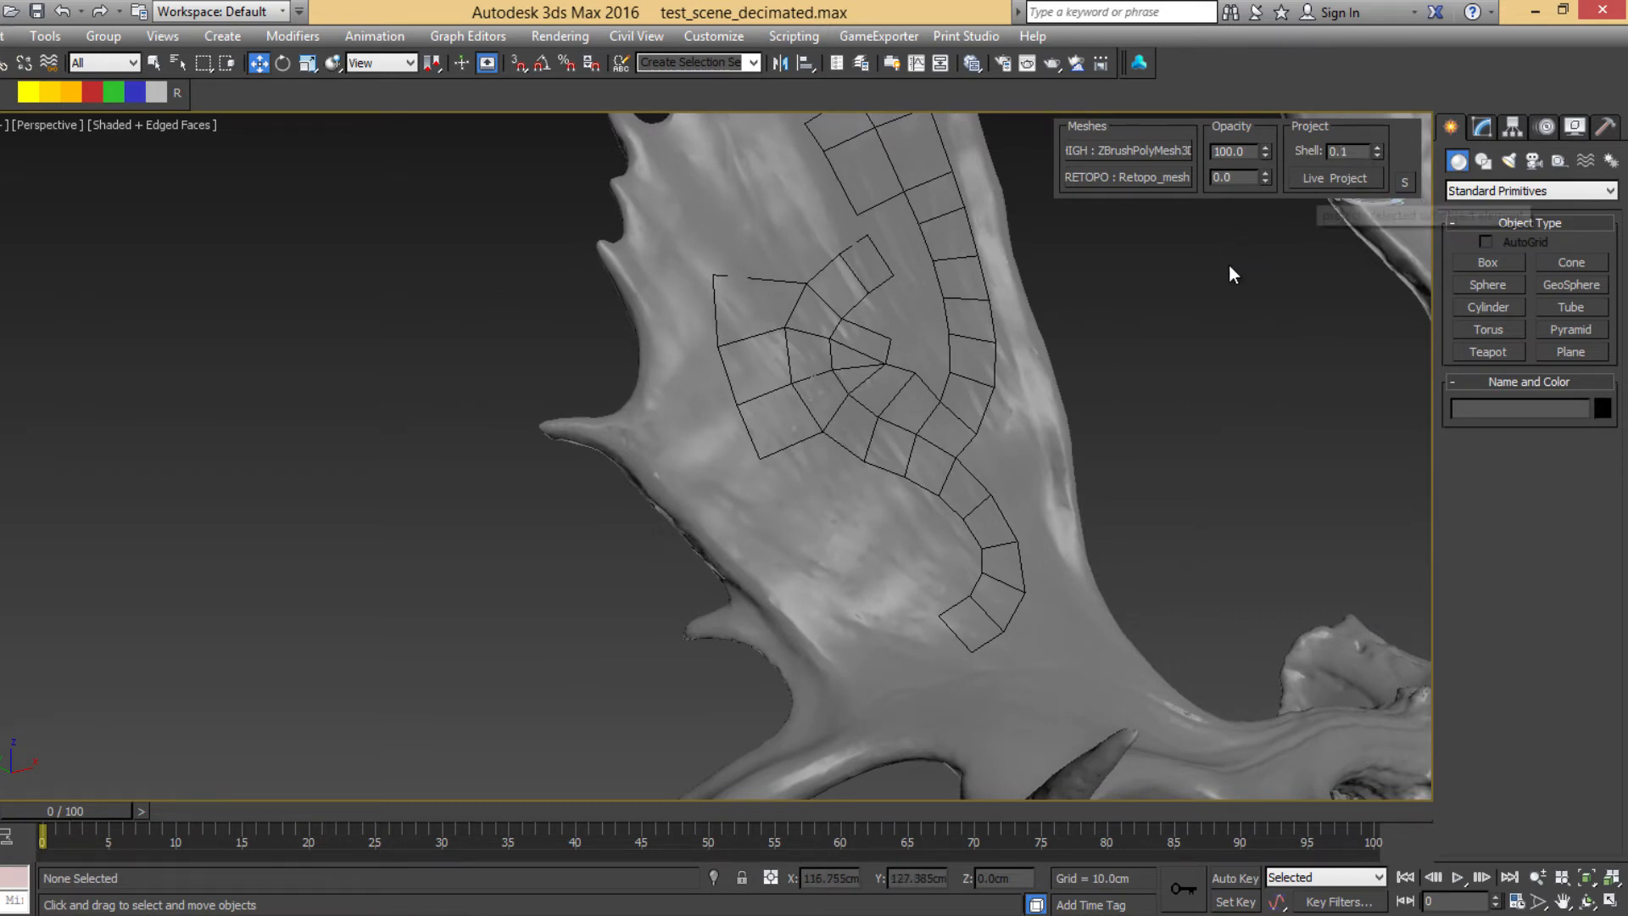
{"action": "middle_click_drag", "start_coordinate": [1254, 259], "coordinate": [1077, 249], "text": "alt"}
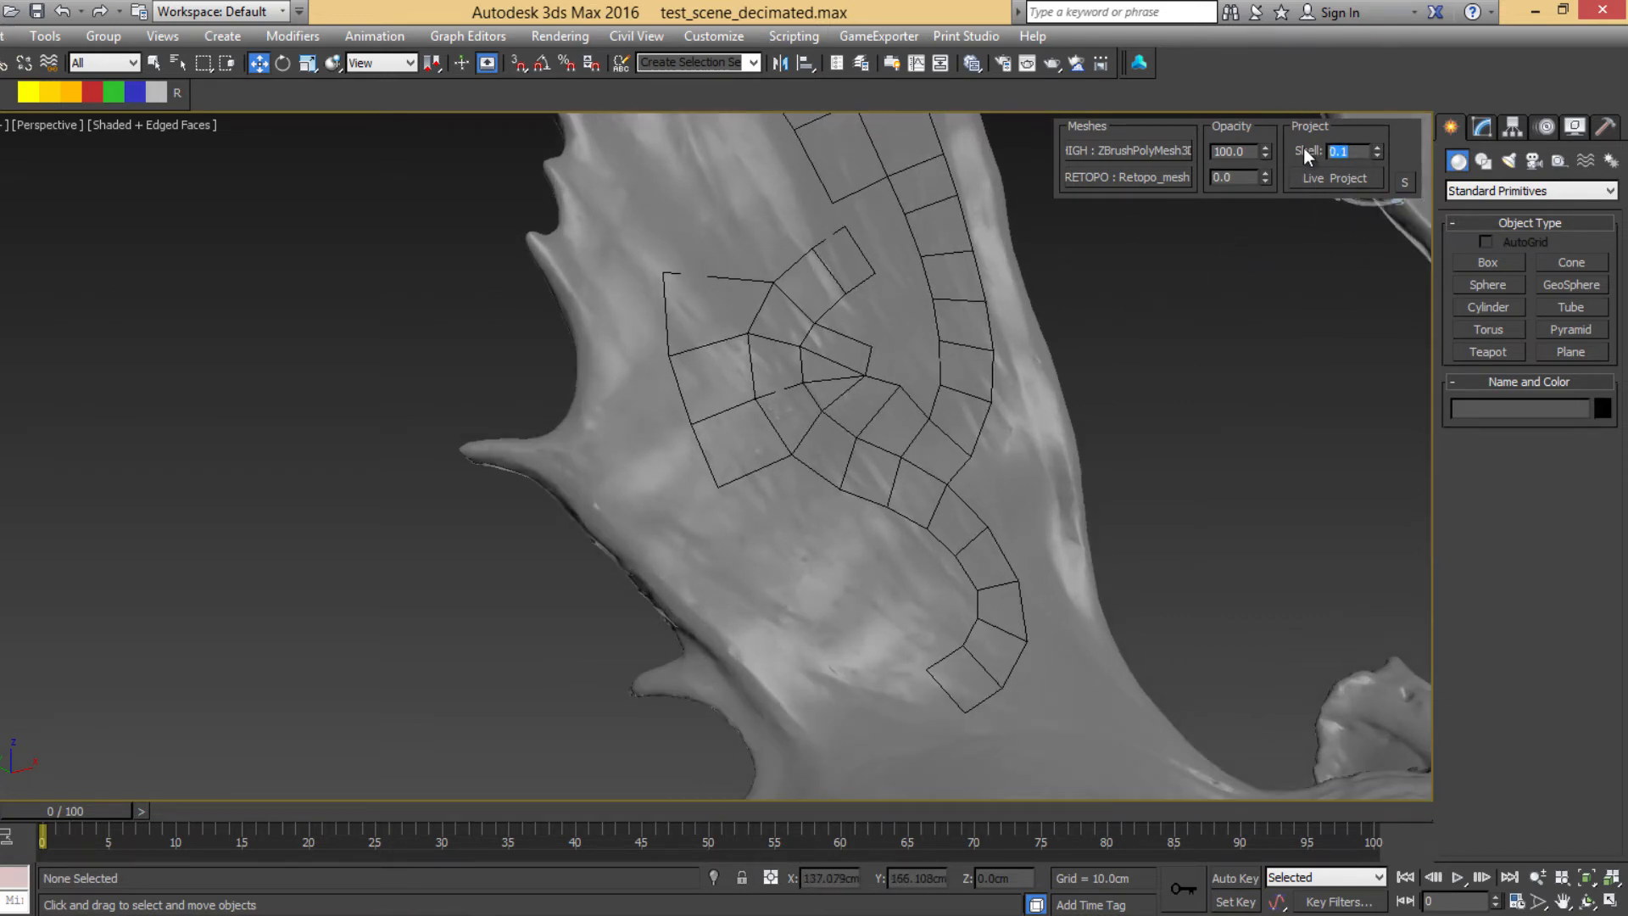
{"action": "middle_click_drag", "start_coordinate": [883, 495], "coordinate": [800, 473], "text": "alt"}
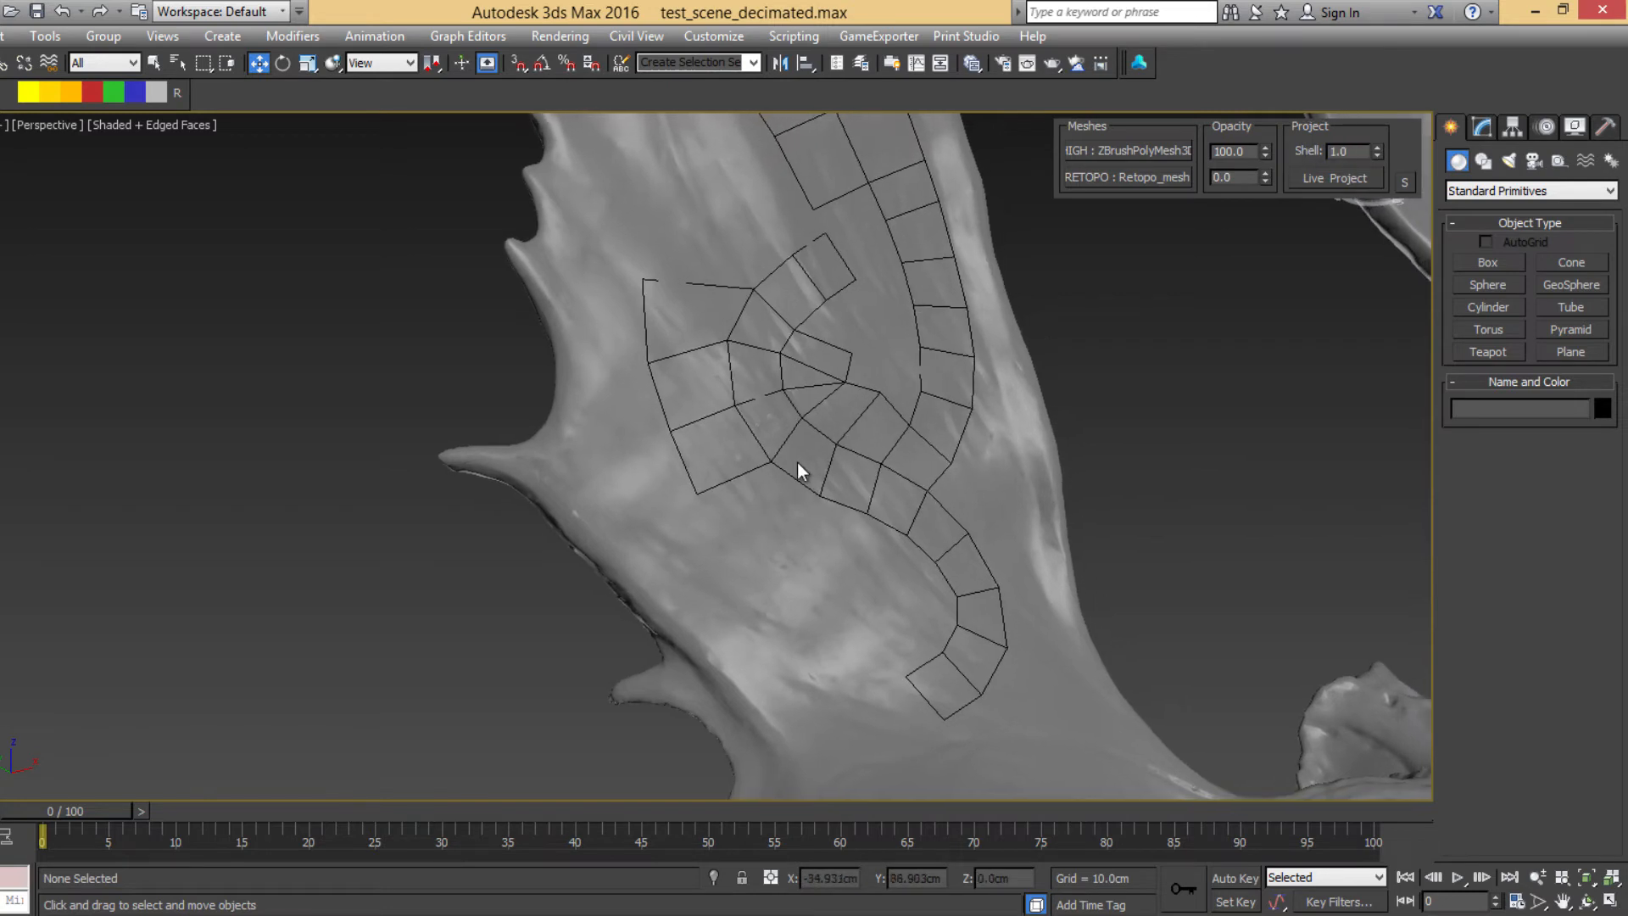
Step: Create a strip of three new faces branching from the outer edge of the curved strip toward the antler's lower spikes
{"action": "right_click", "coordinate": [781, 467]}
{"action": "left_click", "coordinate": [848, 485]}
{"action": "left_click", "coordinate": [827, 547]}
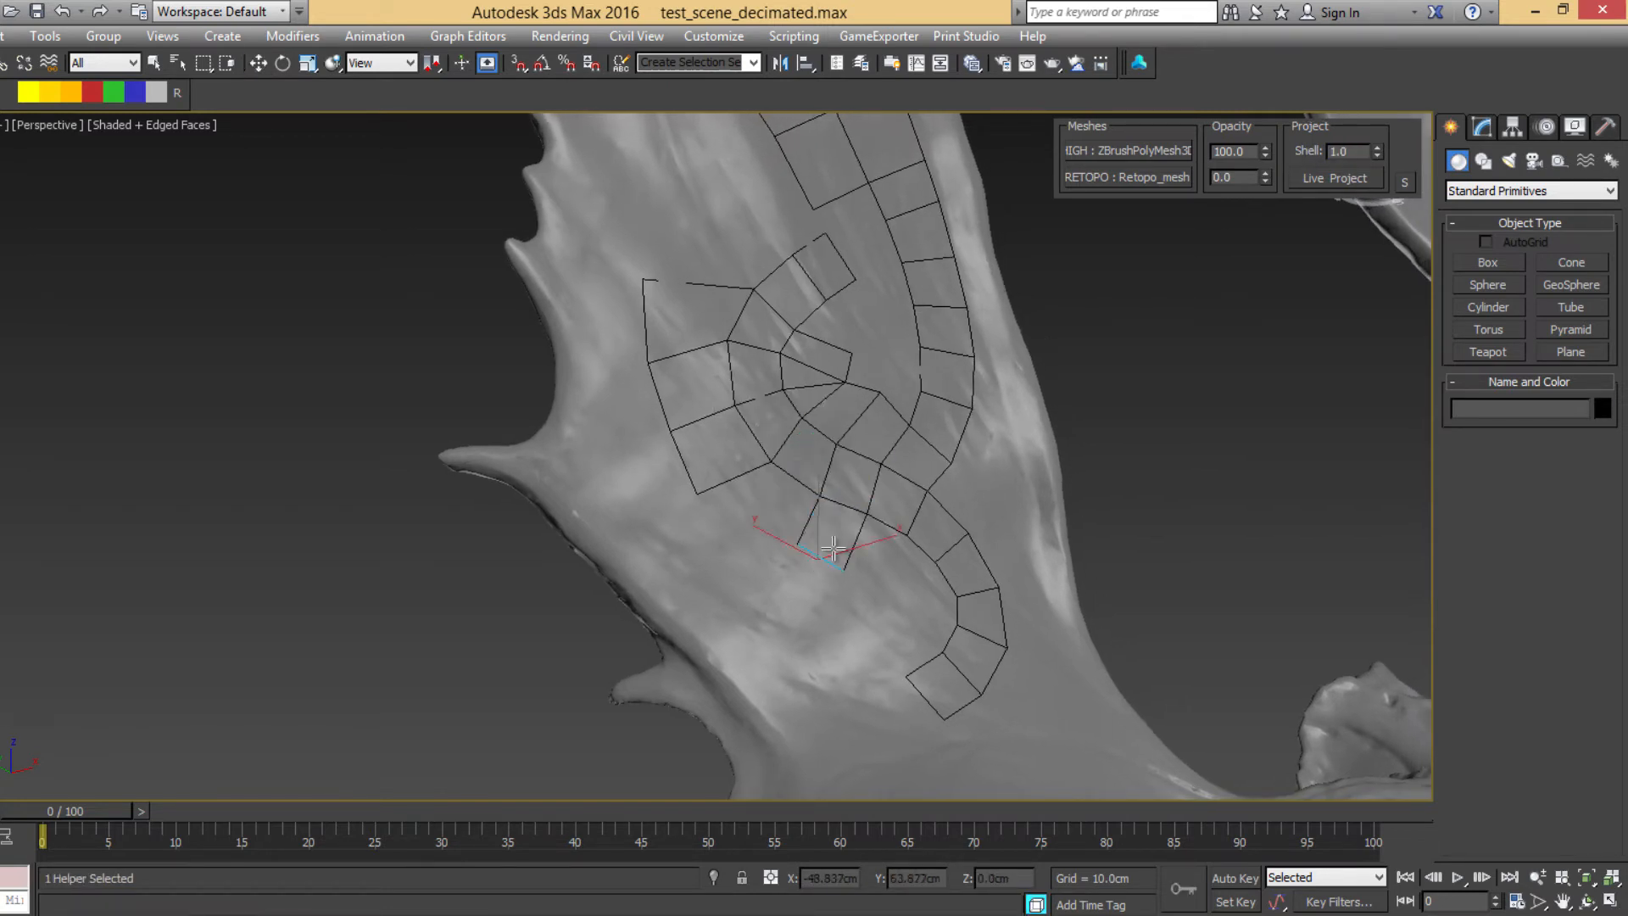
{"action": "left_click", "coordinate": [786, 604]}
{"action": "left_click", "coordinate": [733, 665]}
{"action": "right_click", "coordinate": [593, 633]}
Step: Select the retopo mesh and set the projection shell value to 0.1
{"action": "middle_click_drag", "start_coordinate": [810, 567], "coordinate": [514, 557], "text": "alt"}
{"action": "left_click", "coordinate": [483, 598]}
{"action": "middle_click_drag", "start_coordinate": [451, 624], "coordinate": [709, 446], "text": "alt"}
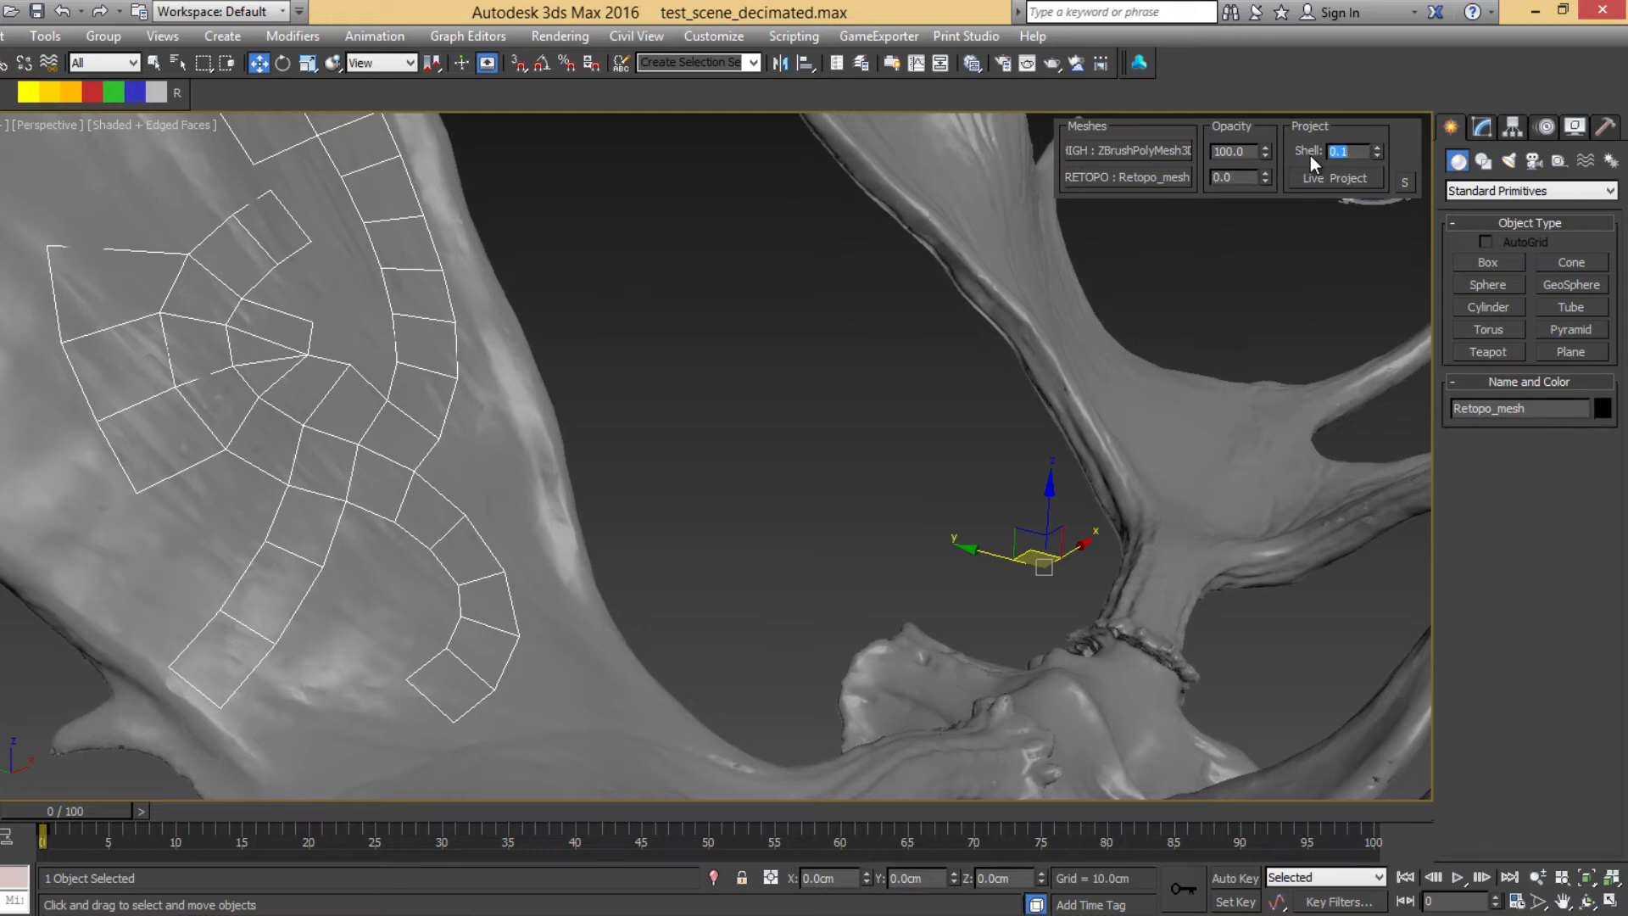
{"action": "middle_click_drag", "start_coordinate": [849, 334], "coordinate": [905, 364]}
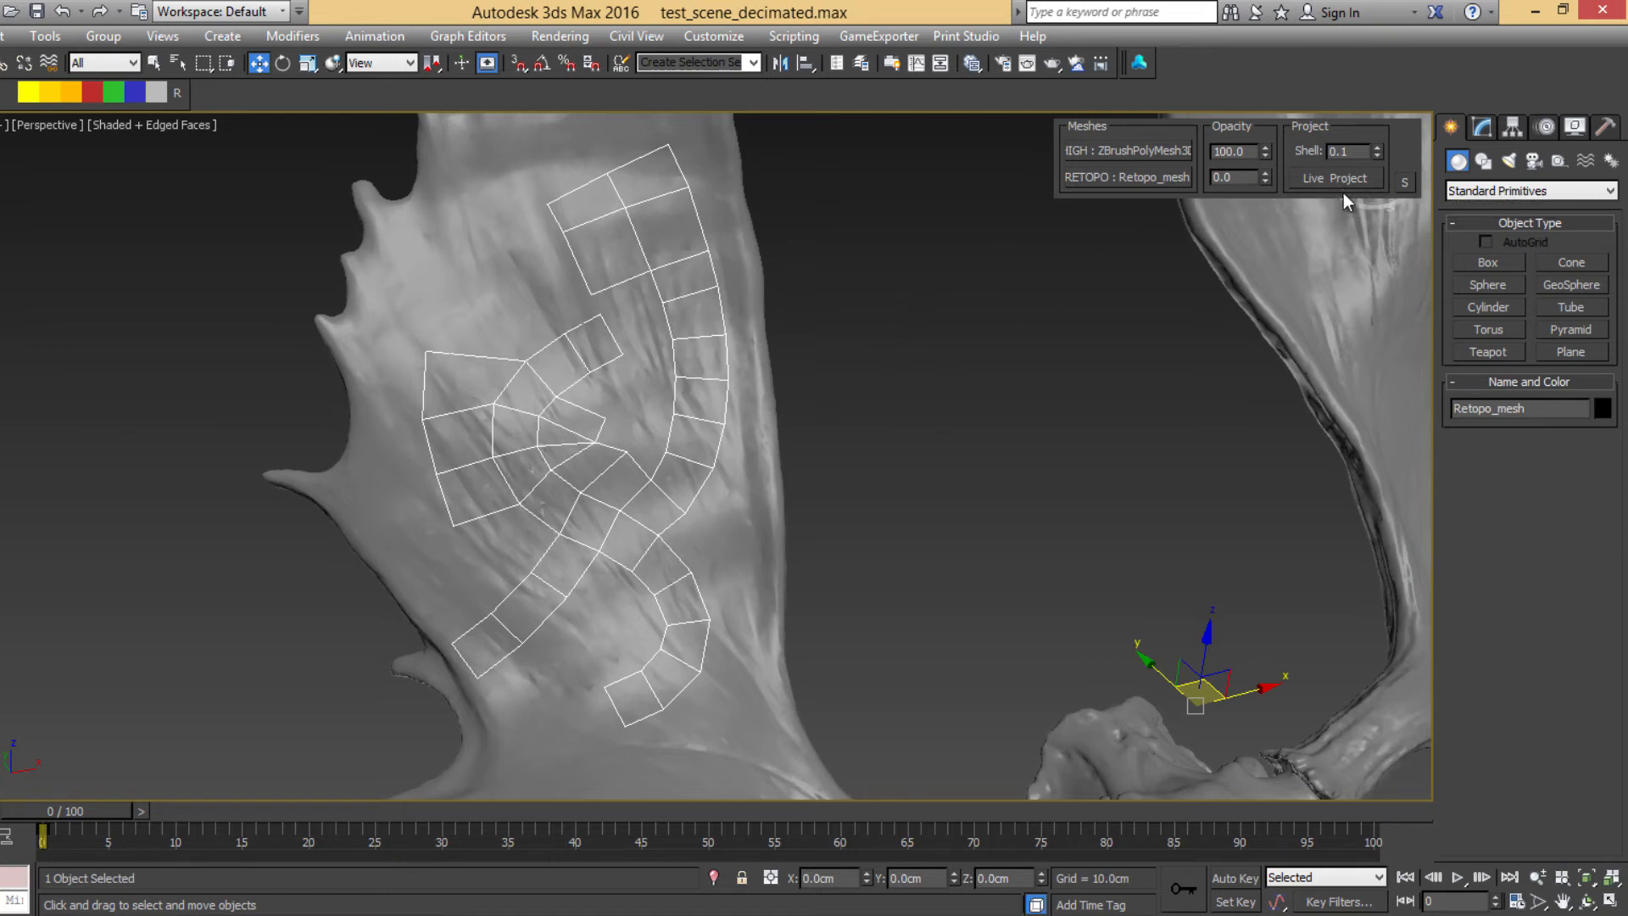
{"action": "scroll", "coordinate": [920, 367], "scroll_direction": "down", "scroll_amount": 5}
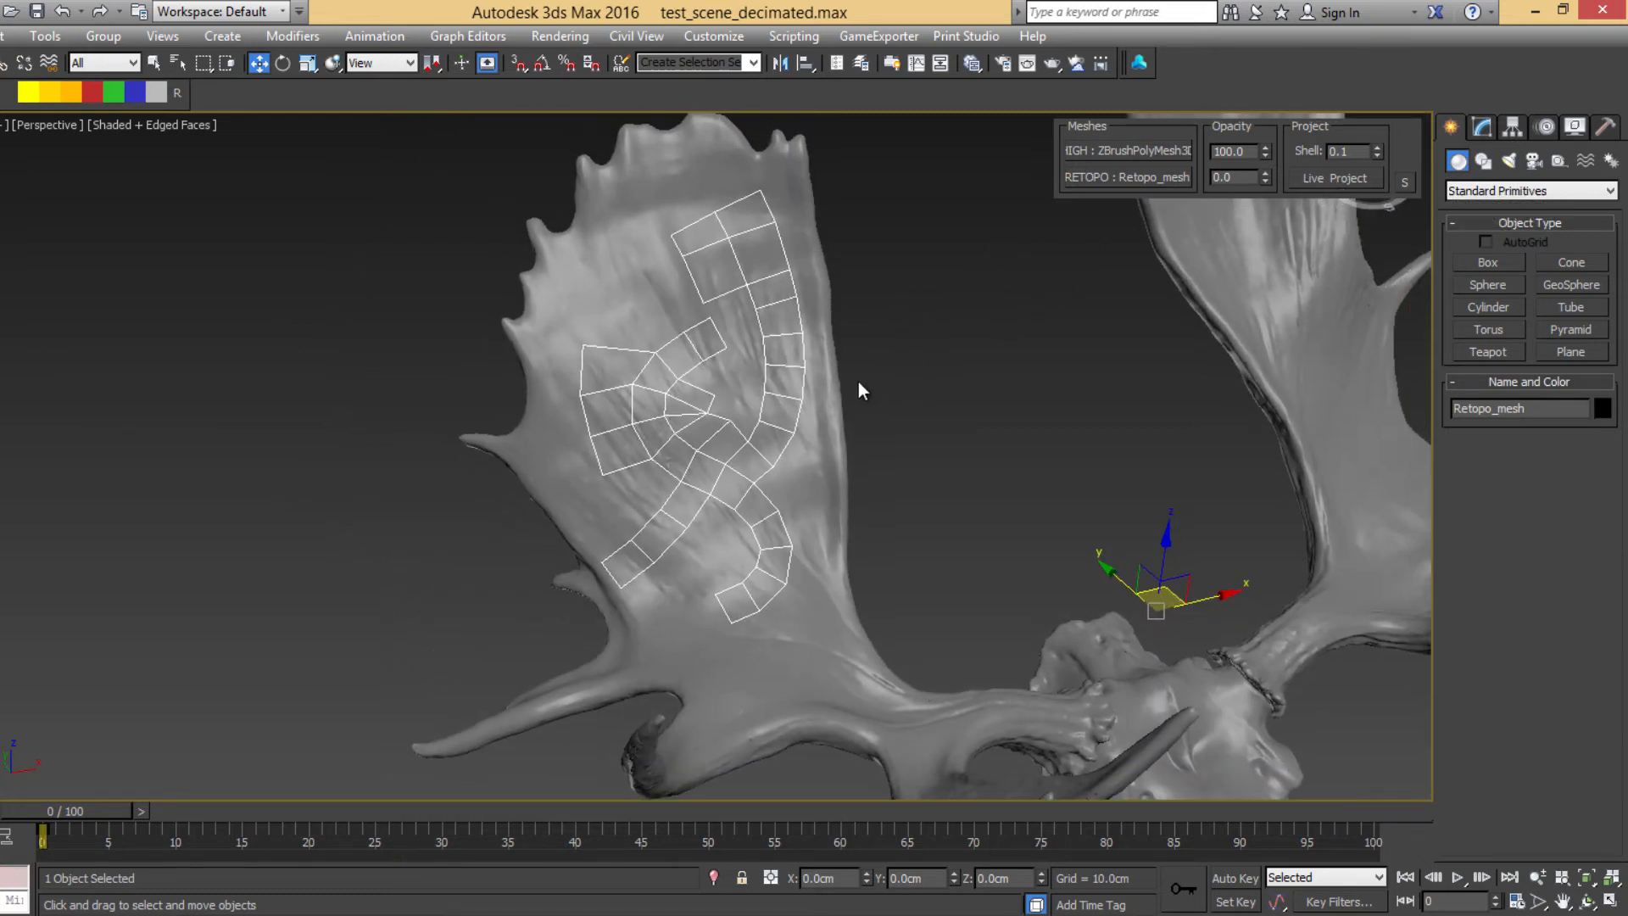
{"action": "middle_click_drag", "start_coordinate": [865, 366], "coordinate": [833, 383]}
{"action": "right_click", "coordinate": [841, 358]}
{"action": "mouse_move", "coordinate": [872, 360]}
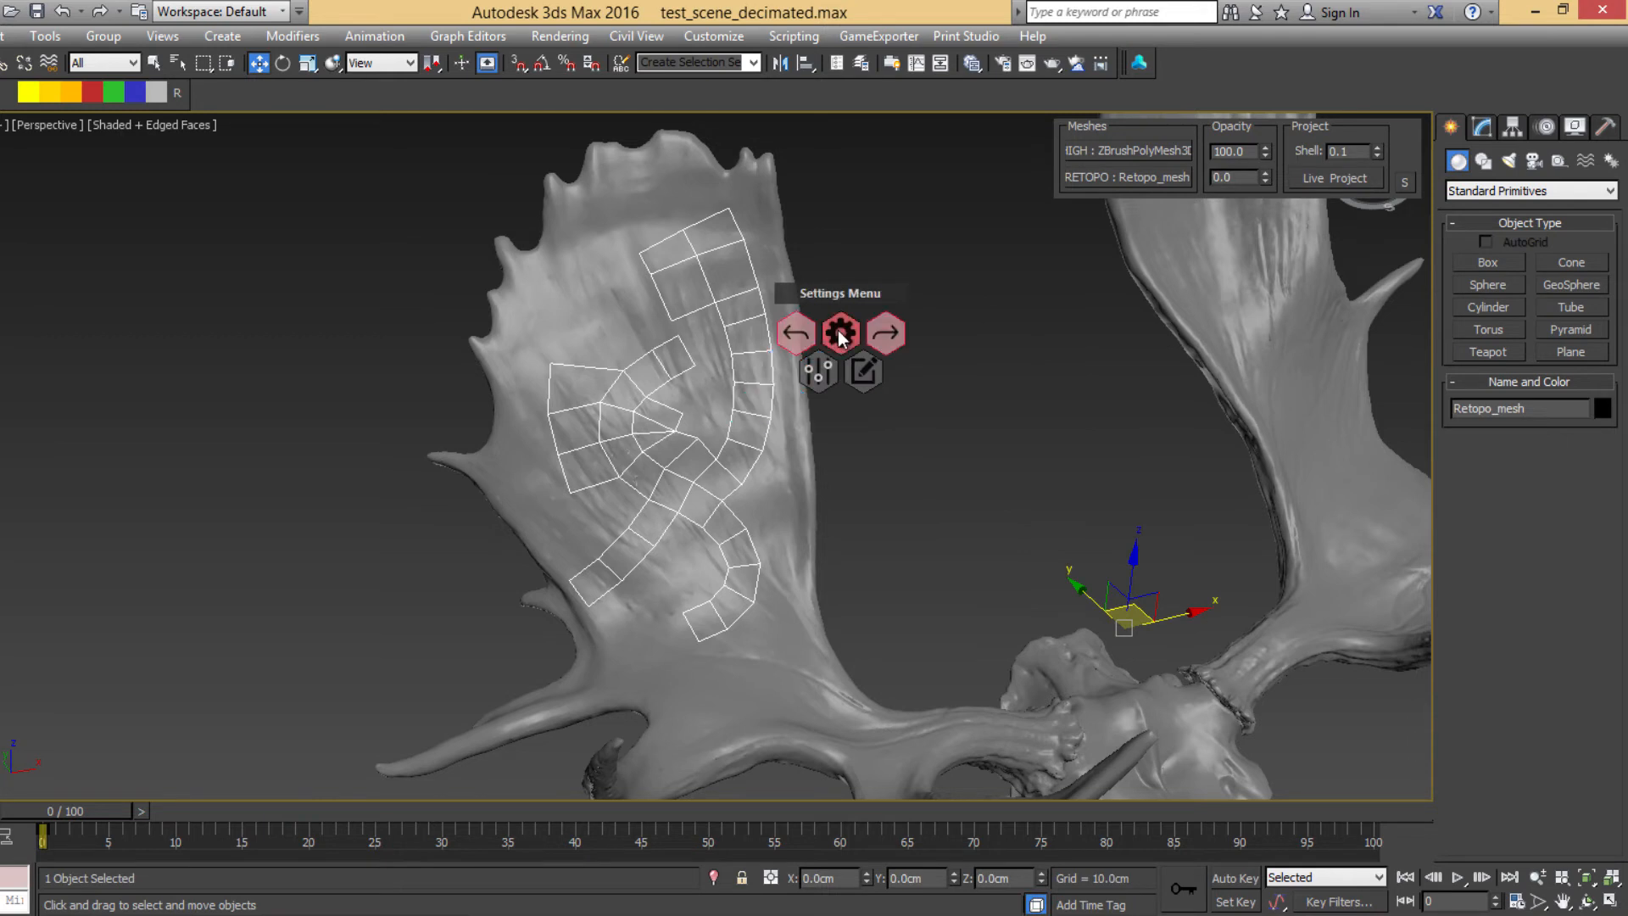
{"action": "left_click", "coordinate": [863, 368]}
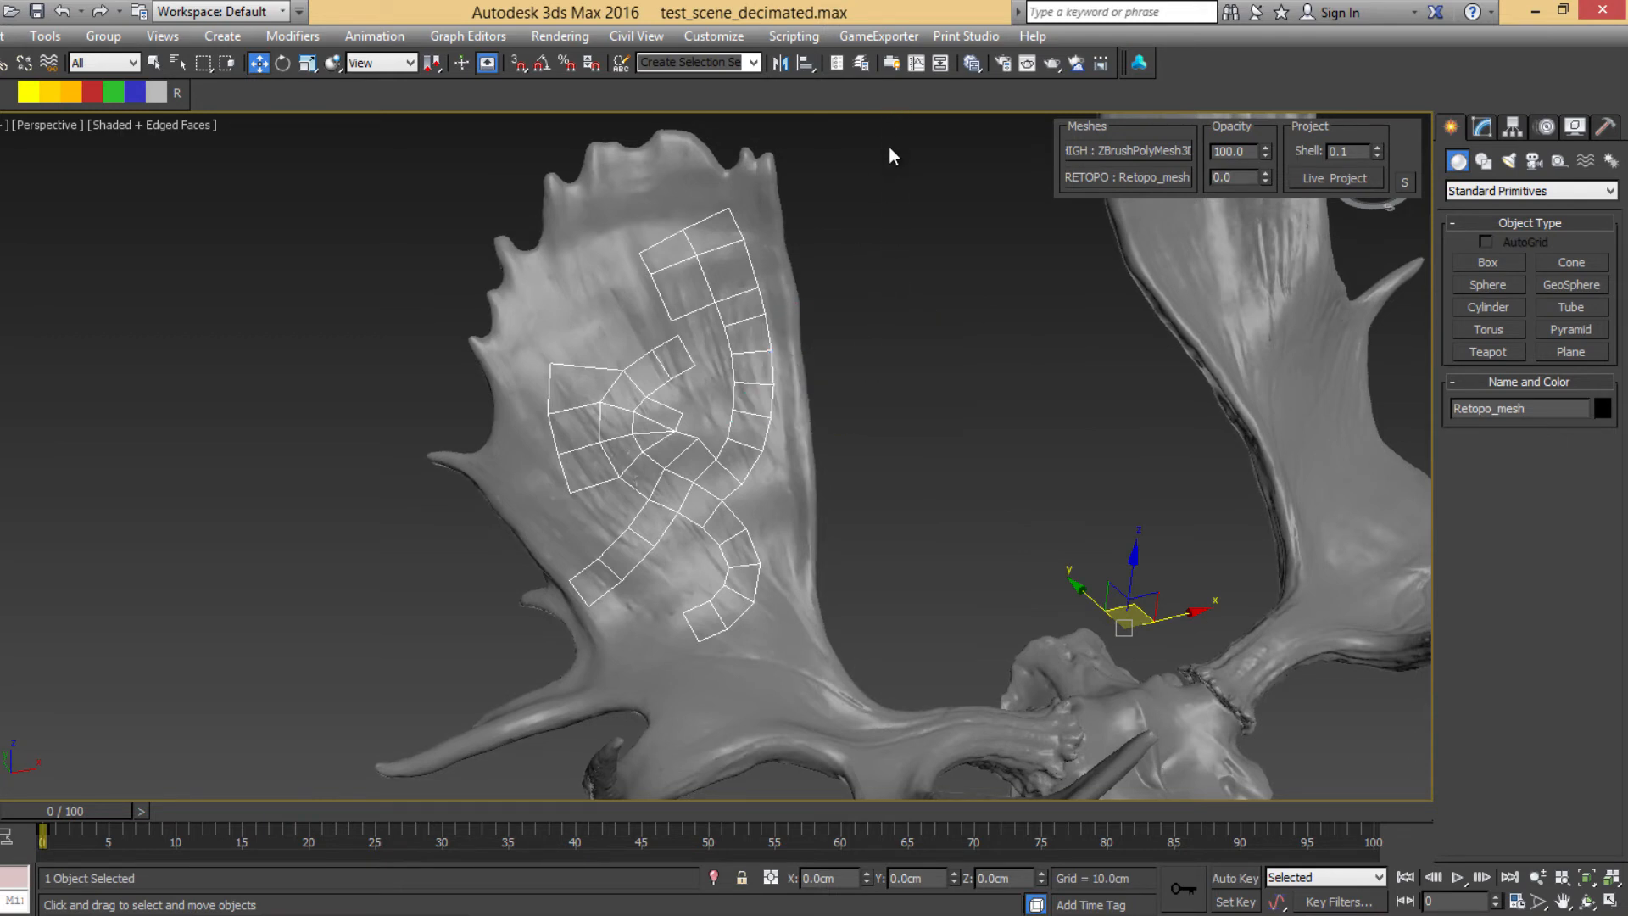
{"action": "middle_click_drag", "start_coordinate": [863, 417], "coordinate": [826, 403]}
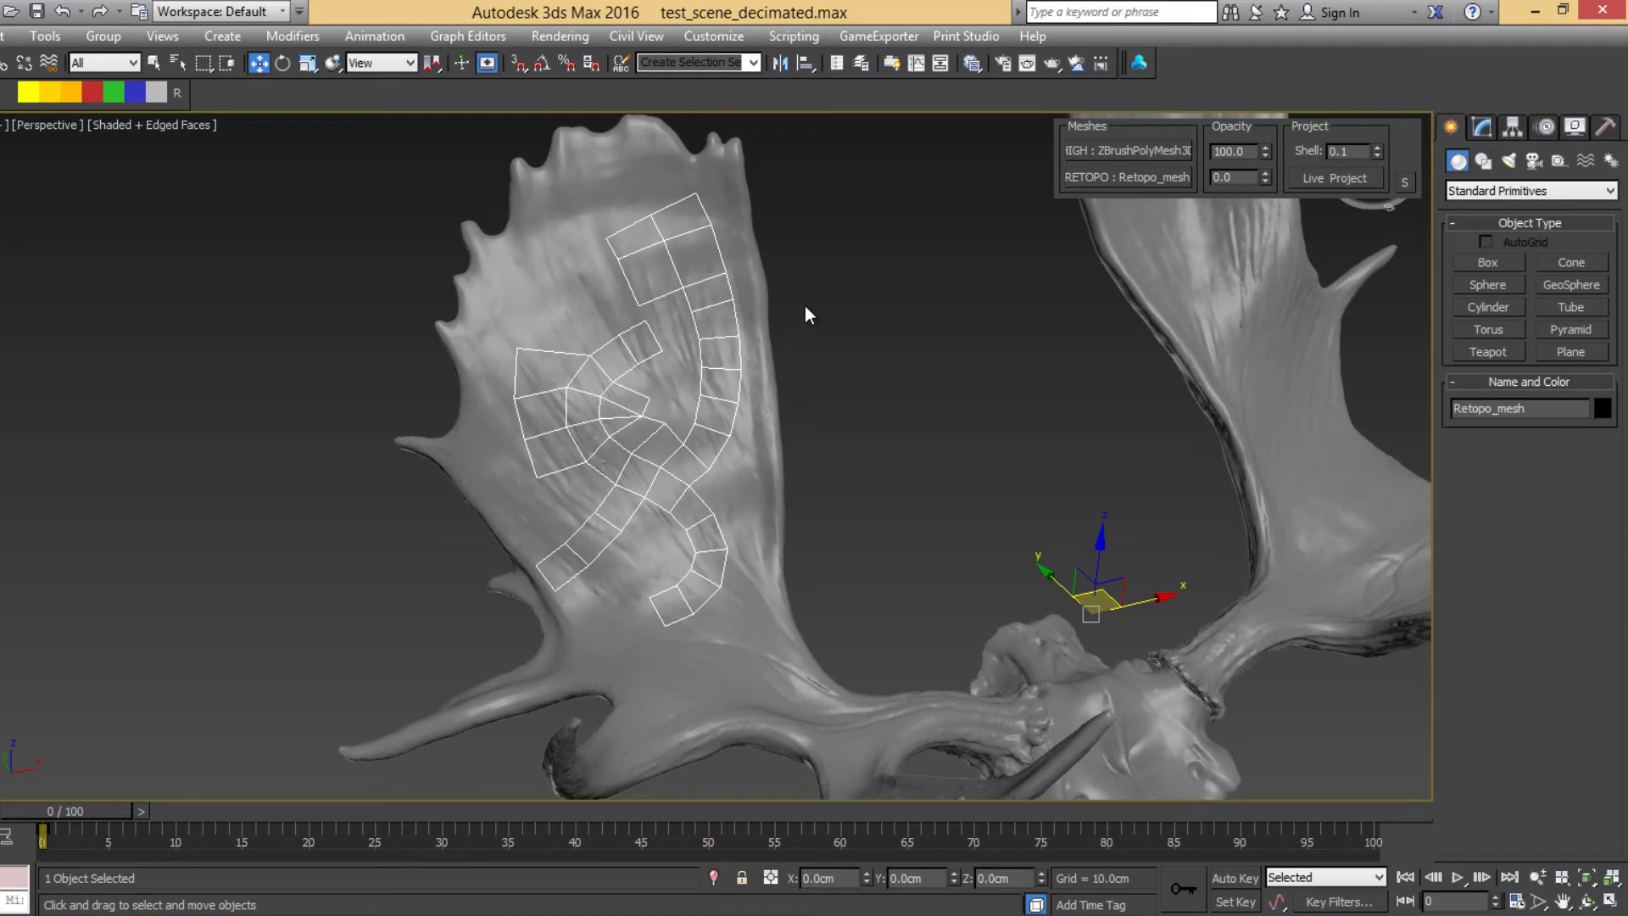
{"action": "middle_click_drag", "start_coordinate": [775, 332], "coordinate": [839, 306], "text": "alt"}
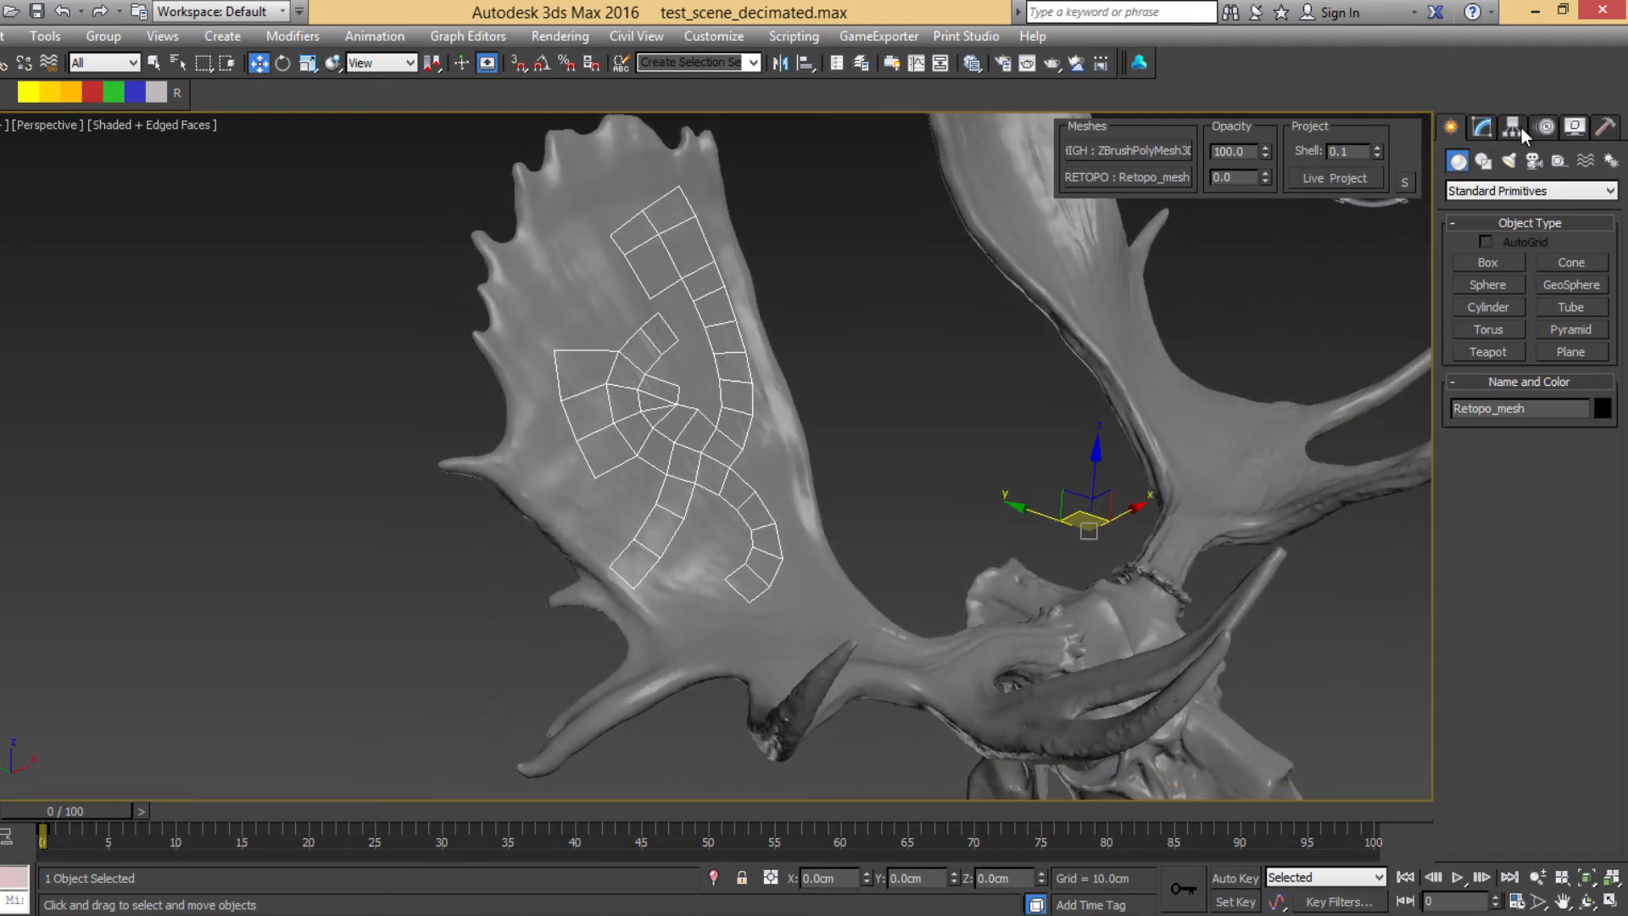
{"action": "middle_click_drag", "start_coordinate": [1253, 288], "coordinate": [1232, 305]}
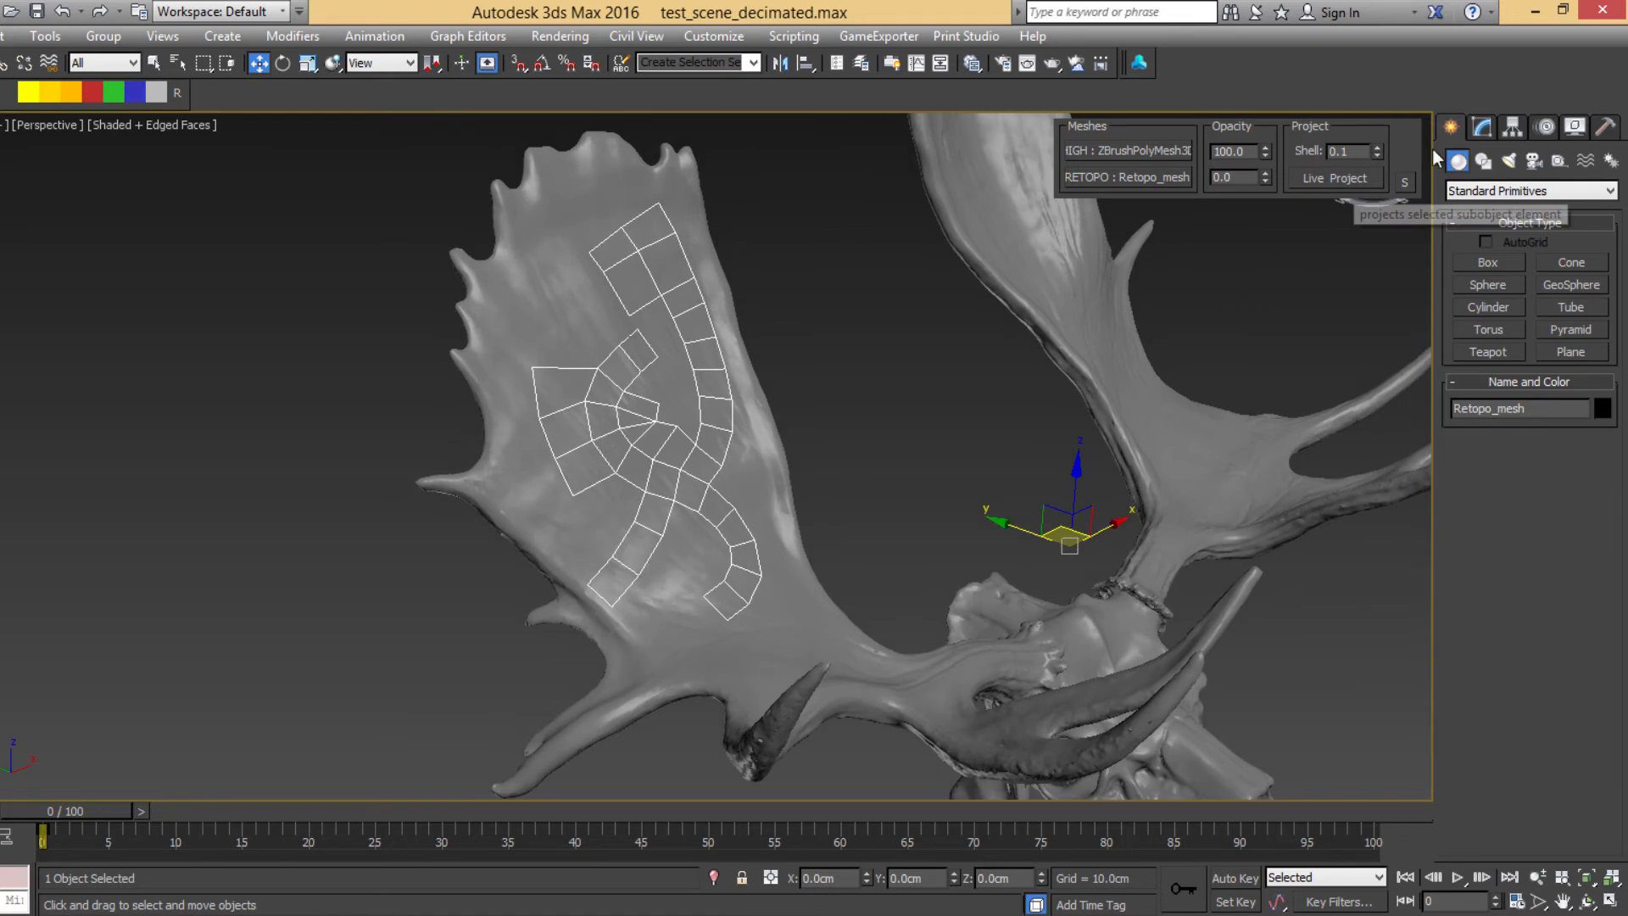
Step: Turn on Live Project and switch the retopo mesh to vertex editing
{"action": "left_click", "coordinate": [1482, 127]}
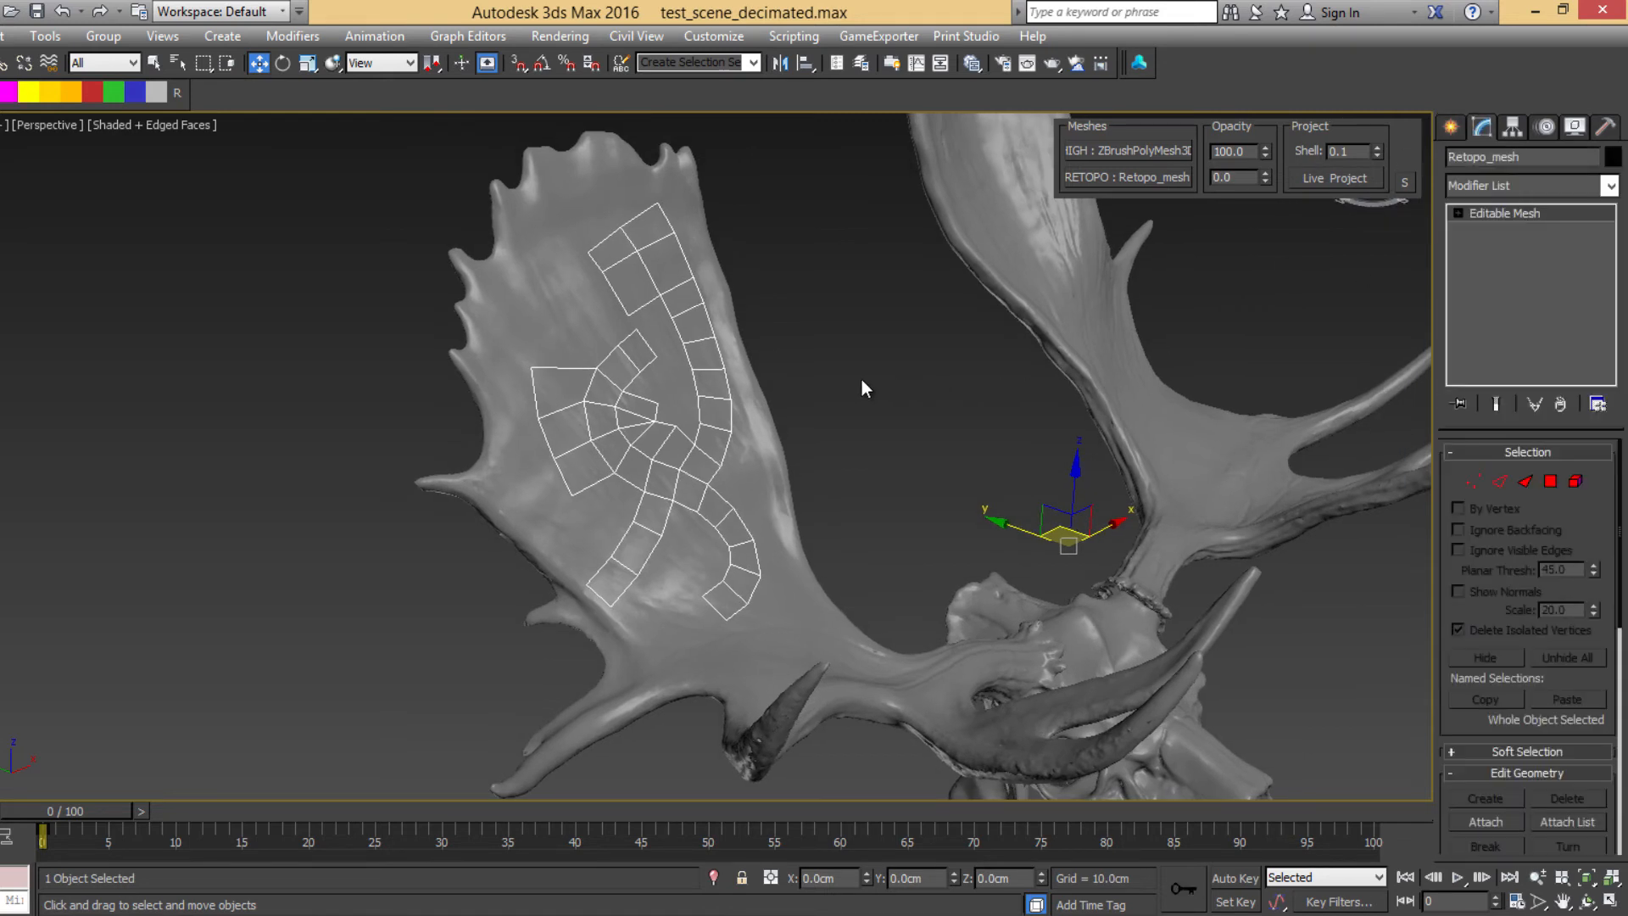
{"action": "scroll", "coordinate": [834, 360], "scroll_direction": "up", "scroll_amount": 2}
{"action": "left_click", "coordinate": [1328, 177]}
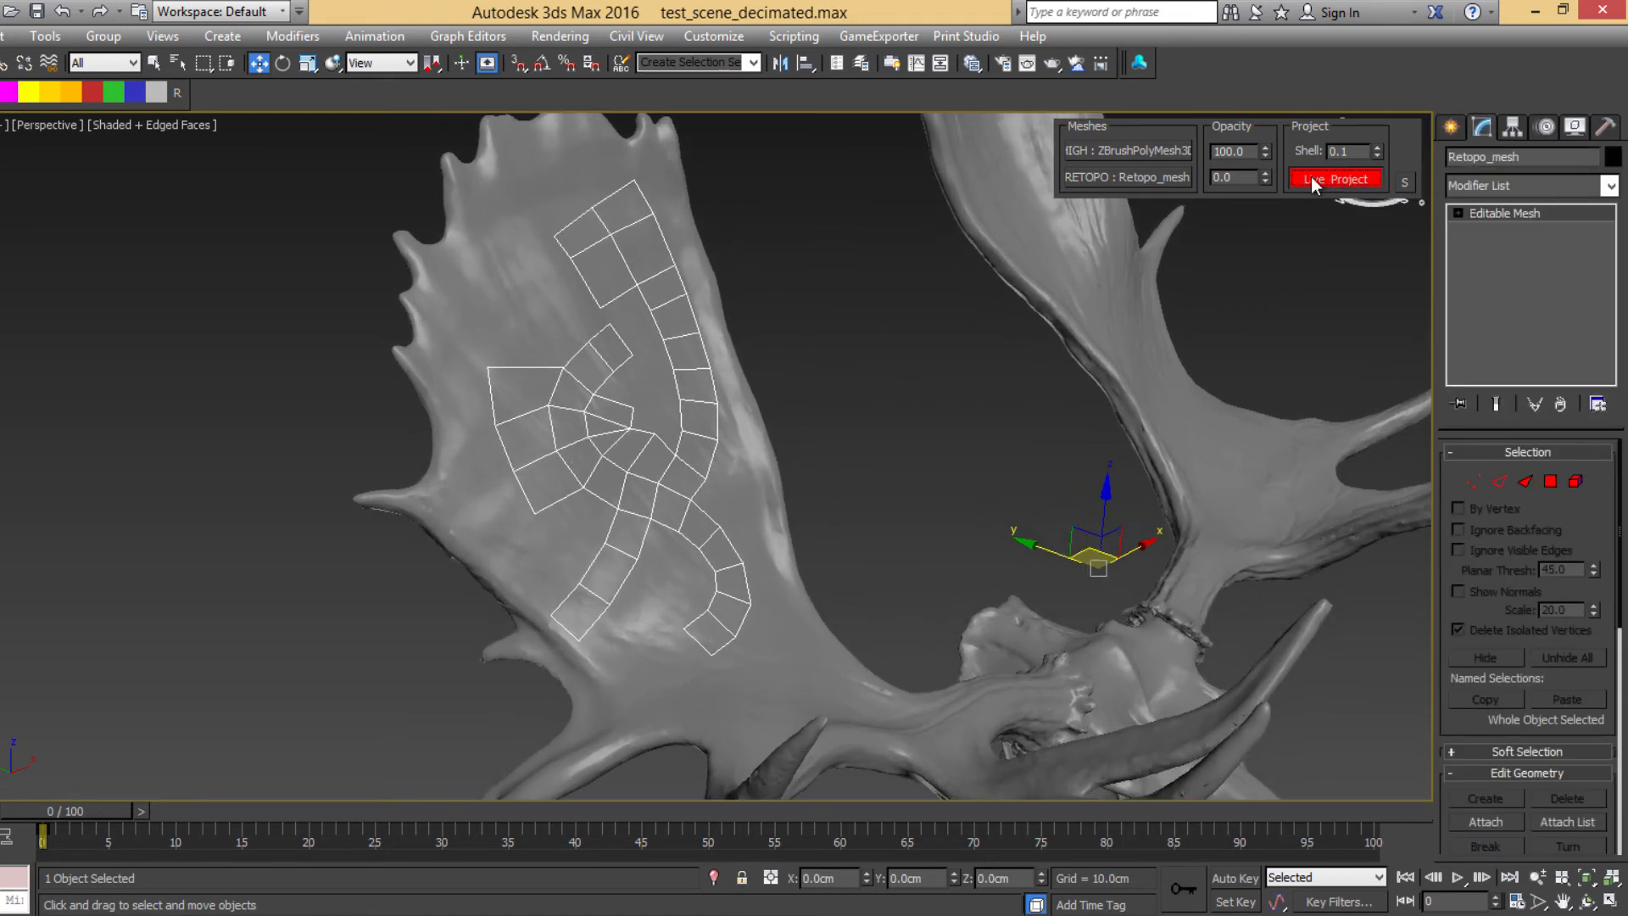
{"action": "middle_click_drag", "start_coordinate": [881, 356], "coordinate": [936, 349]}
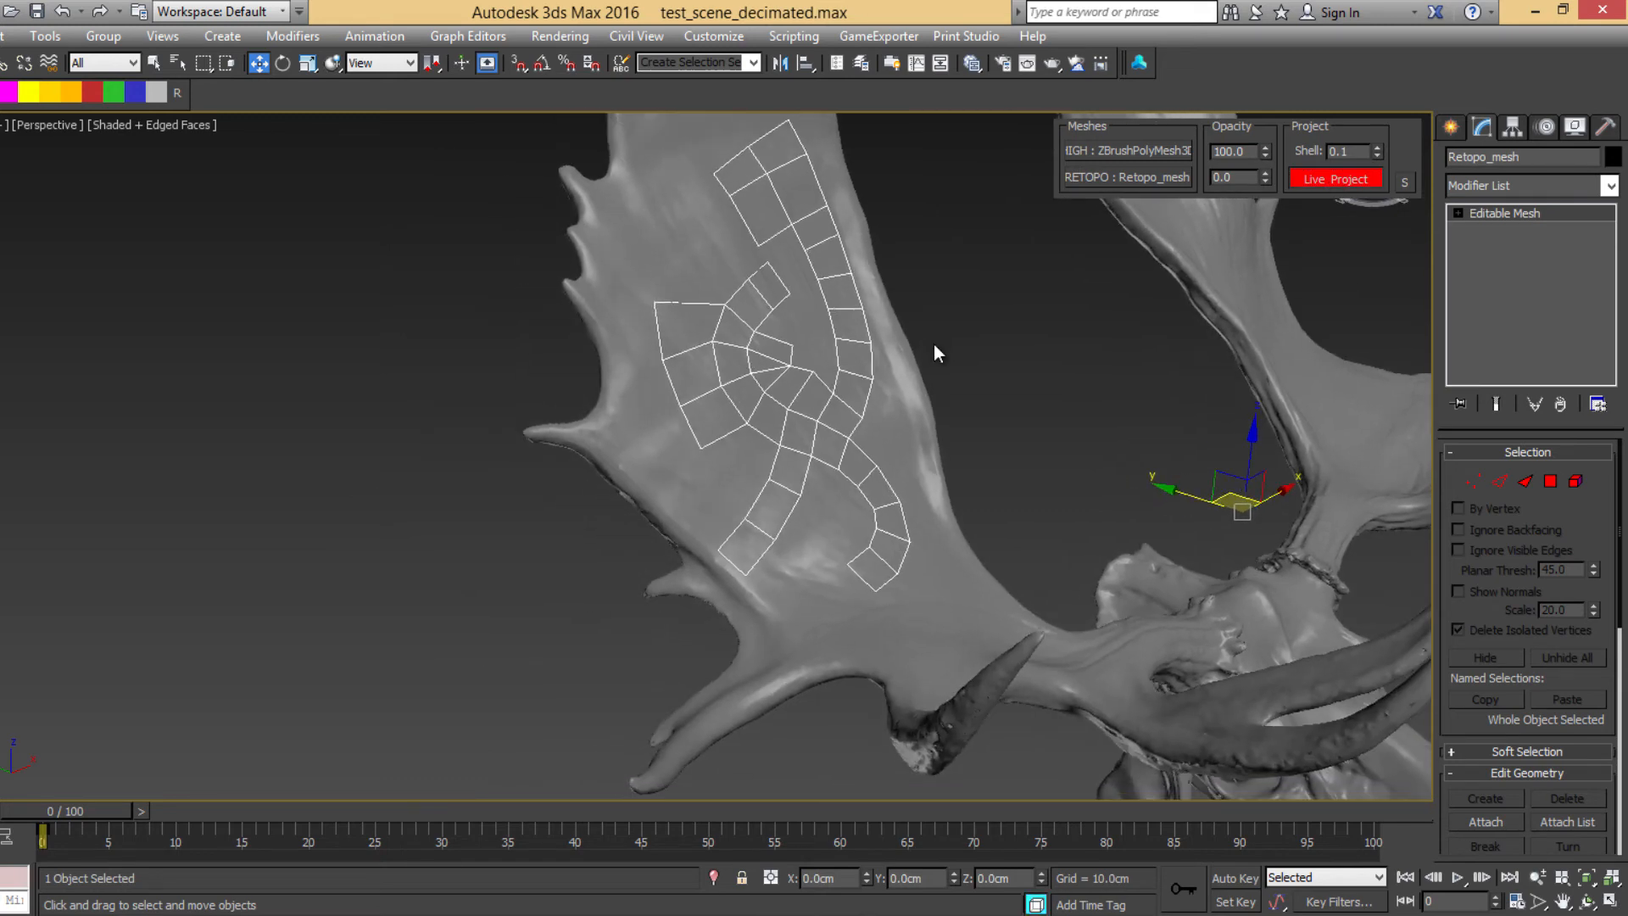
{"action": "left_click", "coordinate": [1473, 482]}
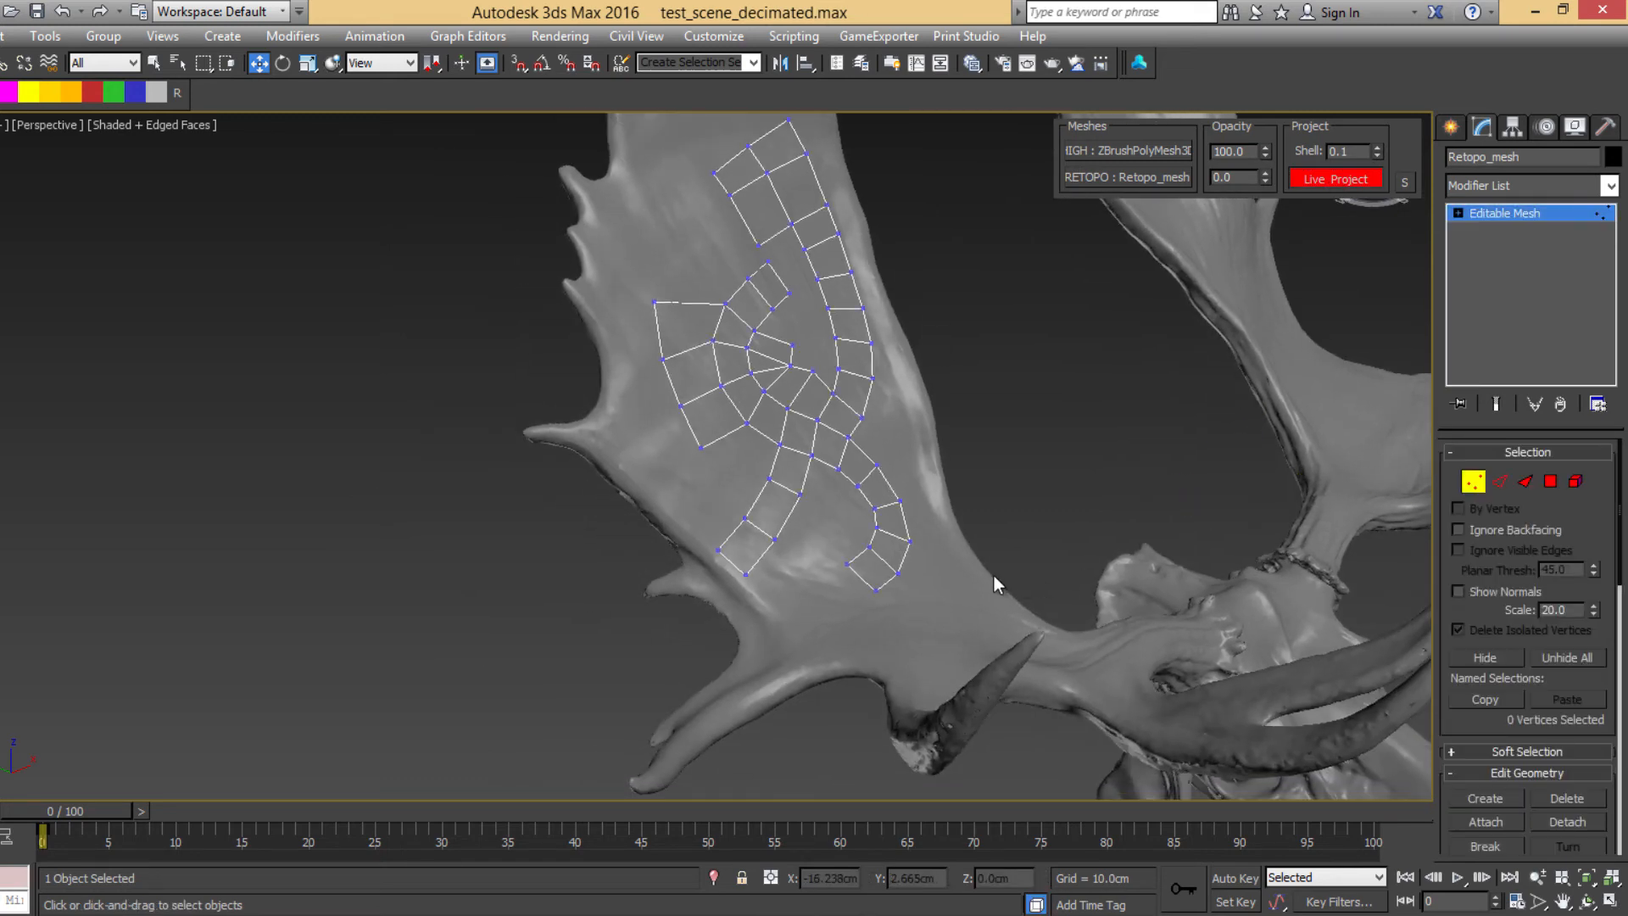
Step: Move the outer corner vertex near the curved strip's lower end across the antler surface and back close to the strip
{"action": "left_click", "coordinate": [914, 540]}
{"action": "scroll", "coordinate": [941, 543], "scroll_direction": "up", "scroll_amount": 10}
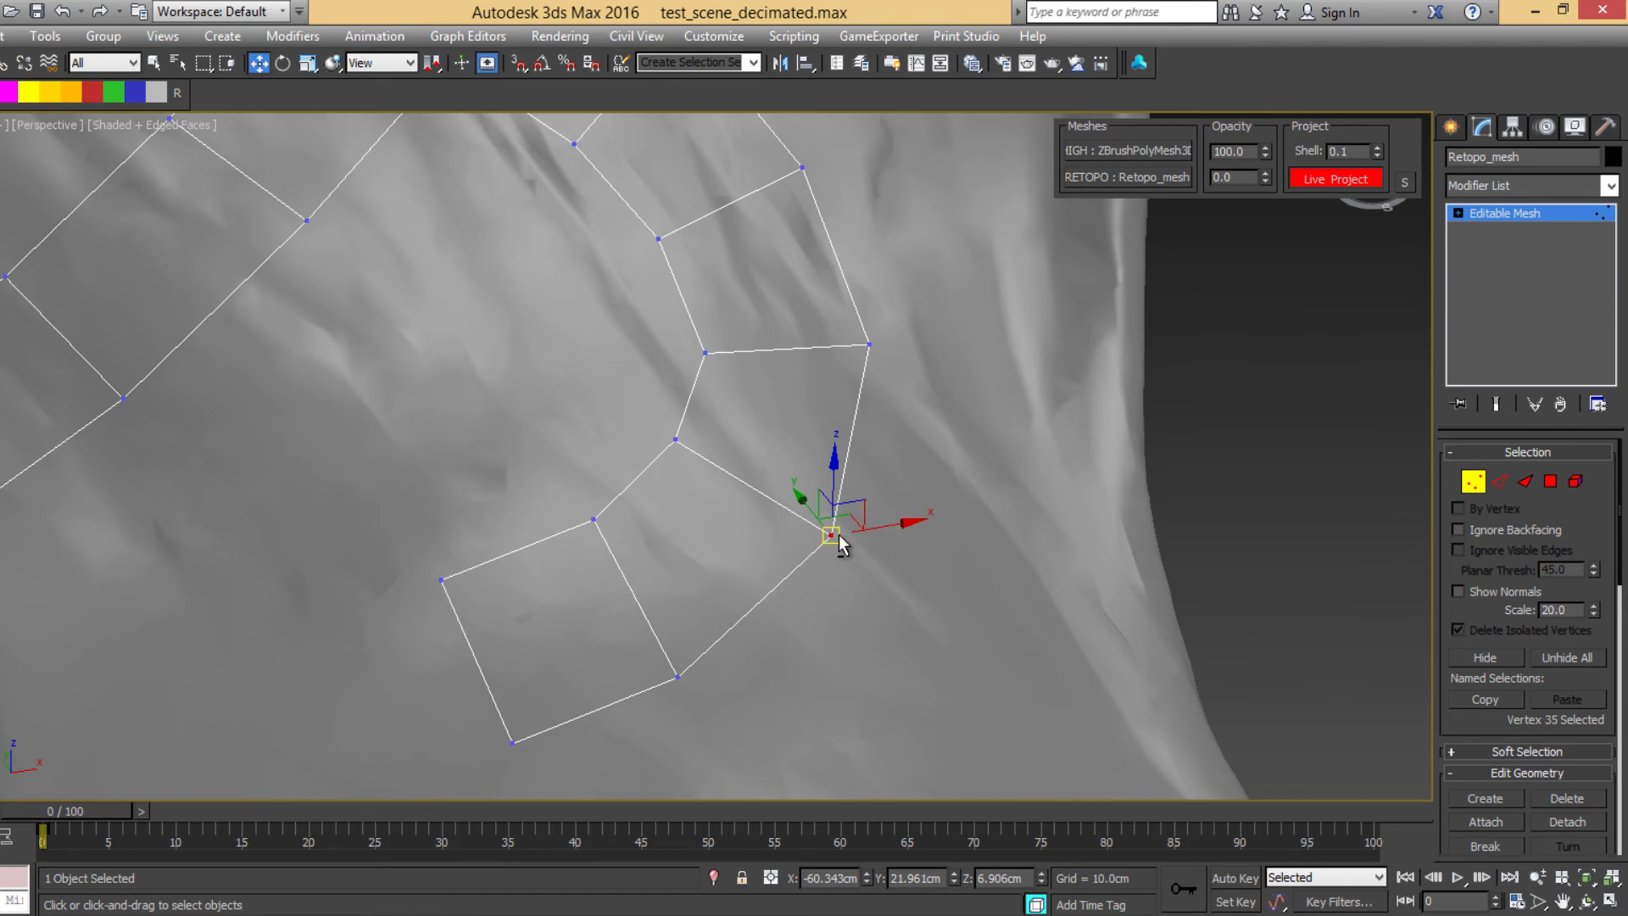
{"action": "left_click_drag", "start_coordinate": [841, 544], "coordinate": [1081, 542]}
{"action": "mouse_move", "coordinate": [1082, 567]}
{"action": "middle_mouse_down", "text": "alt"}
{"action": "mouse_move", "coordinate": [1085, 547]}
{"action": "mouse_move", "coordinate": [1059, 553]}
{"action": "middle_mouse_up", "text": "alt"}
{"action": "left_click_drag", "start_coordinate": [1050, 557], "coordinate": [806, 472]}
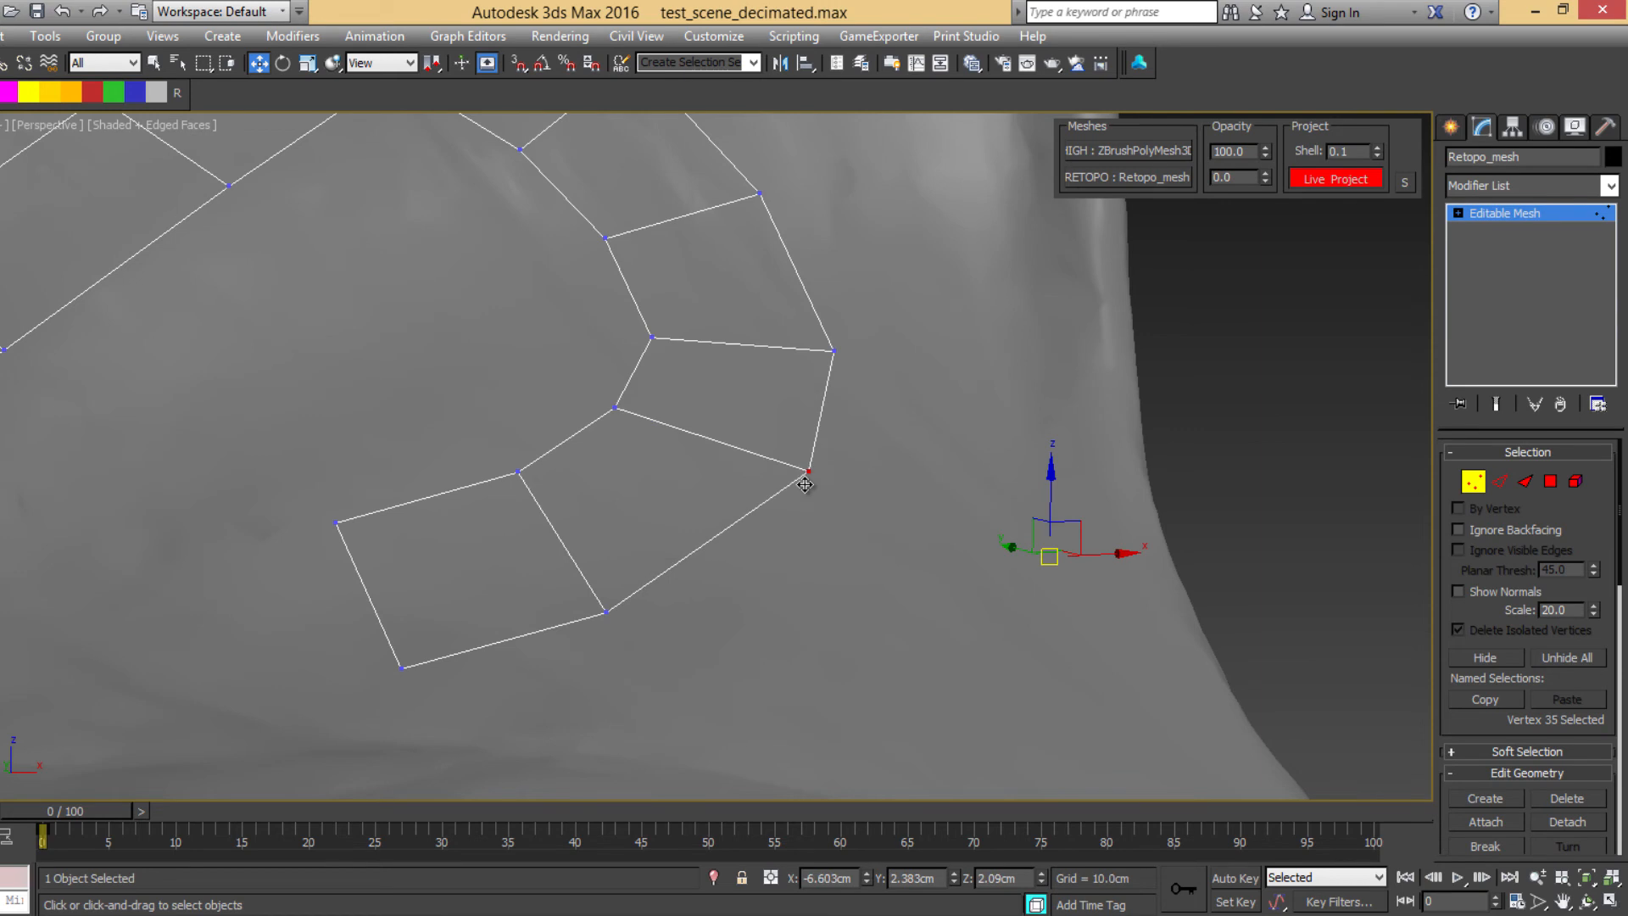
{"action": "middle_click_drag", "start_coordinate": [890, 501], "coordinate": [933, 551], "text": "alt"}
Step: Shift the second-to-last polygon at the curved strip's lower end slightly toward the inner side, and leave polygon editing
{"action": "left_click", "coordinate": [1549, 481]}
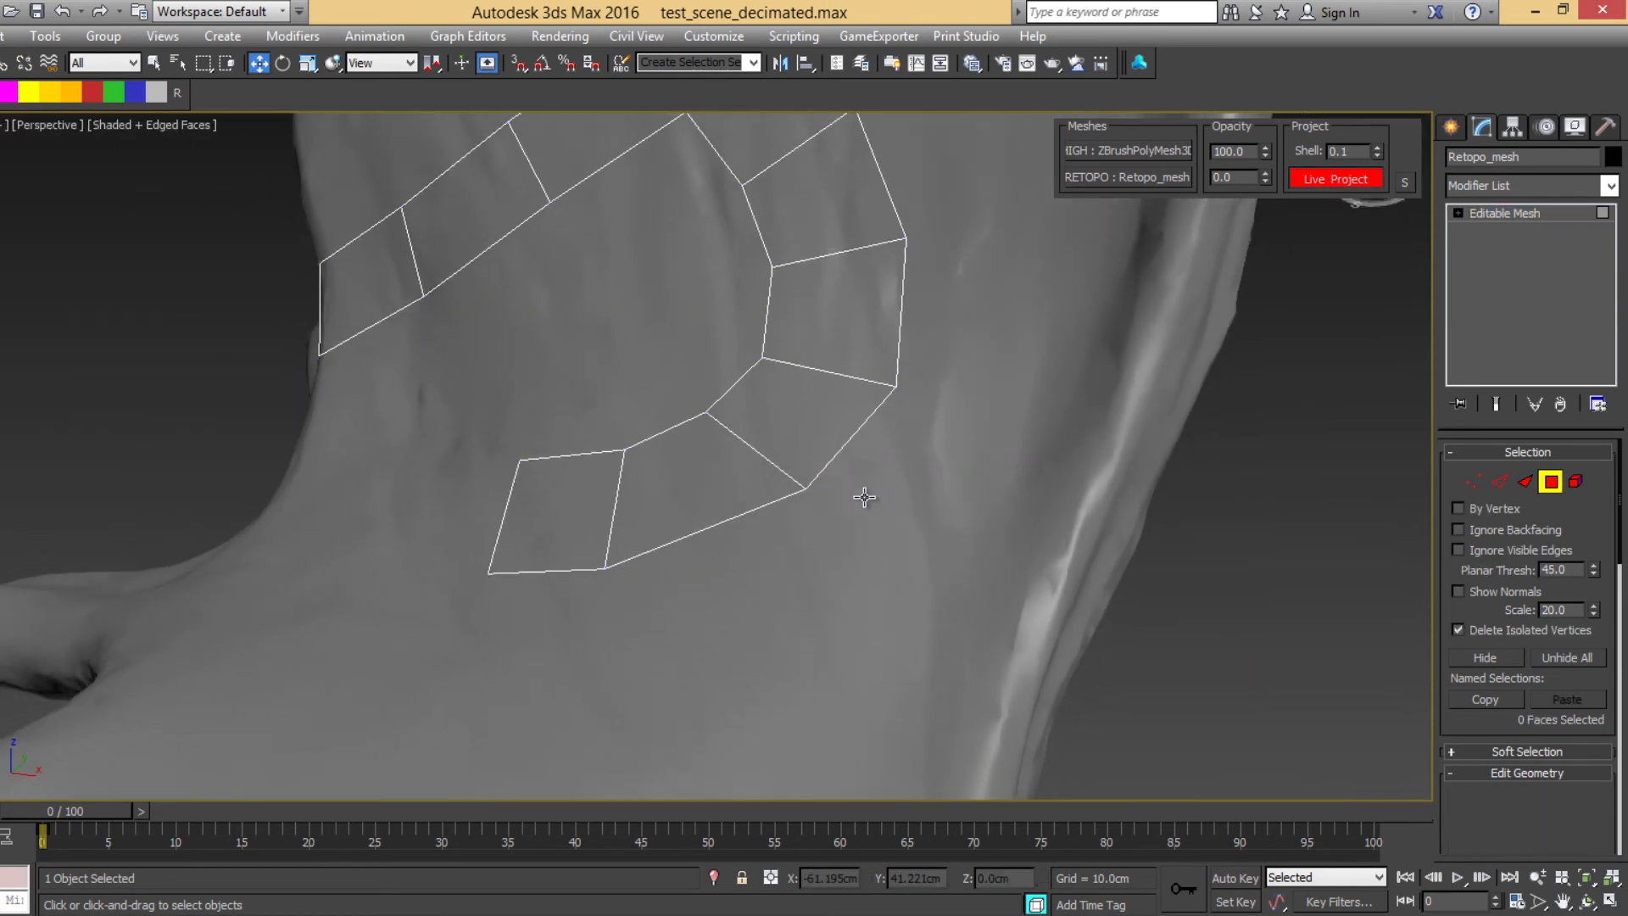
{"action": "left_click", "coordinate": [677, 500]}
{"action": "left_click_drag", "start_coordinate": [677, 501], "coordinate": [650, 458]}
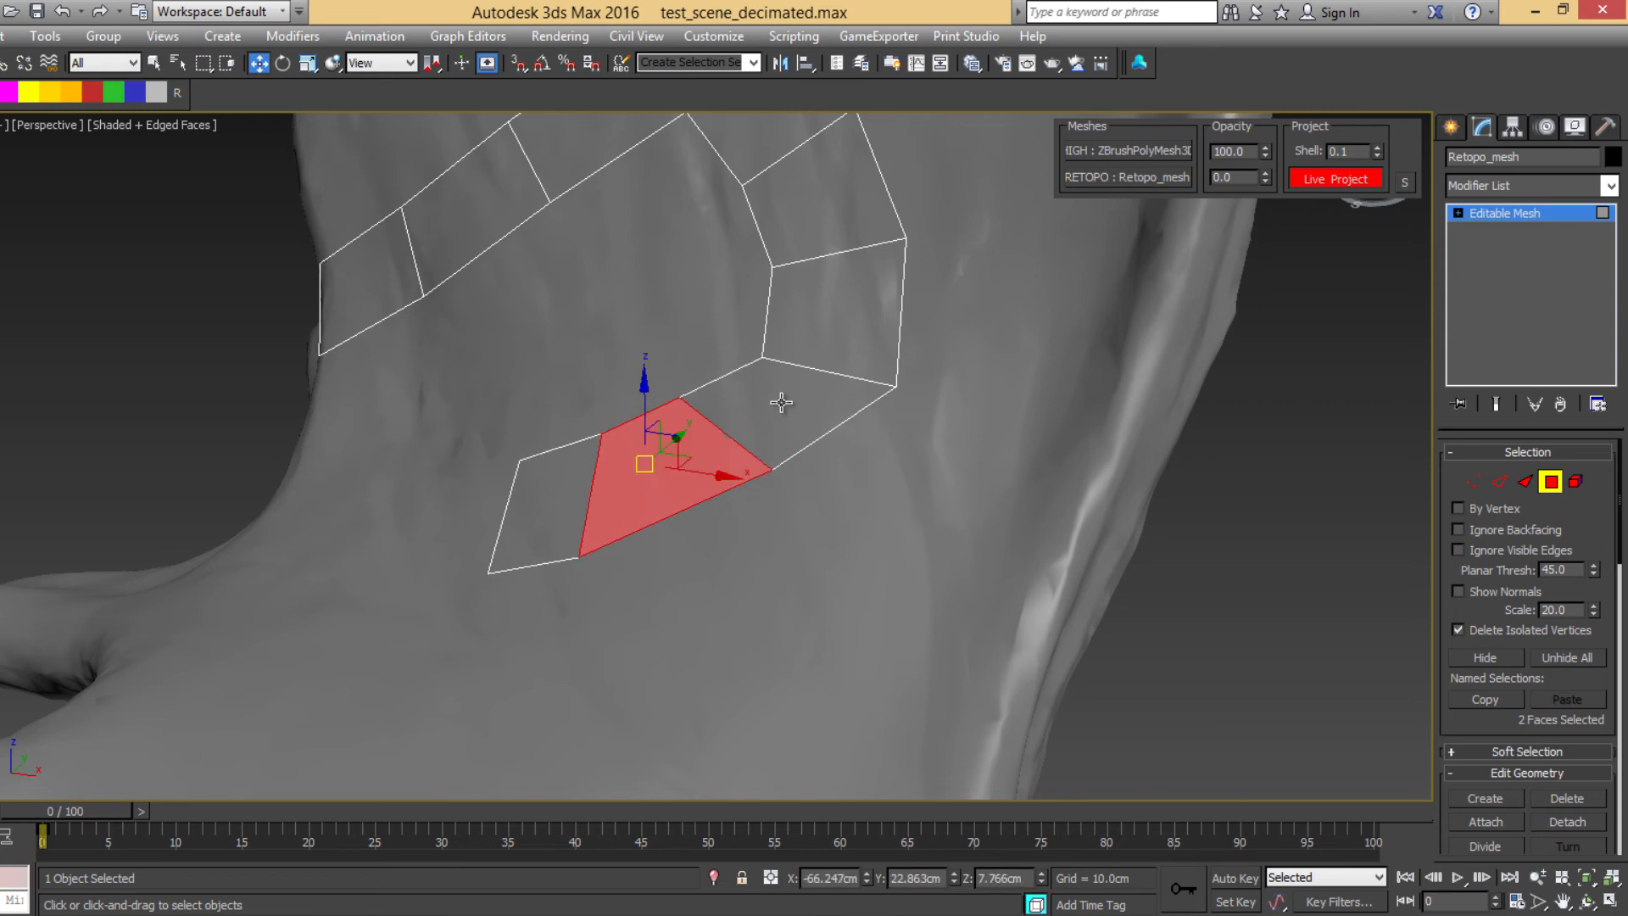
{"action": "middle_click_drag", "start_coordinate": [778, 404], "coordinate": [799, 432], "text": "alt"}
{"action": "scroll", "coordinate": [798, 432], "scroll_direction": "down", "scroll_amount": 3}
{"action": "left_click", "coordinate": [1556, 485]}
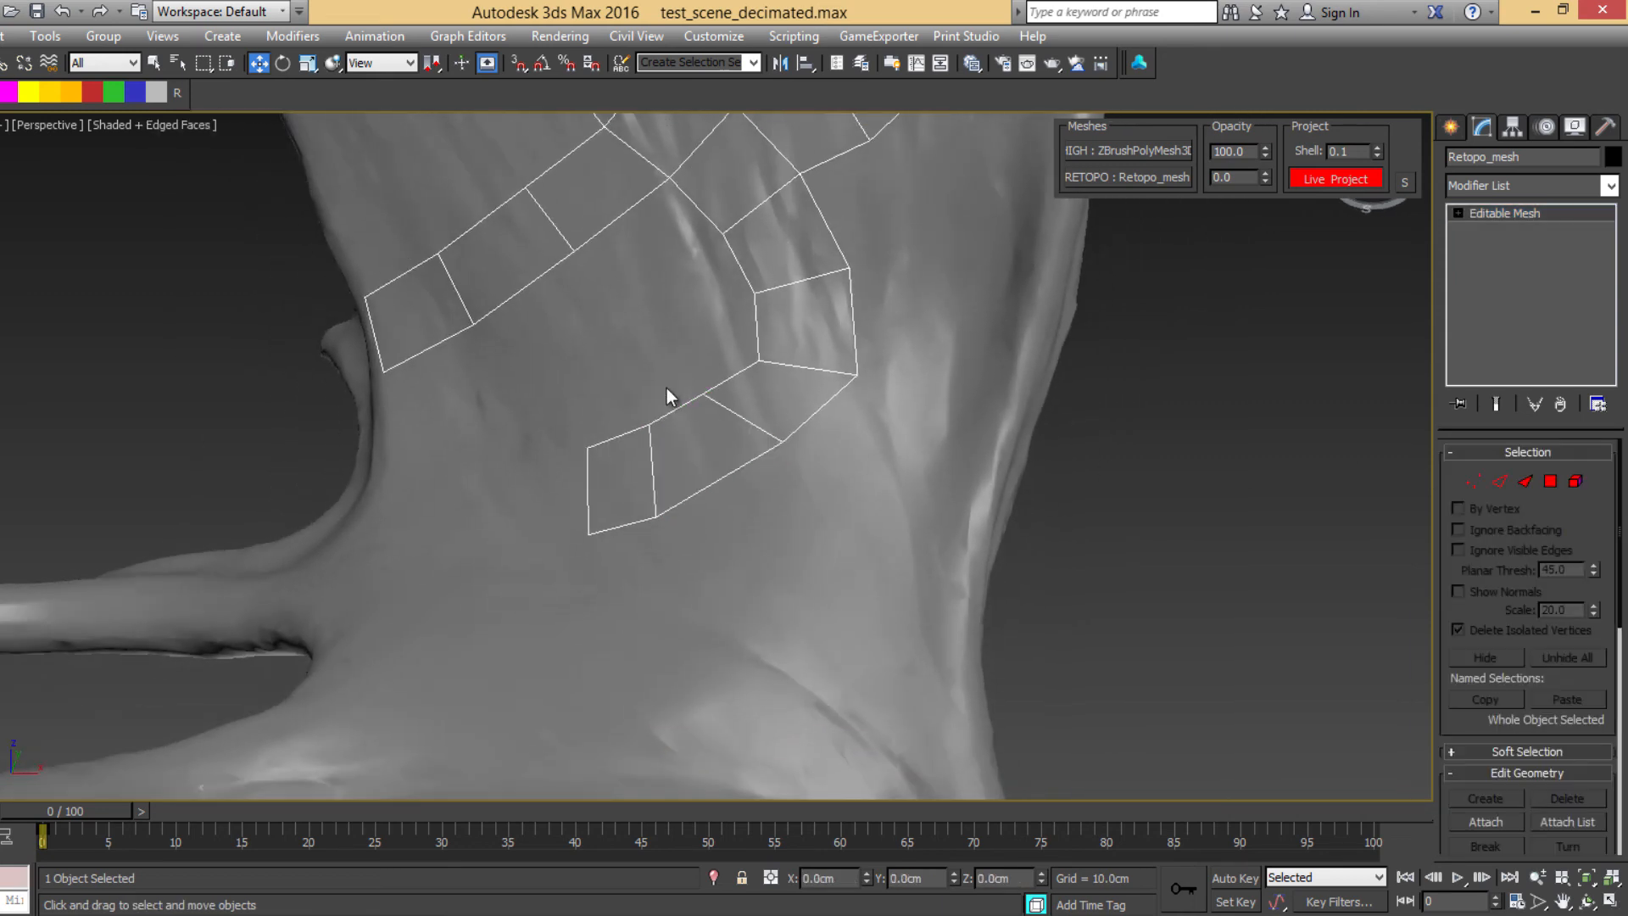
Step: Convert the retopo mesh to an Editable Poly
{"action": "right_click", "coordinate": [662, 383]}
{"action": "mouse_move", "coordinate": [752, 603]}
{"action": "left_click", "coordinate": [975, 614]}
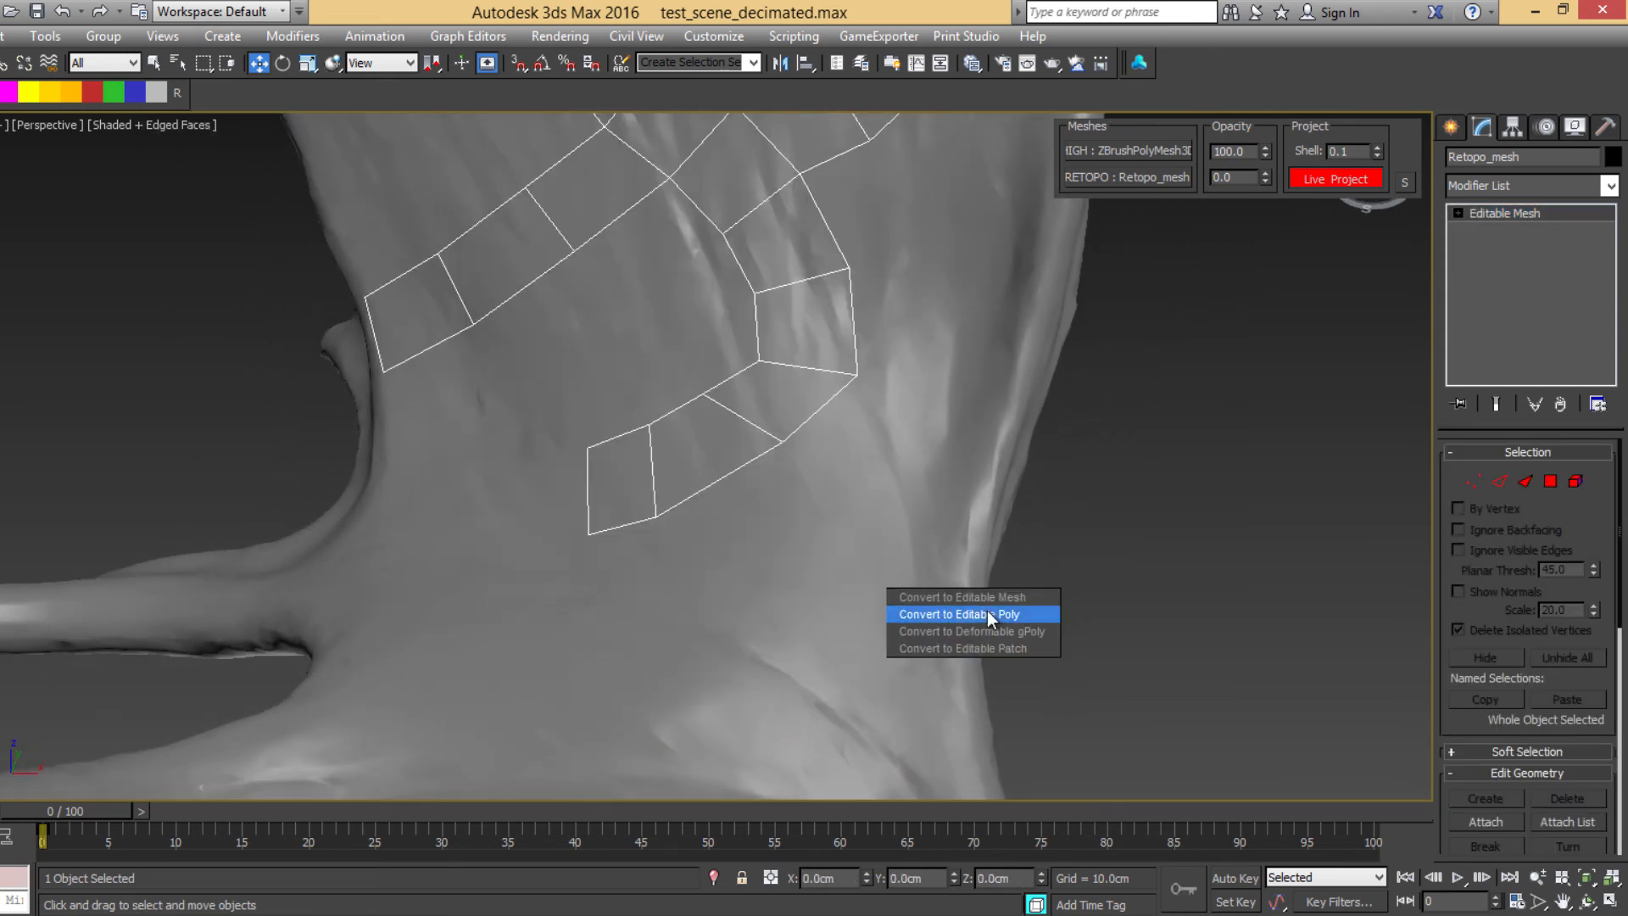
Step: Select the full ring of cross edges running along the curved strip
{"action": "left_click", "coordinate": [1499, 479]}
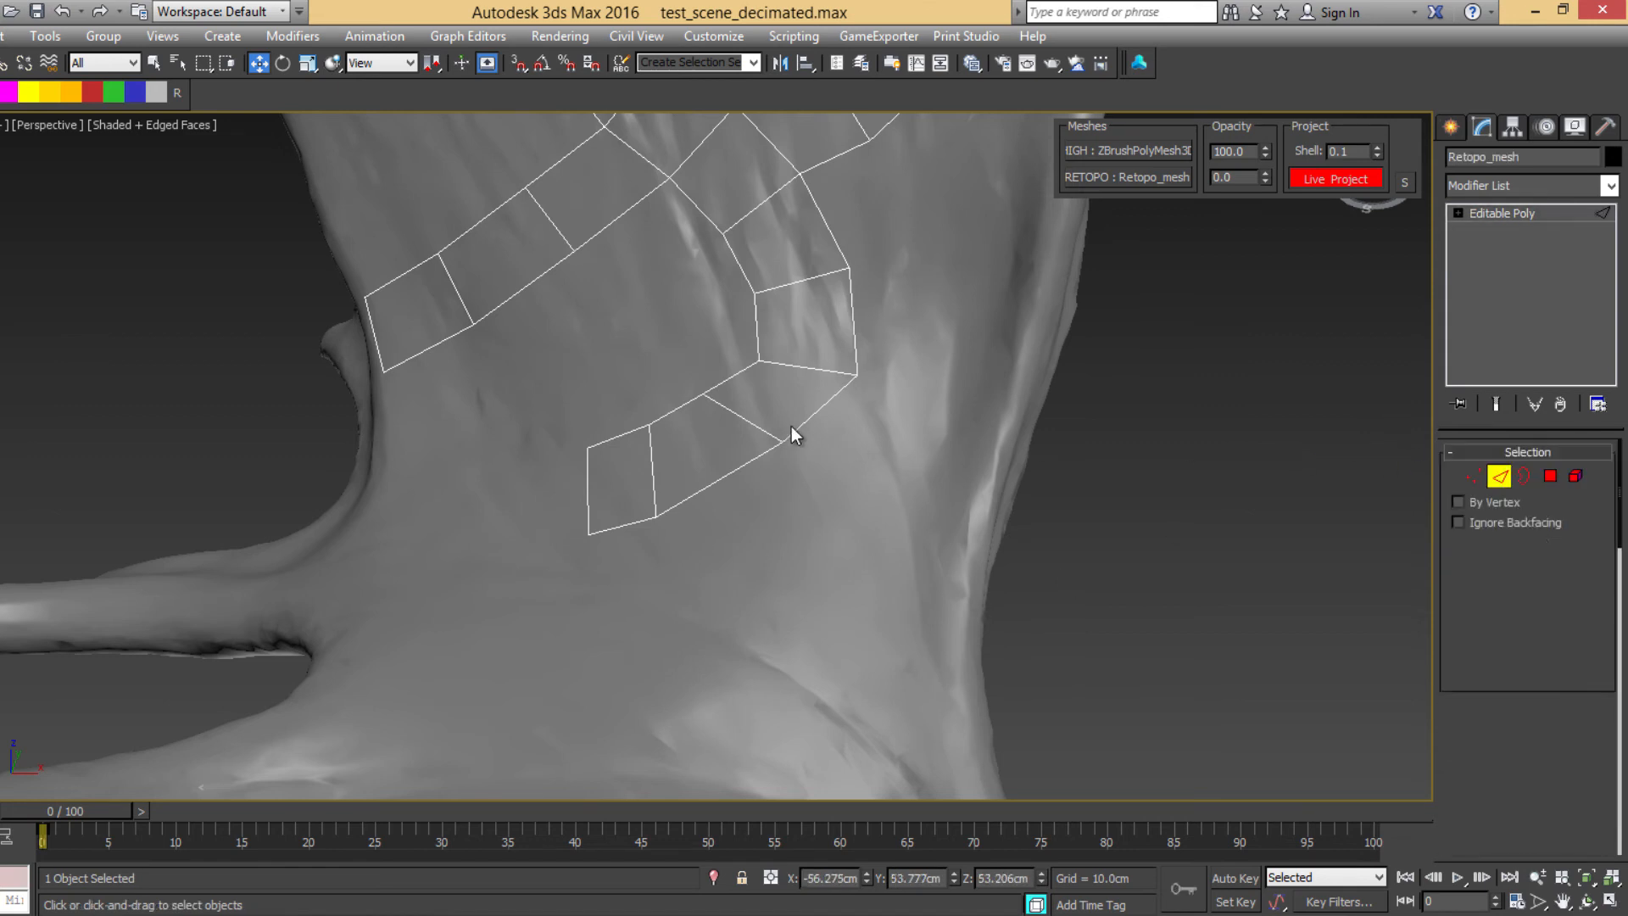
{"action": "left_click", "coordinate": [739, 416]}
{"action": "middle_click_drag", "start_coordinate": [897, 360], "coordinate": [697, 218], "text": "alt"}
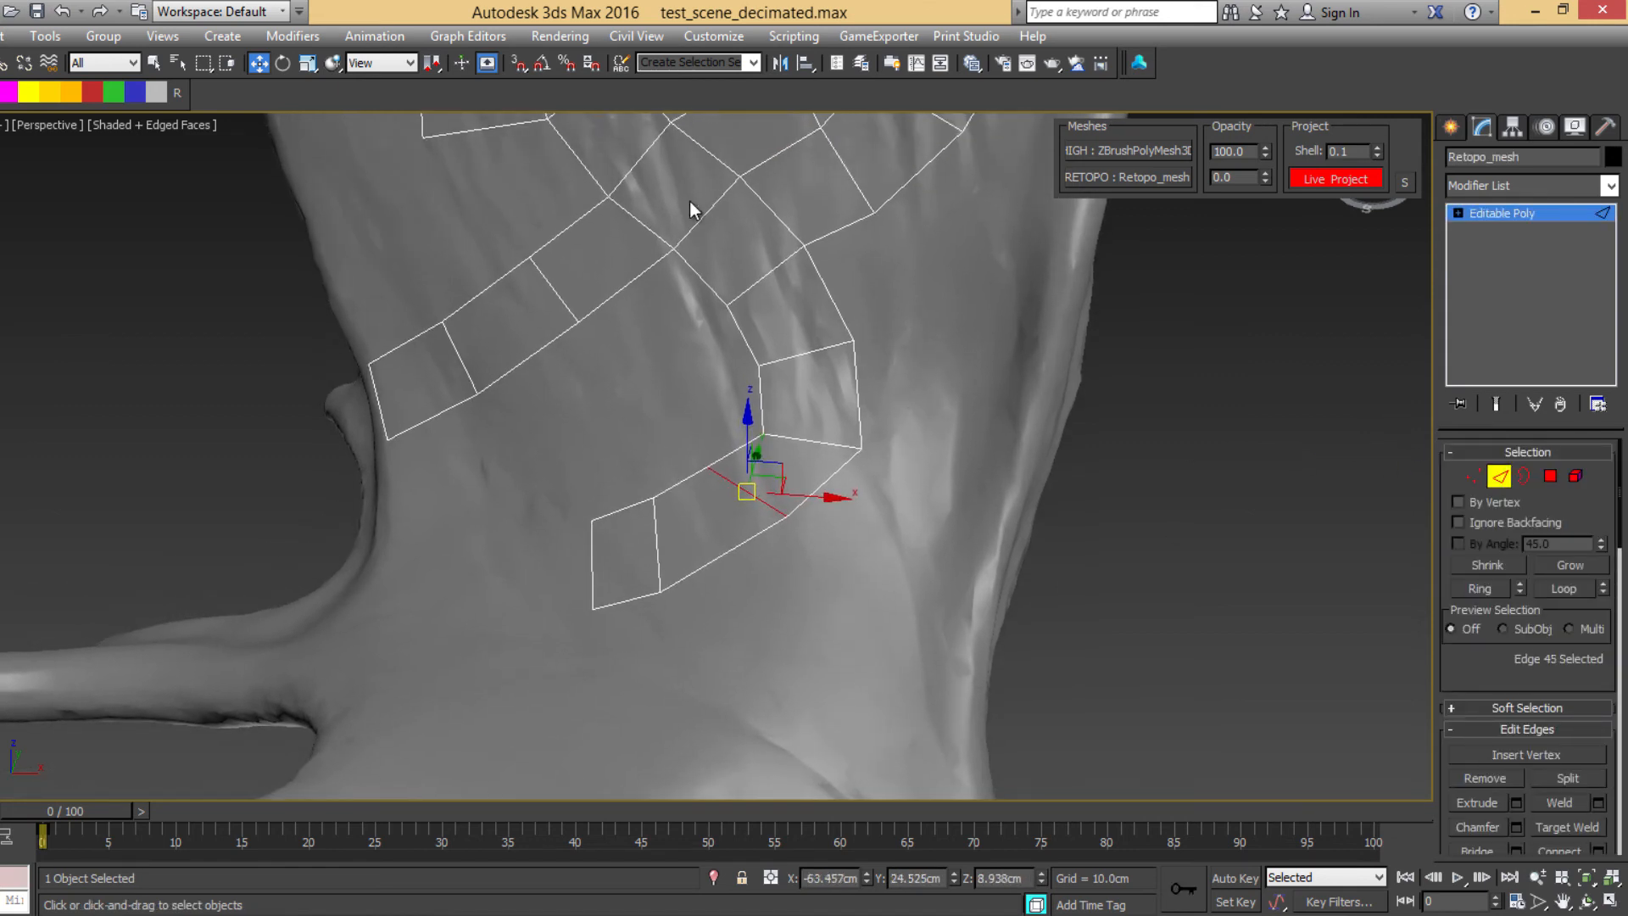
{"action": "left_click", "coordinate": [1483, 588]}
{"action": "middle_click_drag", "start_coordinate": [818, 336], "coordinate": [780, 384]}
{"action": "middle_click_drag", "start_coordinate": [870, 359], "coordinate": [1009, 310], "text": "alt"}
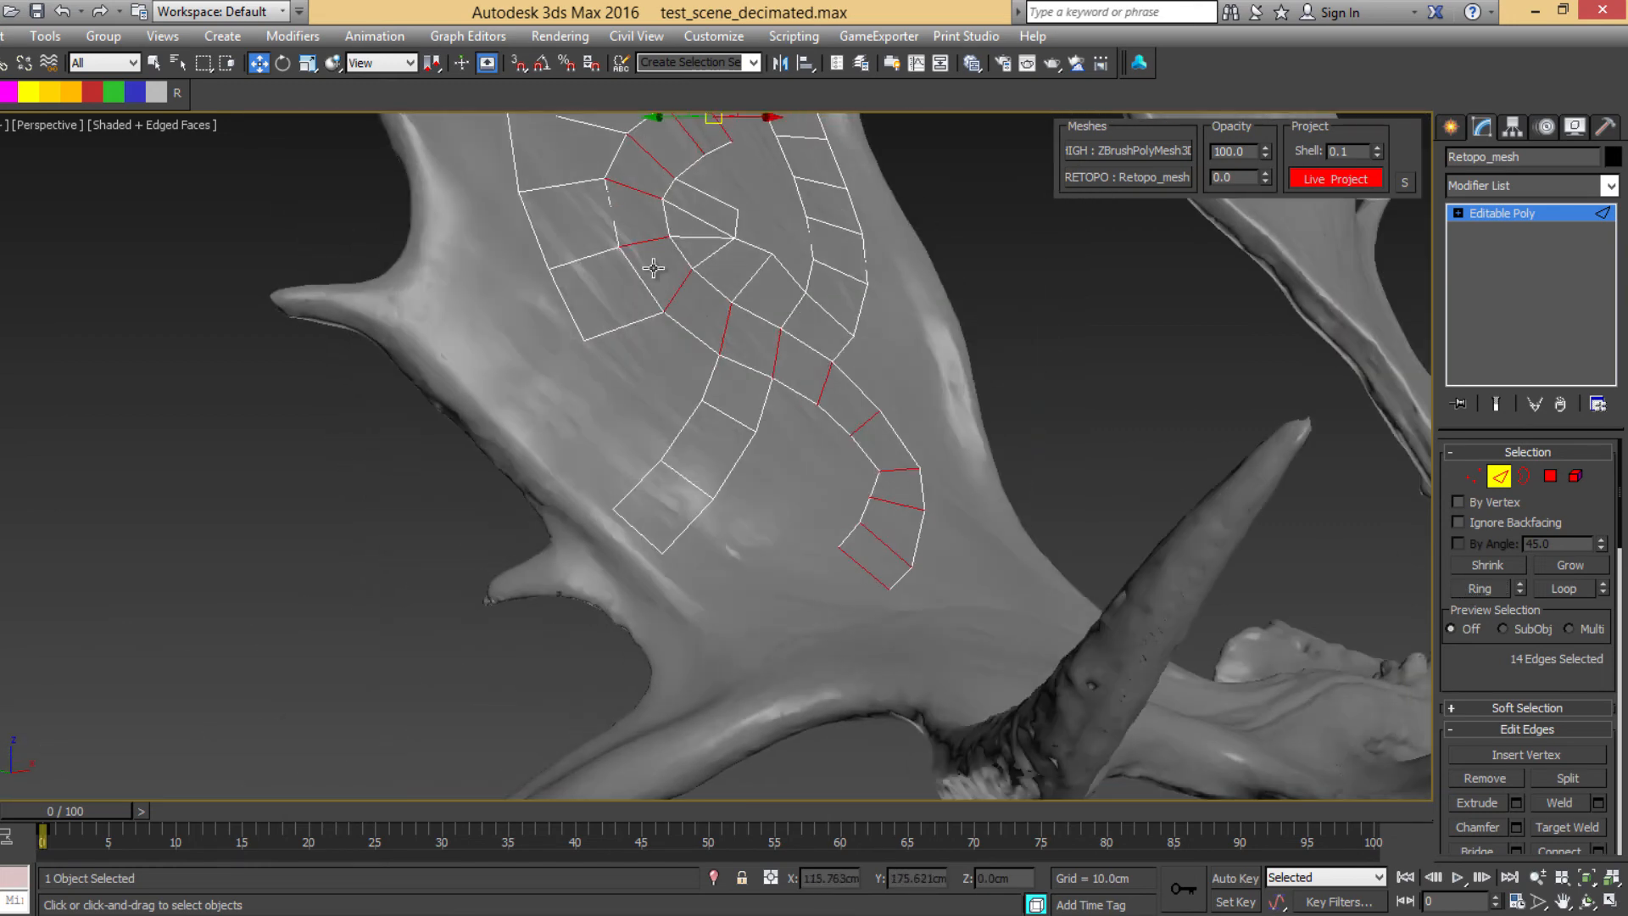
{"action": "middle_click_drag", "start_coordinate": [756, 267], "coordinate": [690, 336]}
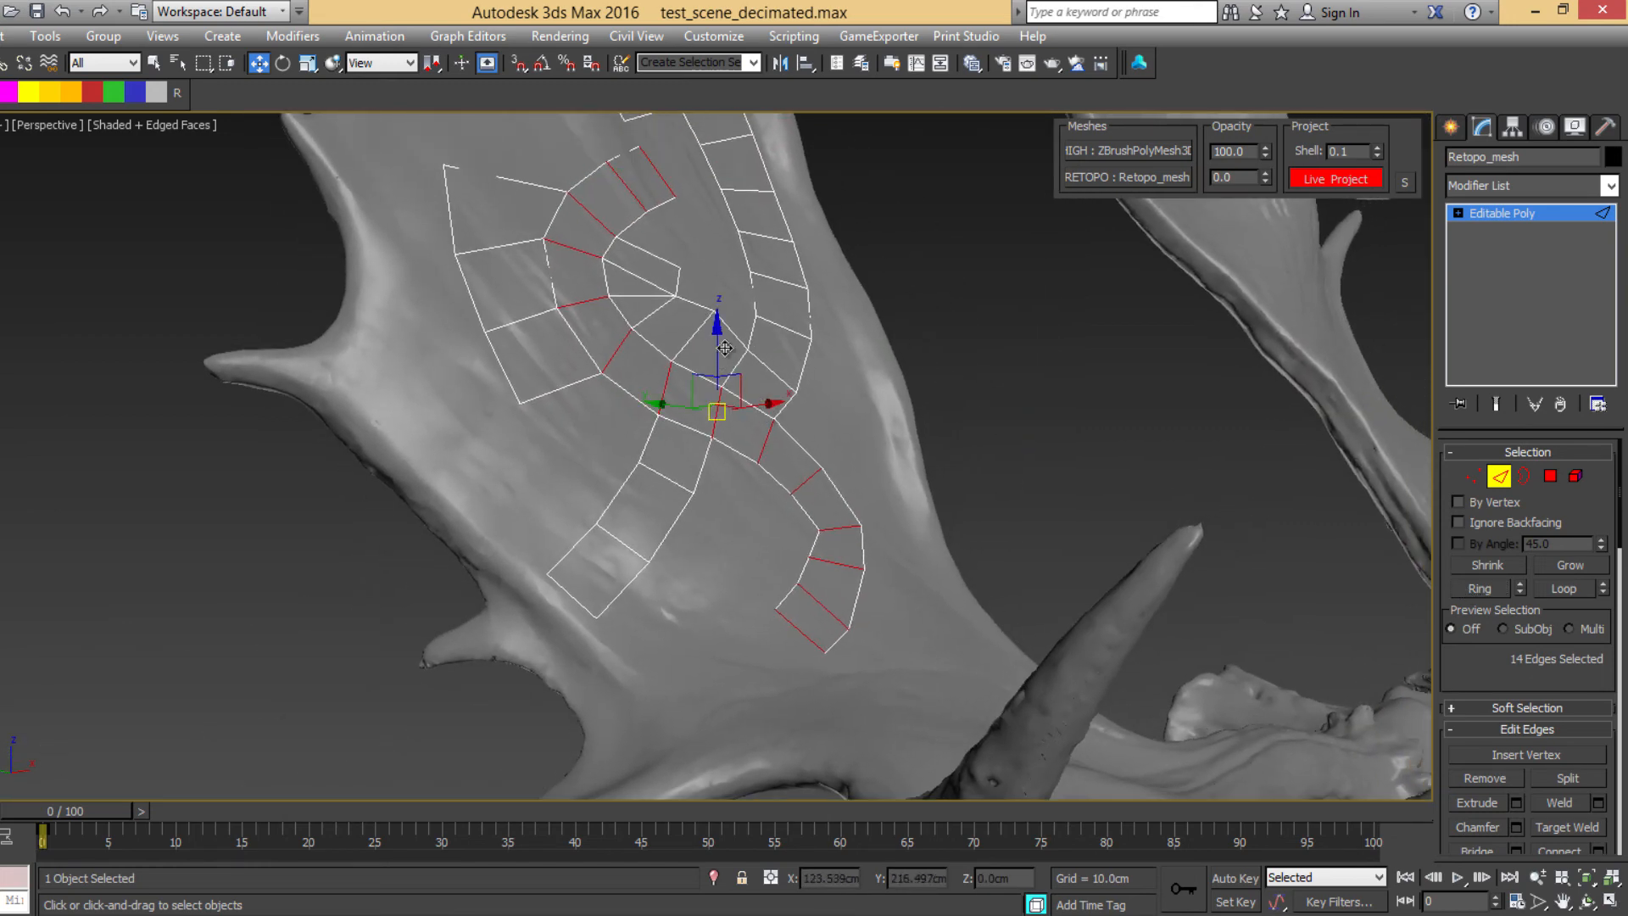
Step: Move the selected edge ring over the antler surface with Live Project on
{"action": "middle_click_drag", "start_coordinate": [734, 387], "coordinate": [676, 376], "text": "alt"}
{"action": "scroll", "coordinate": [676, 375], "scroll_direction": "up", "scroll_amount": 4}
{"action": "left_click_drag", "start_coordinate": [740, 360], "coordinate": [752, 344]}
{"action": "middle_click_drag", "start_coordinate": [767, 359], "coordinate": [667, 441], "text": "alt"}
{"action": "left_click_drag", "start_coordinate": [728, 348], "coordinate": [810, 403]}
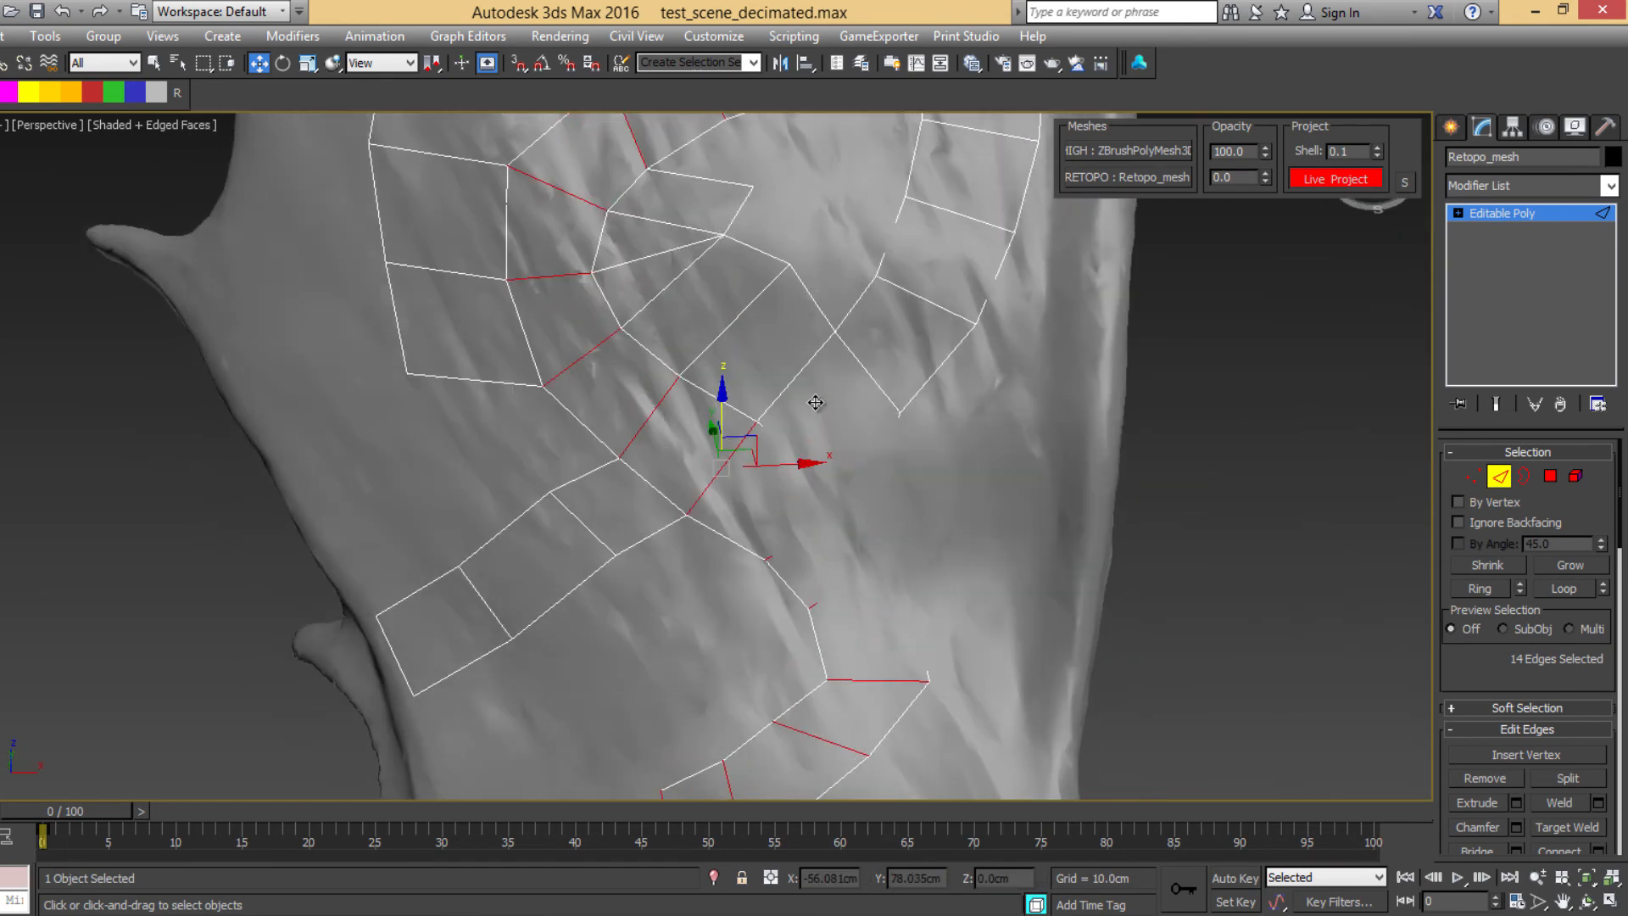
{"action": "middle_click_drag", "start_coordinate": [829, 364], "coordinate": [823, 322]}
{"action": "left_click_drag", "start_coordinate": [723, 429], "coordinate": [709, 409]}
{"action": "middle_click_drag", "start_coordinate": [961, 481], "coordinate": [875, 482], "text": "alt"}
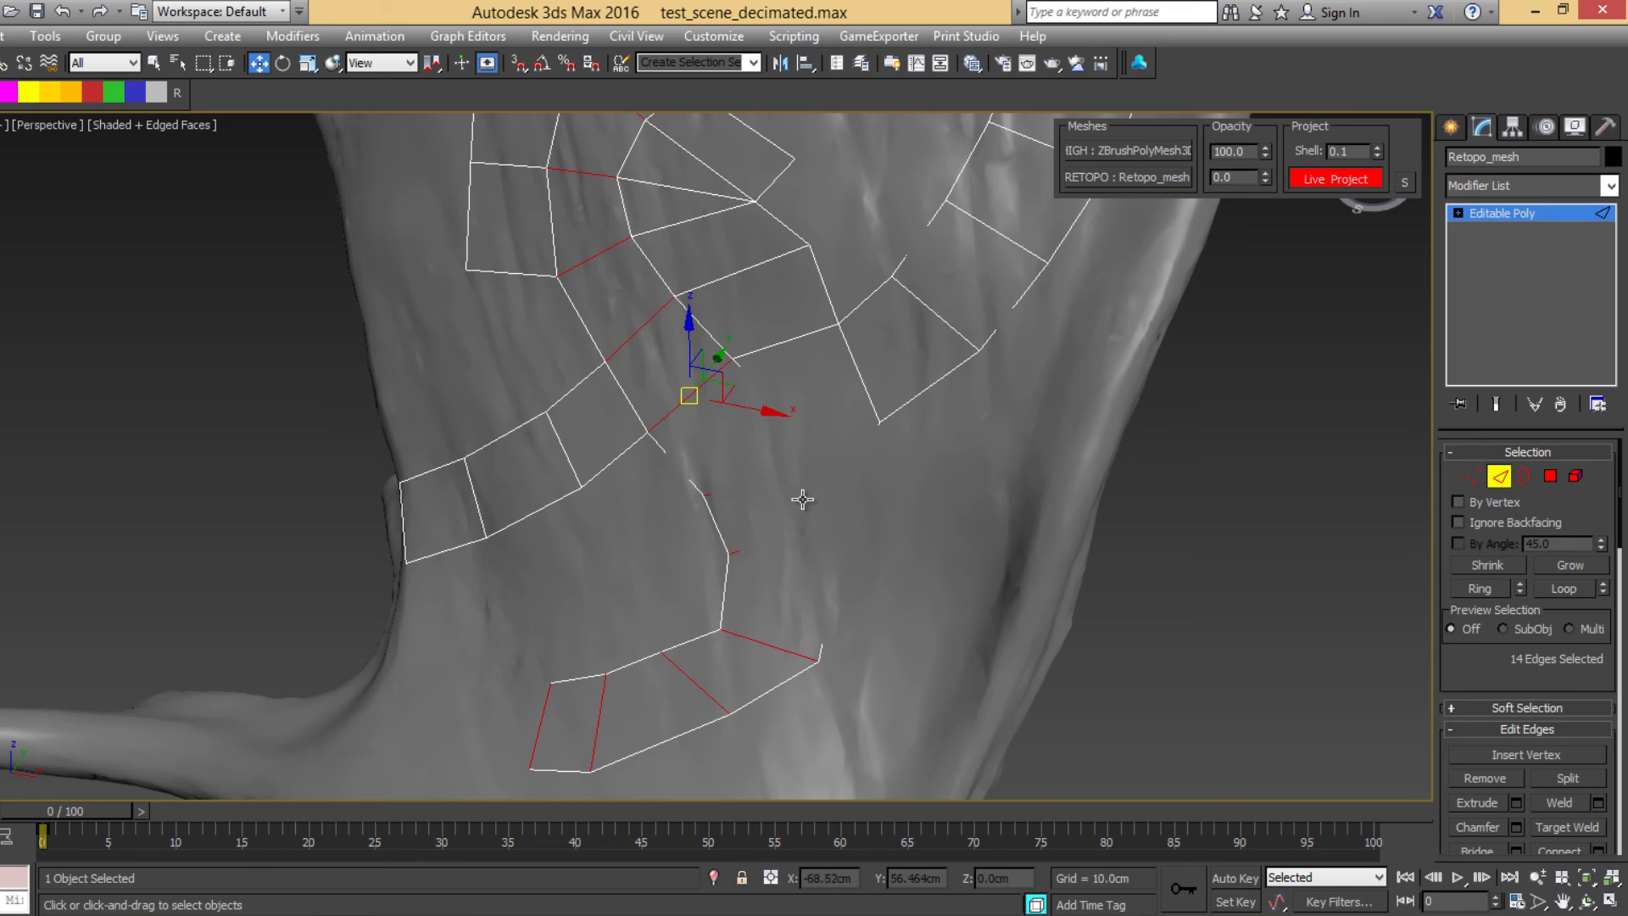
Step: Find the short hidden outer edge of the curved strip in wireframe and move it along the antler surface
{"action": "left_click", "coordinate": [829, 495]}
{"action": "key", "text": "F3"}
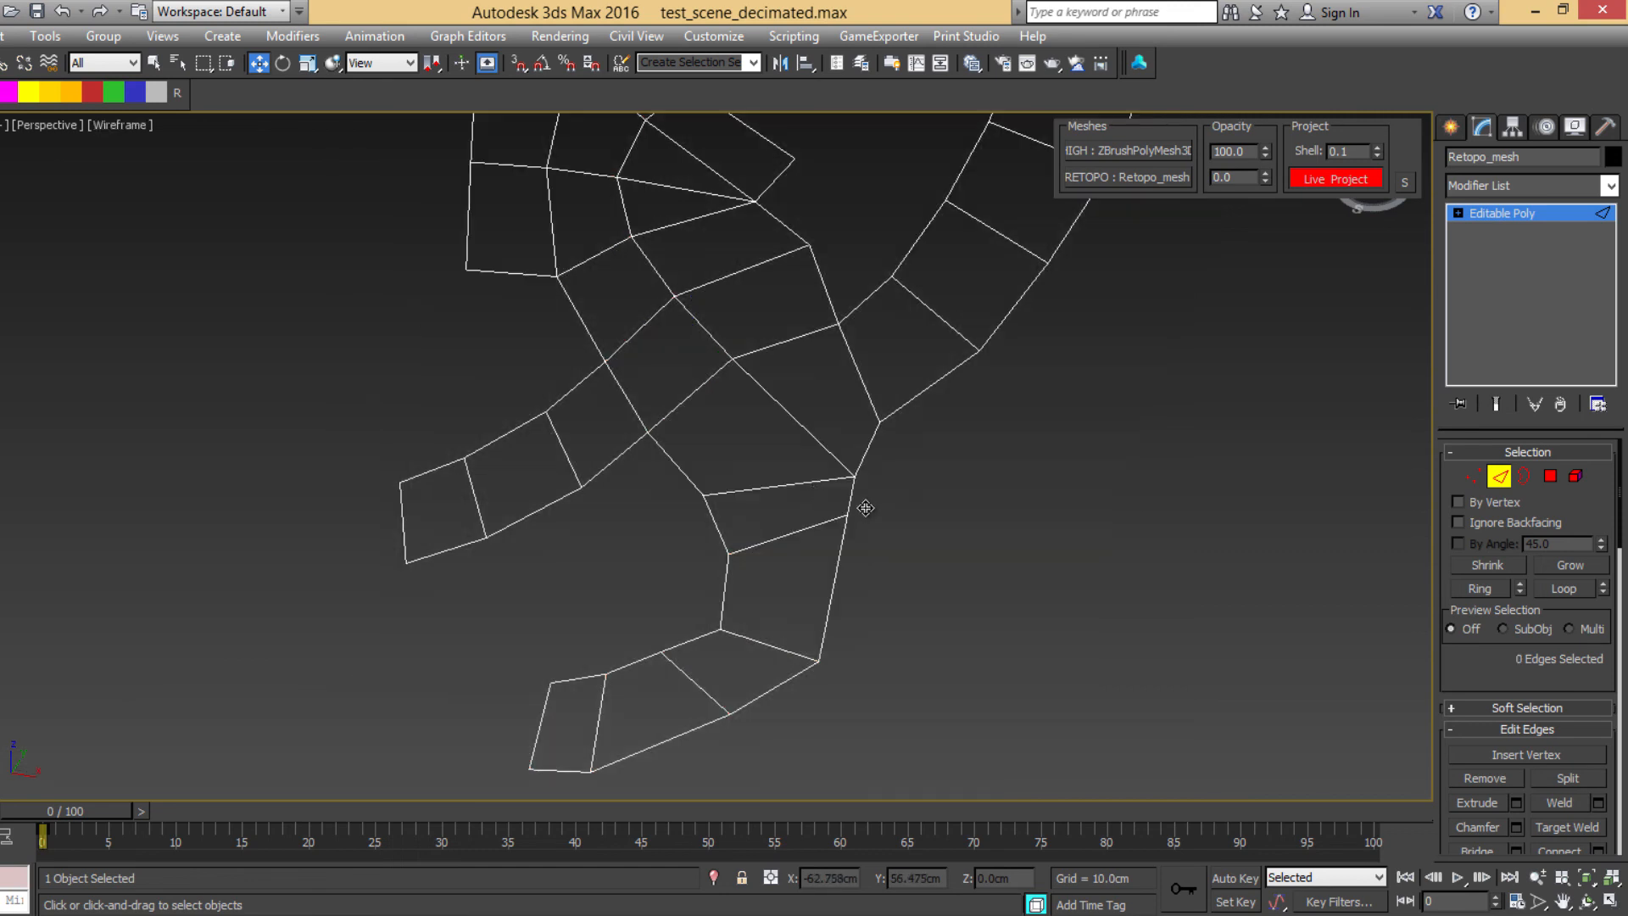
{"action": "left_click", "coordinate": [851, 496]}
{"action": "key", "text": "F3"}
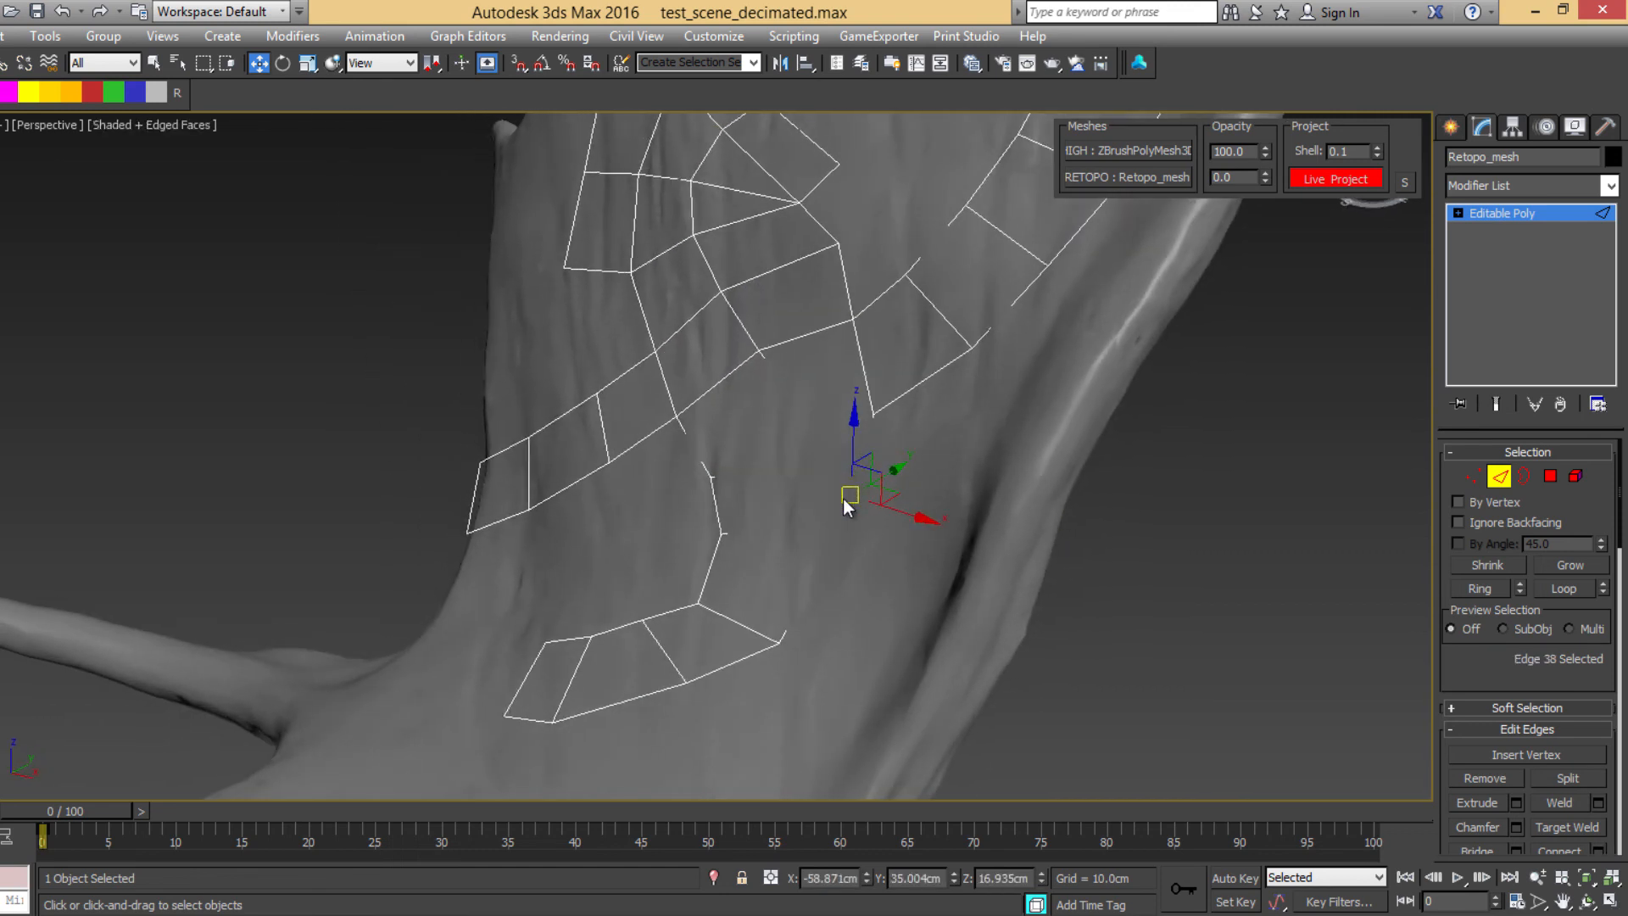
{"action": "middle_click_drag", "start_coordinate": [899, 521], "coordinate": [948, 530], "text": "alt"}
{"action": "left_click_drag", "start_coordinate": [766, 467], "coordinate": [815, 486]}
{"action": "middle_click_drag", "start_coordinate": [776, 485], "coordinate": [1021, 332], "text": "alt"}
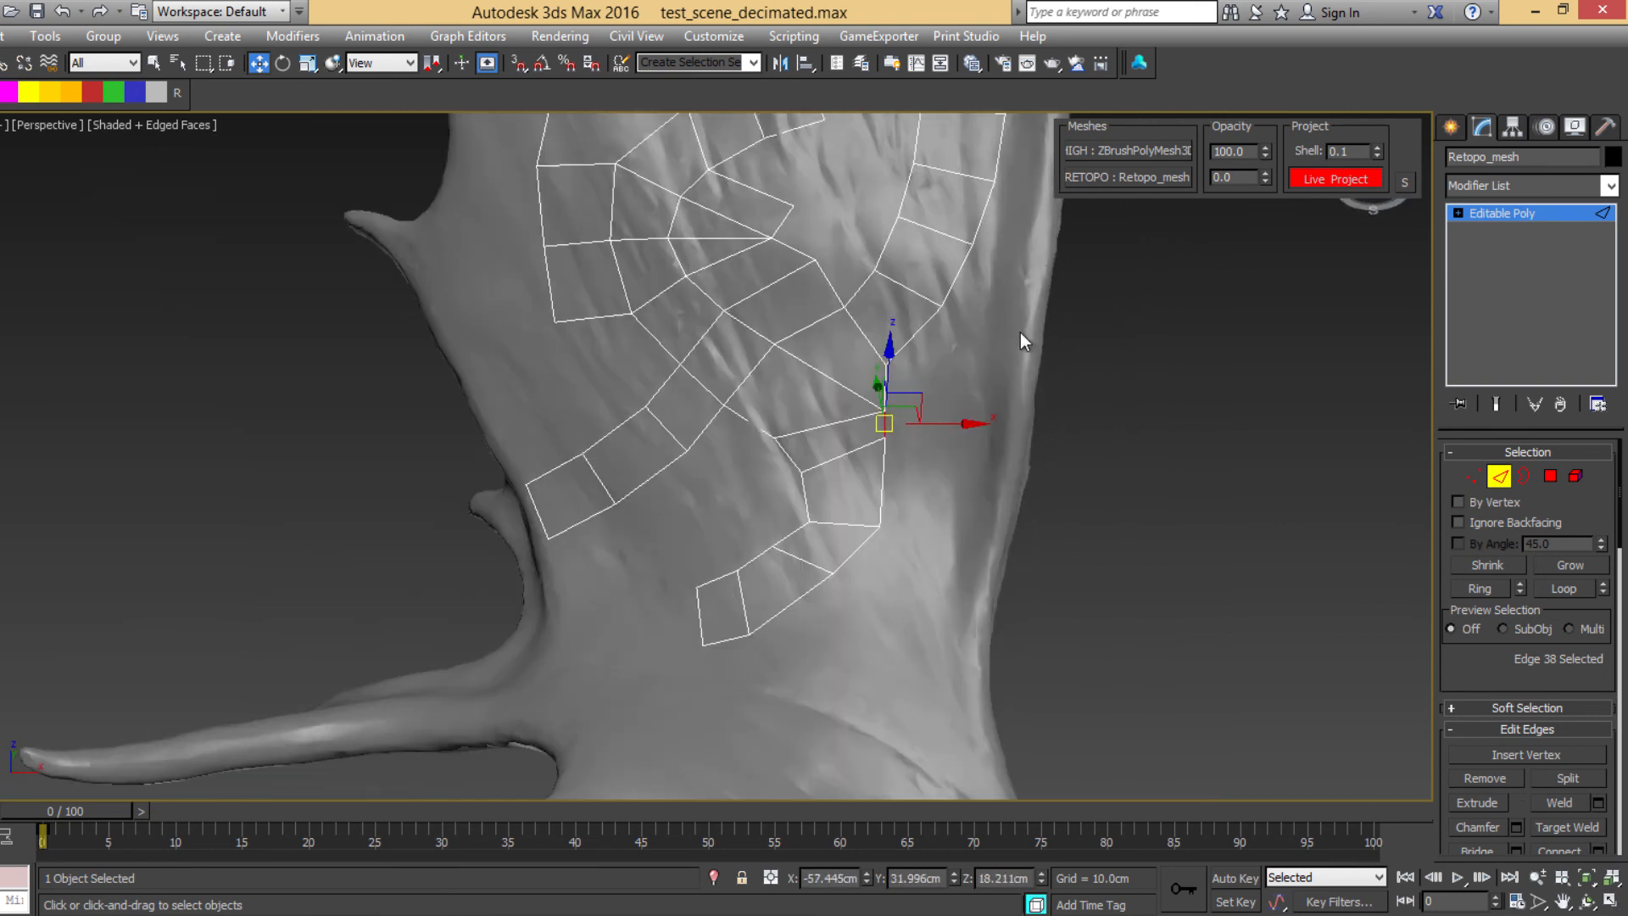
Step: Leave edge editing on the retopo mesh and turn off Live Project
{"action": "left_click", "coordinate": [1499, 478]}
{"action": "middle_click_drag", "start_coordinate": [1060, 331], "coordinate": [802, 372], "text": "alt"}
{"action": "key", "text": "space"}
{"action": "mouse_move", "coordinate": [782, 379]}
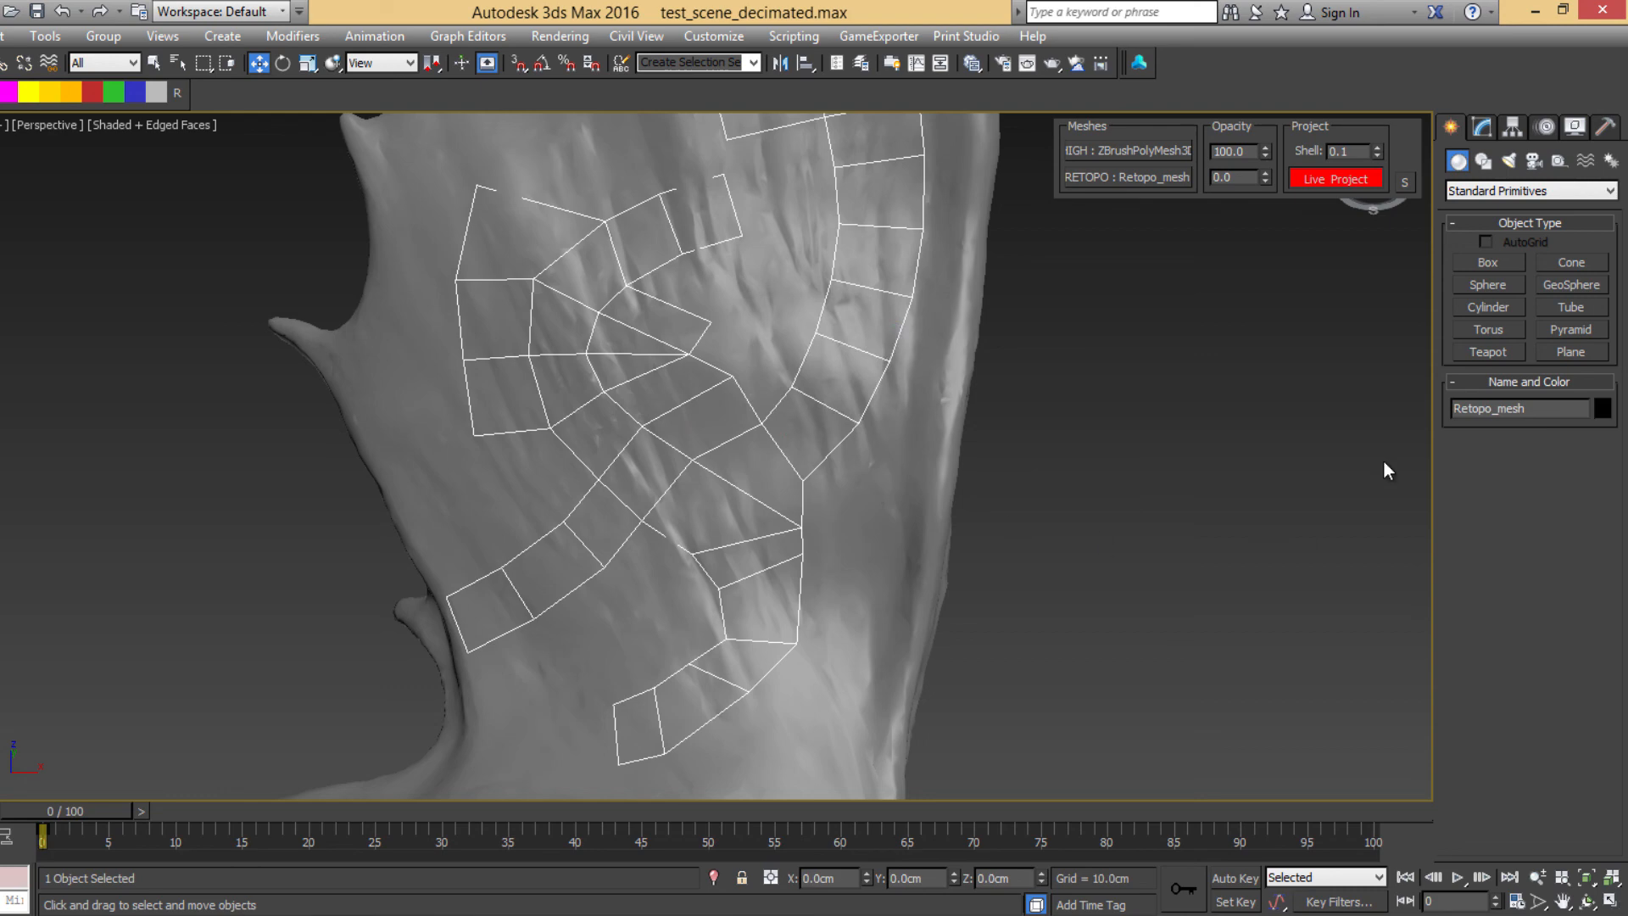
{"action": "left_click", "coordinate": [1328, 180]}
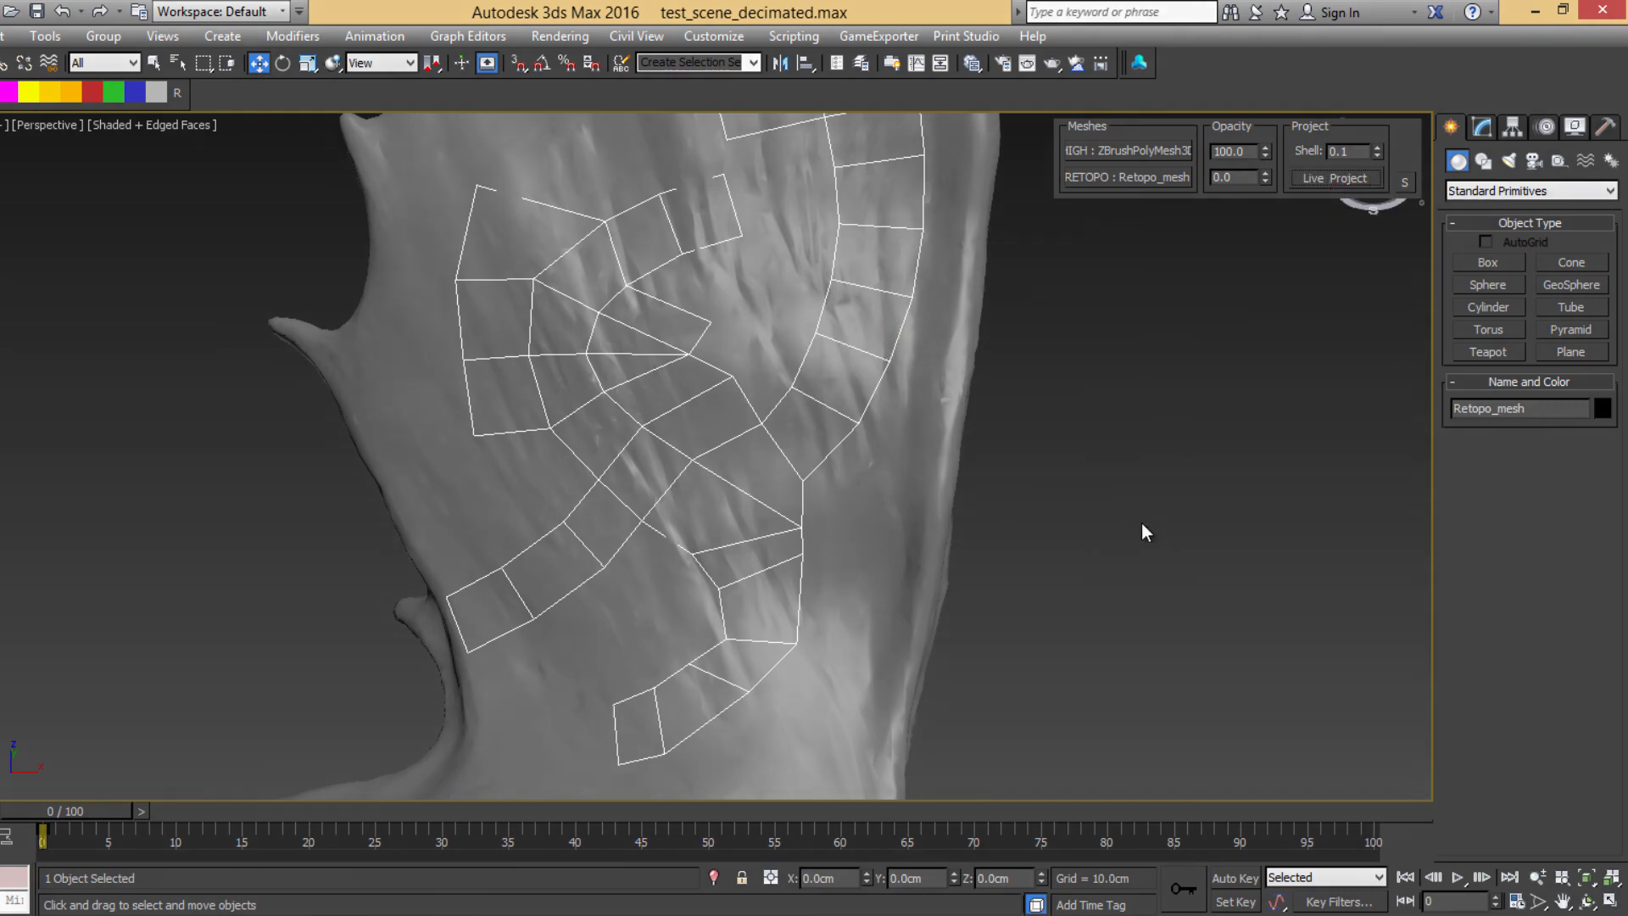